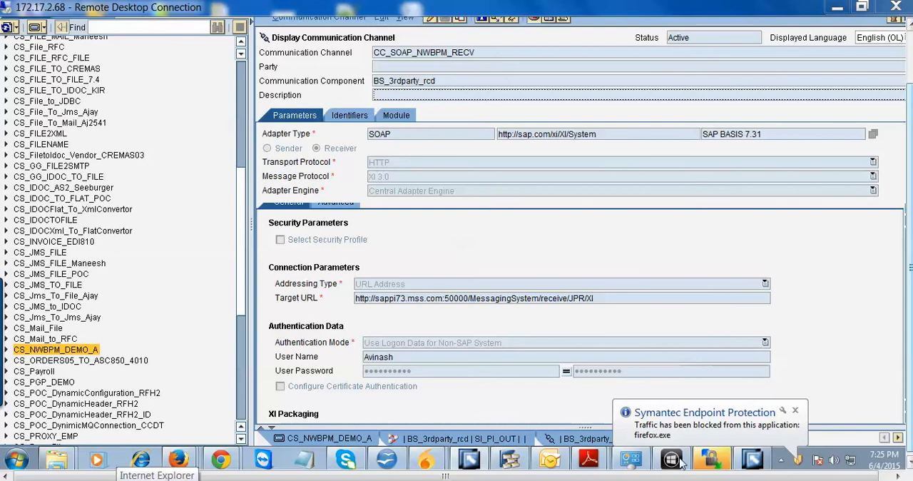
Switch to WinSCP, sort the local Input files folder by change date with newest first, and select NWBPM_Input_Demo.xml.
left_click(708, 460)
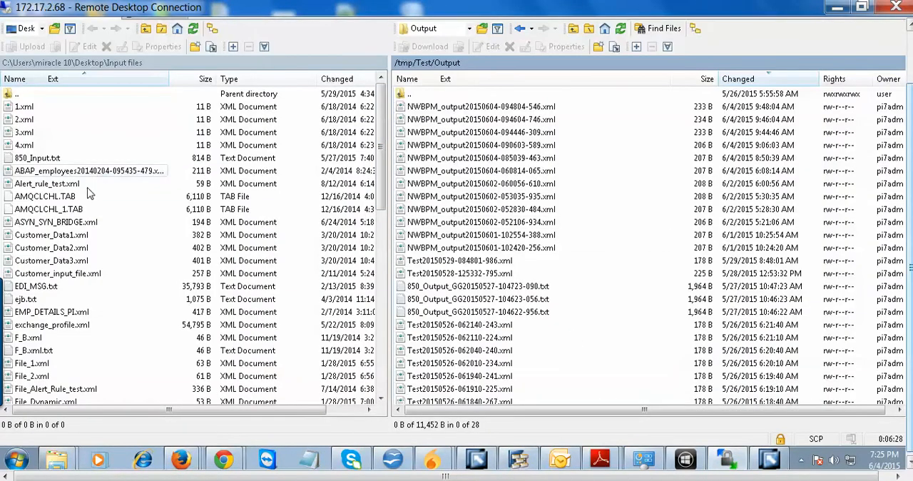
scroll(92, 286, "down", 2)
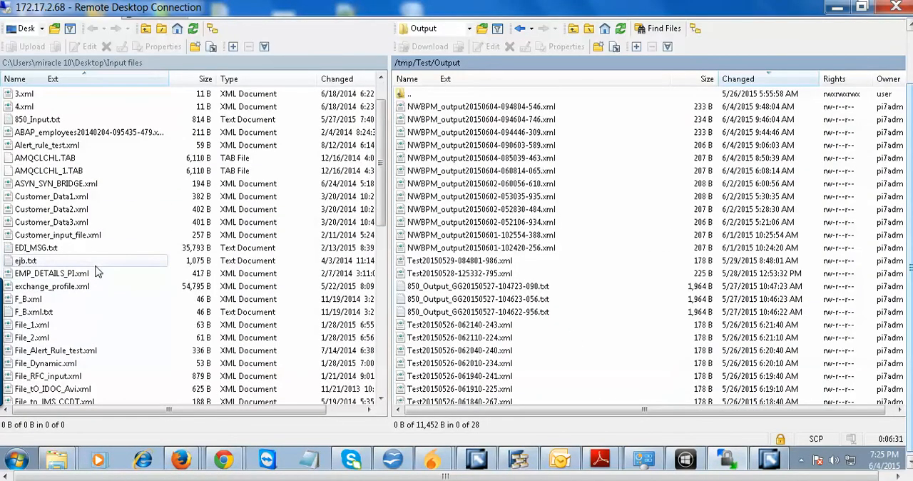
scroll(93, 286, "up", 2)
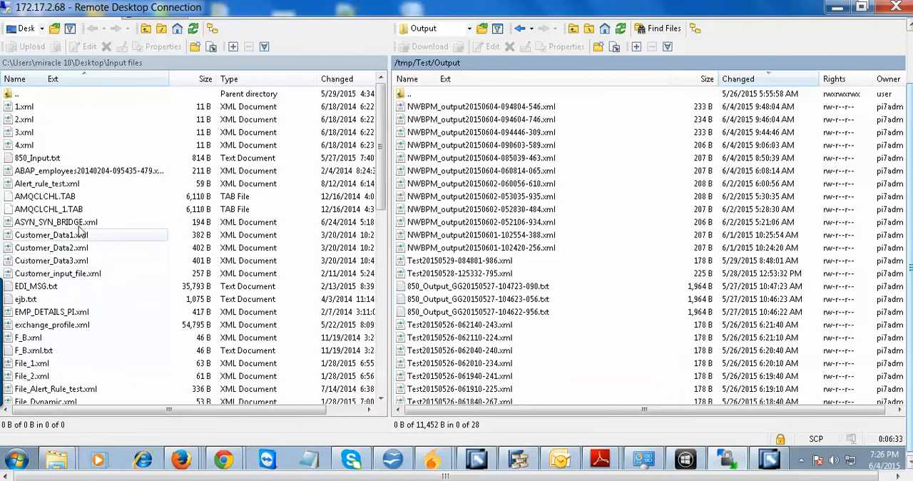
scroll(74, 207, "down", 6)
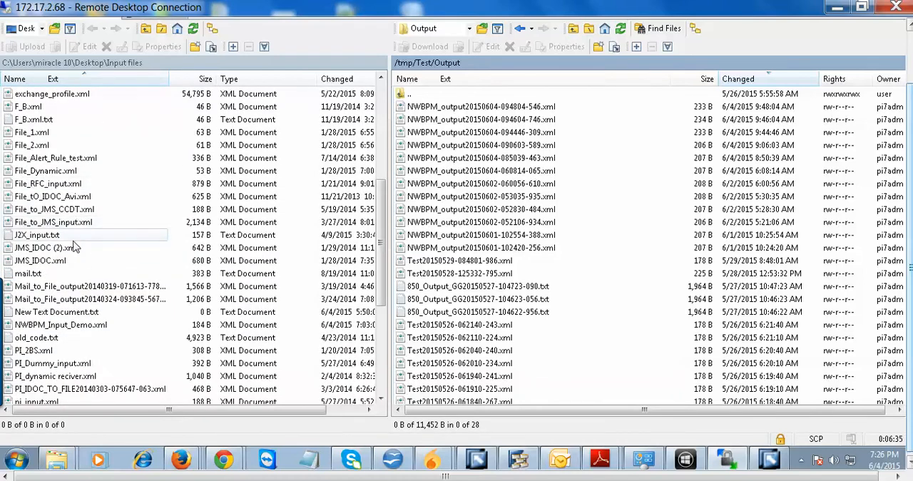
scroll(65, 300, "down", 3)
scroll(64, 300, "up", 9)
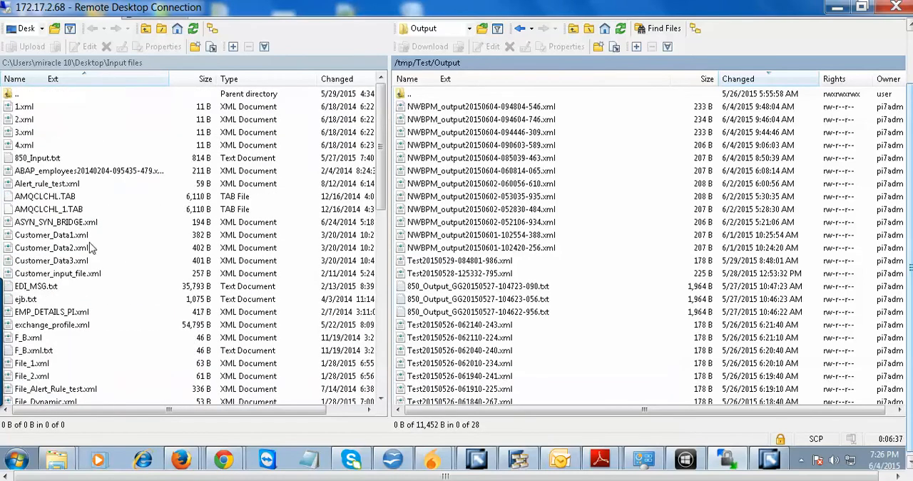
left_click(338, 80)
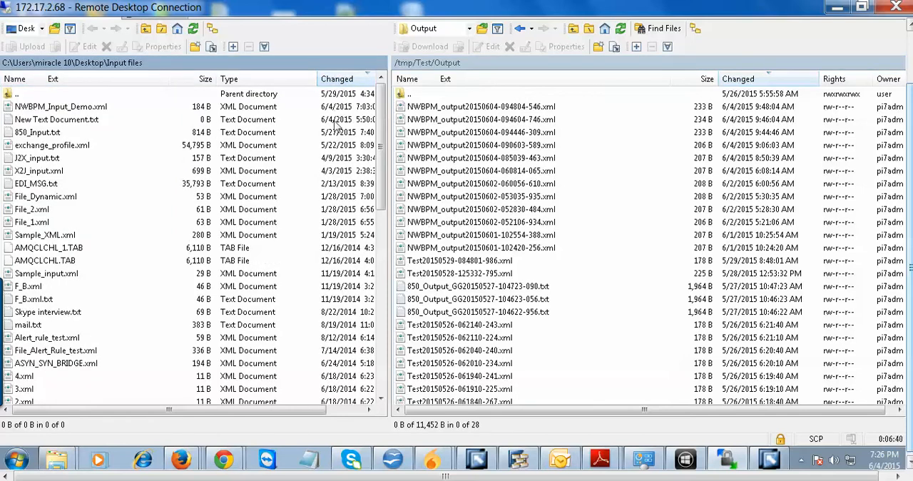
left_click(68, 109)
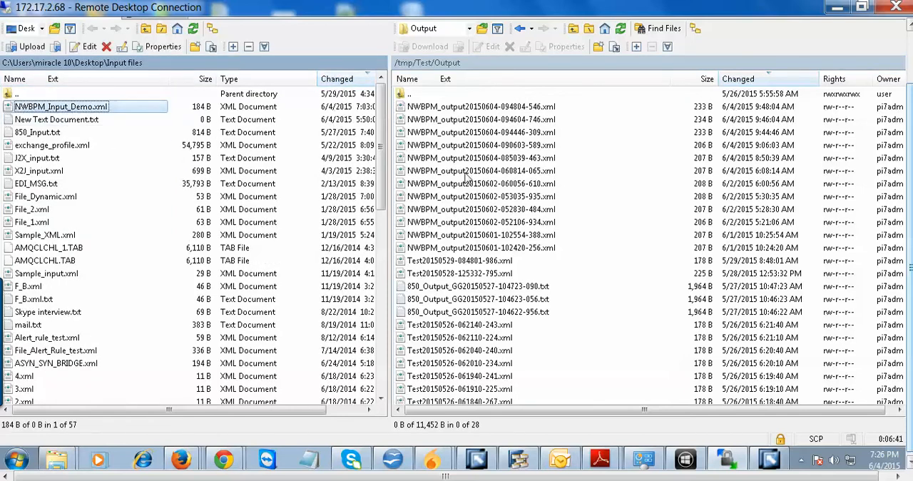
Go from the remote Output folder to the remote /tmp/Test/Input folder.
left_click(428, 67)
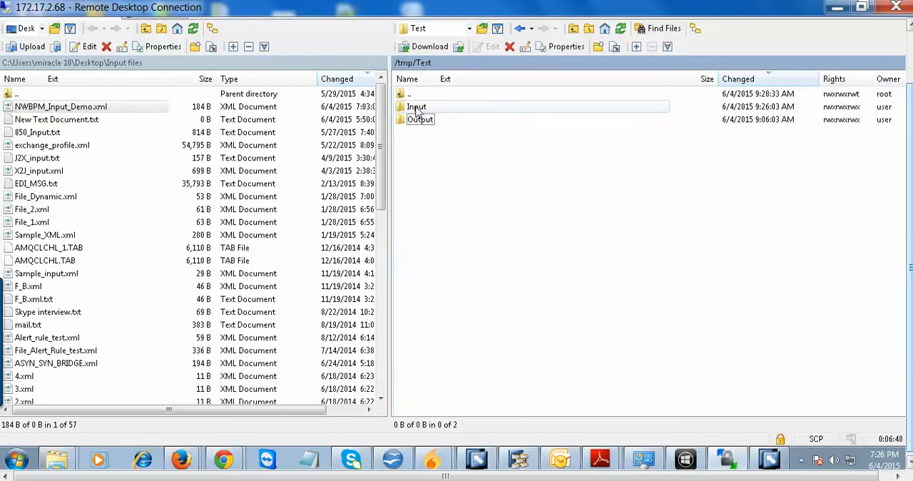
double_click(417, 111)
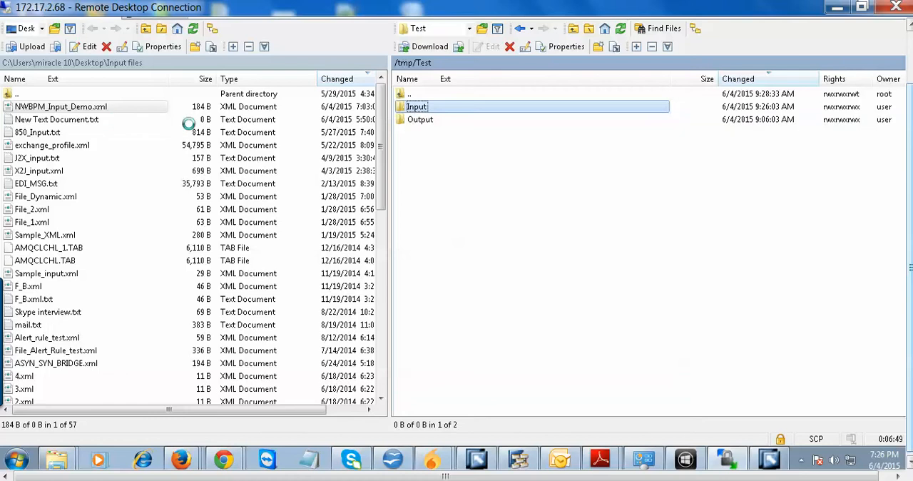
double_click(421, 93)
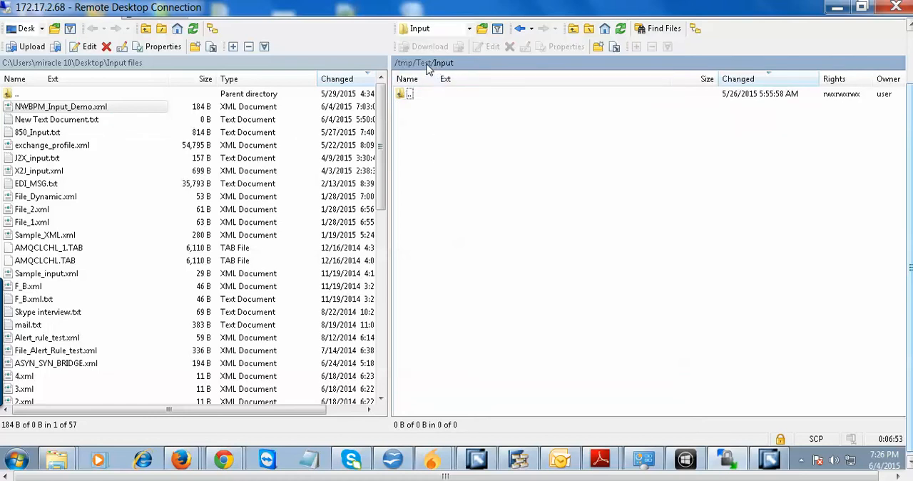
double_click(420, 121)
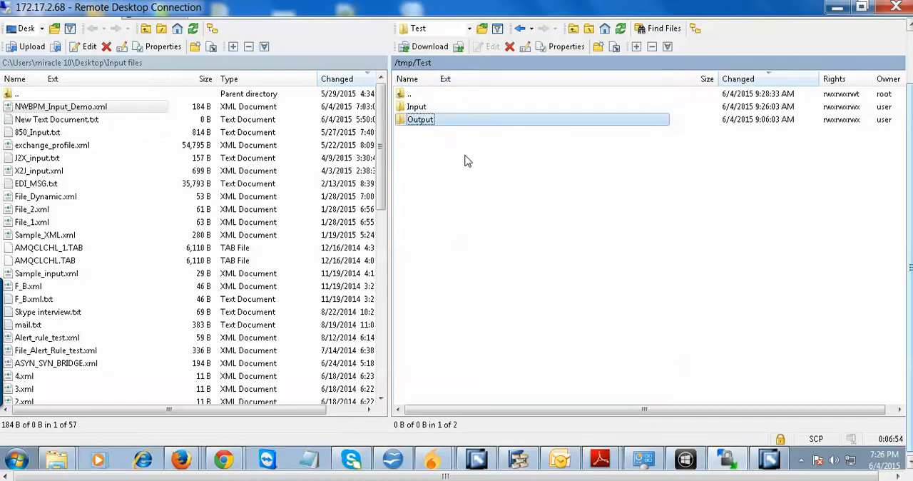
left_click(422, 63)
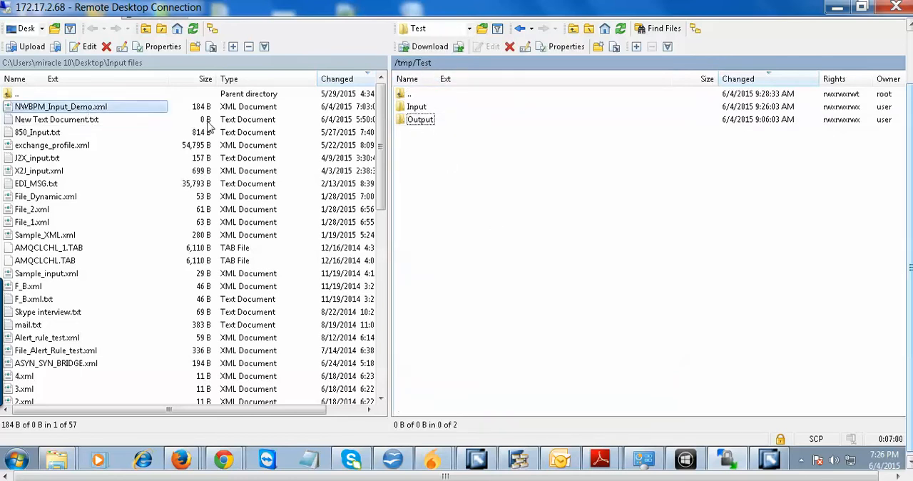
double_click(417, 107)
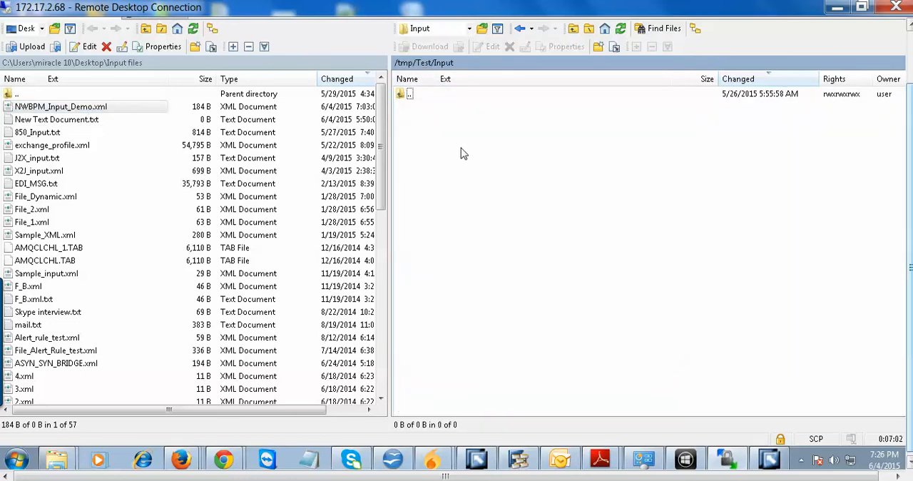
Open the local NWBPM_Input_Demo.xml to view its Value_A and Value_B contents, dismiss the browser prompts and close the browser.
left_click(98, 111)
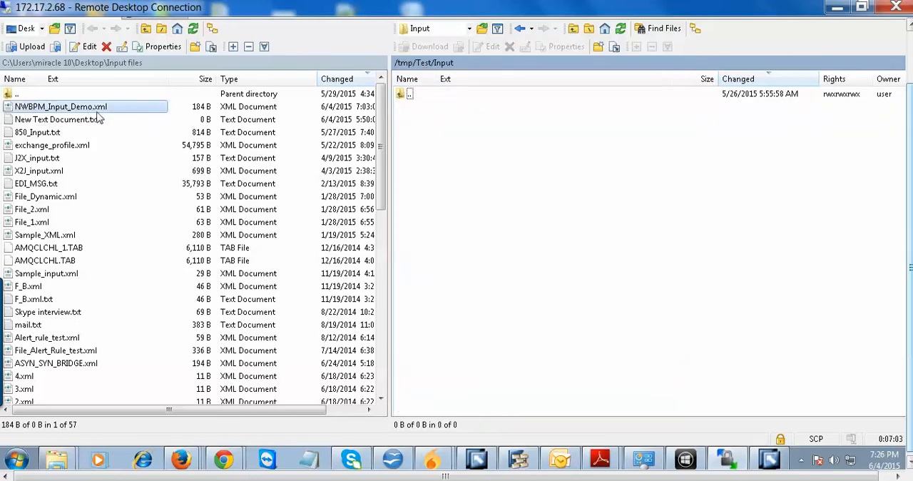
right_click(74, 112)
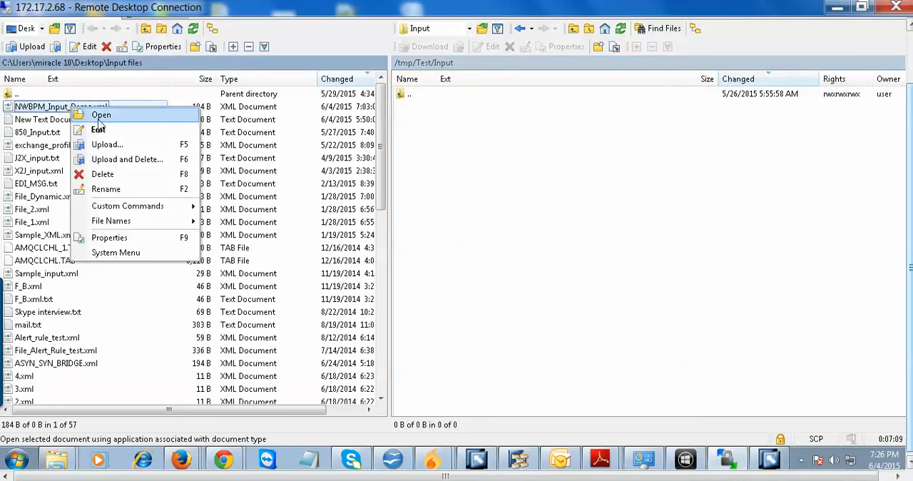
left_click(99, 117)
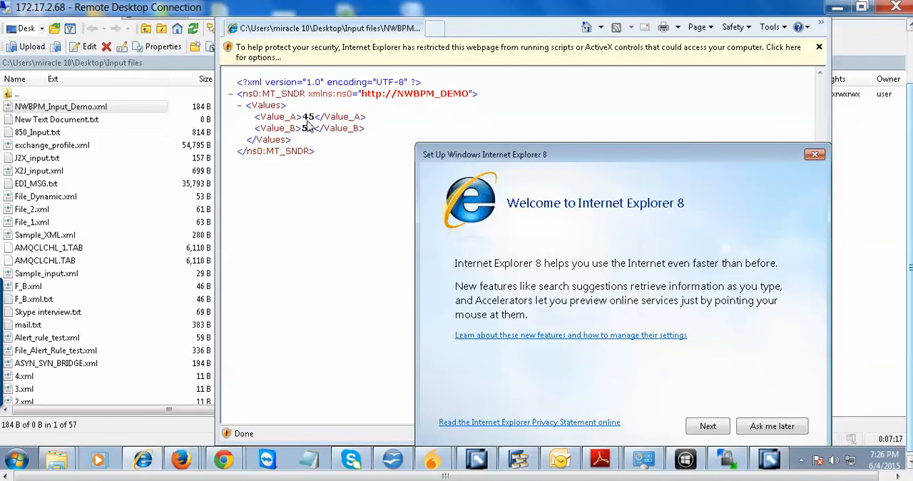
left_click(814, 154)
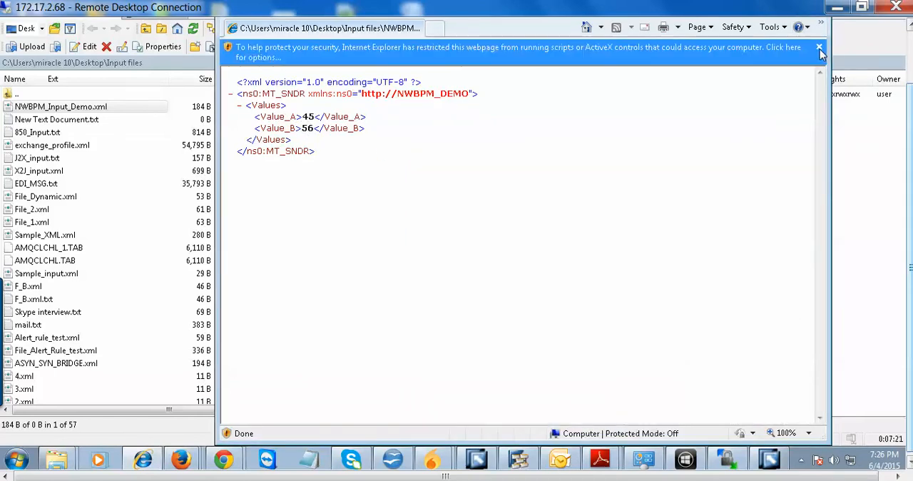
left_click(820, 48)
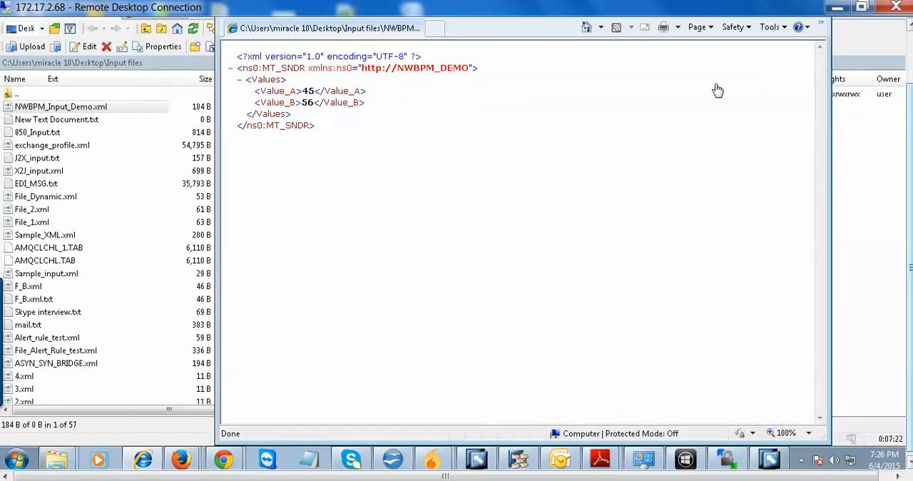
left_click_drag(216, 29, 211, 29)
left_click_drag(910, 102, 910, 50)
left_click(817, 31)
Upload NWBPM_Input_Demo.xml to /tmp/Test/Input and set the uploaded file's permissions to octal 0777.
left_click(62, 170)
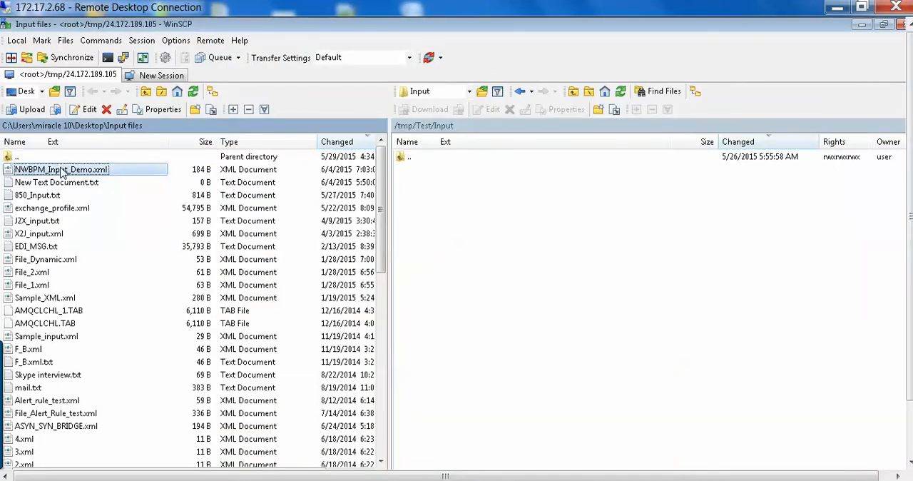
left_click_drag(62, 171, 486, 210)
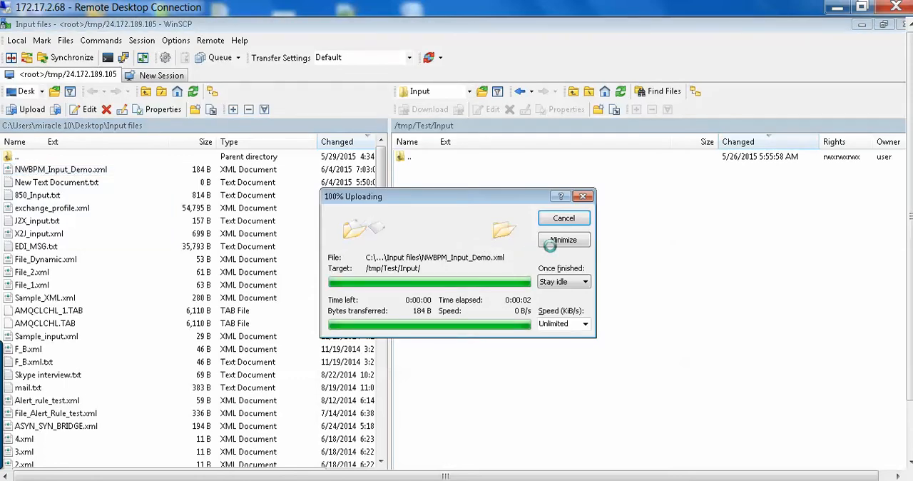
left_click(471, 170)
right_click(471, 170)
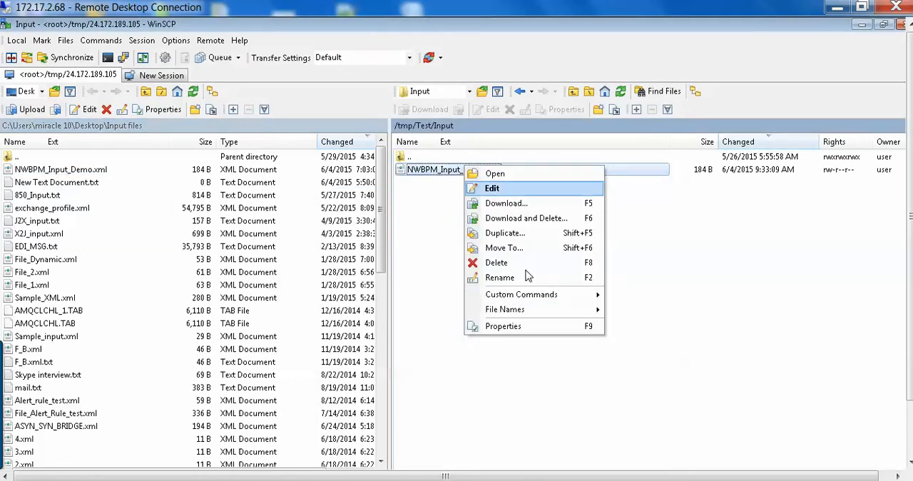
left_click(528, 325)
left_click(470, 334)
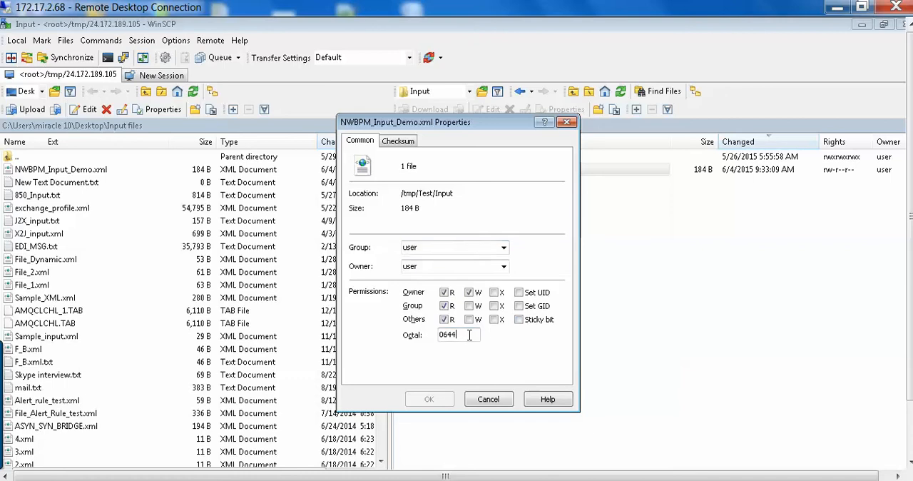
key("BackSpace")
key("BackSpace")
key("BackSpace")
type("777")
left_click(426, 400)
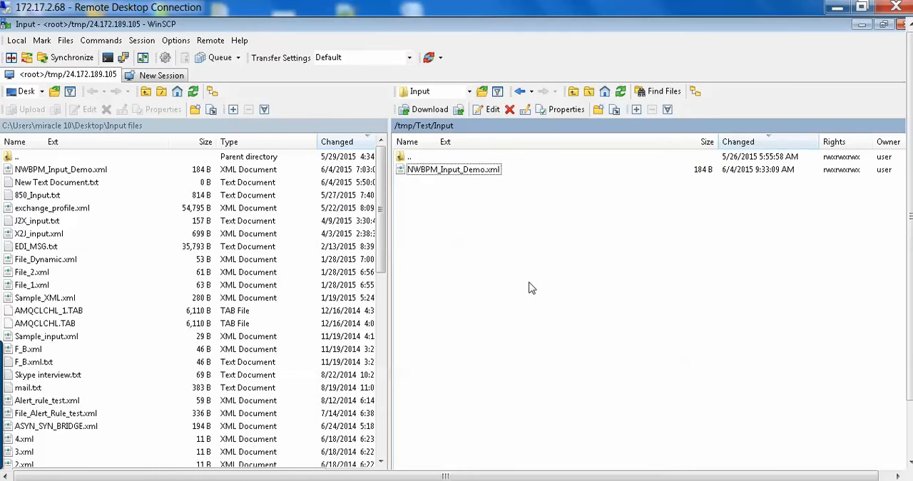
Refresh the remote Input folder repeatedly to check whether the uploaded file has been picked up.
right_click(506, 249)
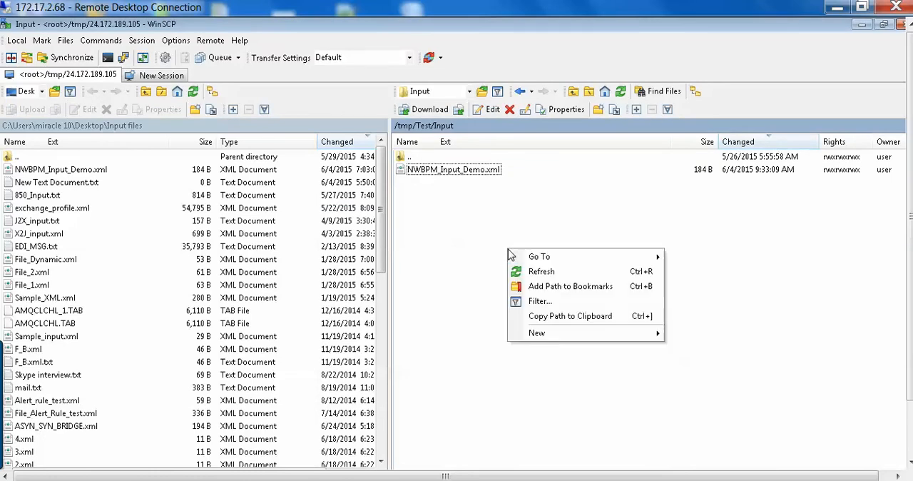
left_click(541, 271)
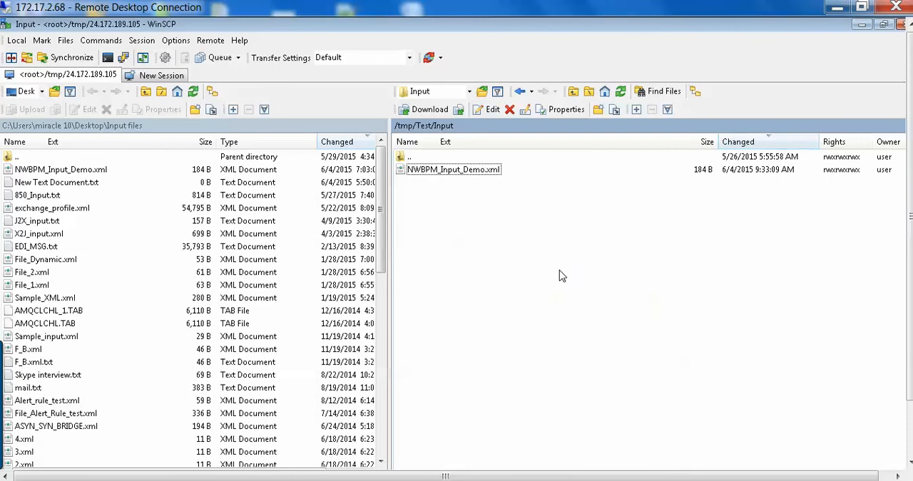
left_click(620, 91)
left_click(620, 92)
left_click(620, 91)
left_click(620, 91)
left_click(620, 91)
left_click(621, 93)
left_click(621, 92)
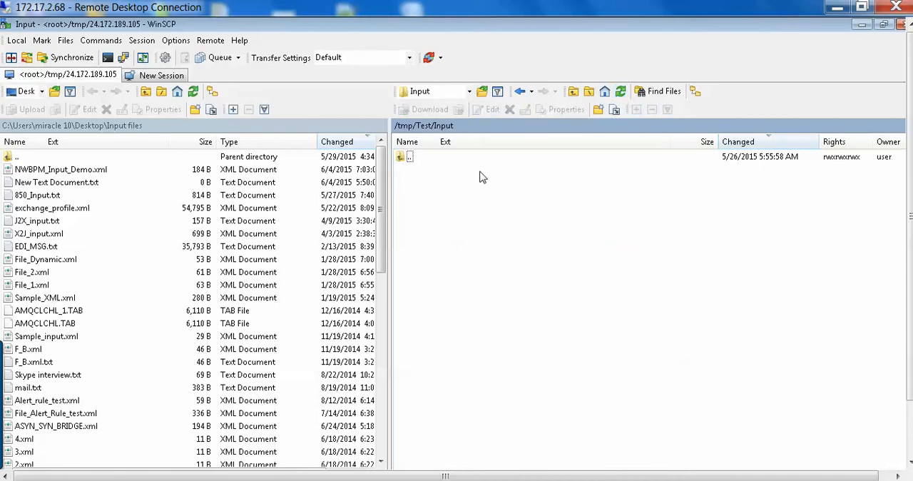
Open the remote /tmp/Test/Output folder and refresh its file list.
left_click(425, 126)
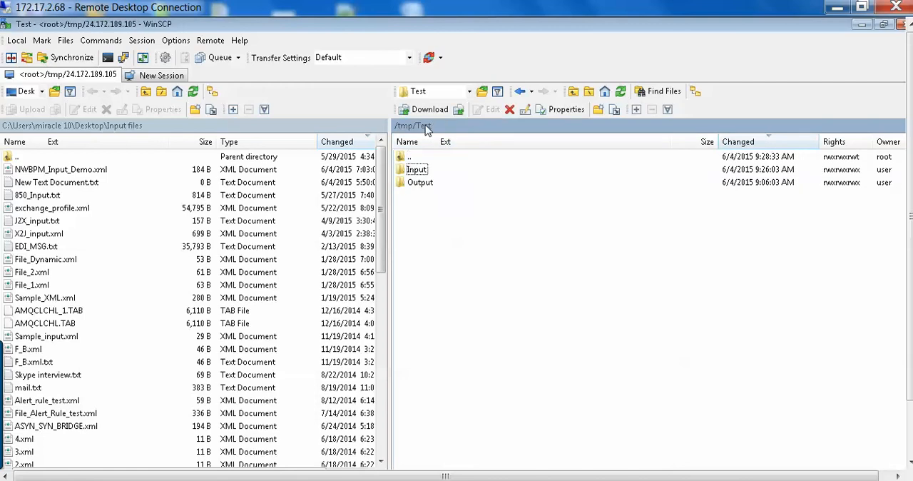
double_click(424, 184)
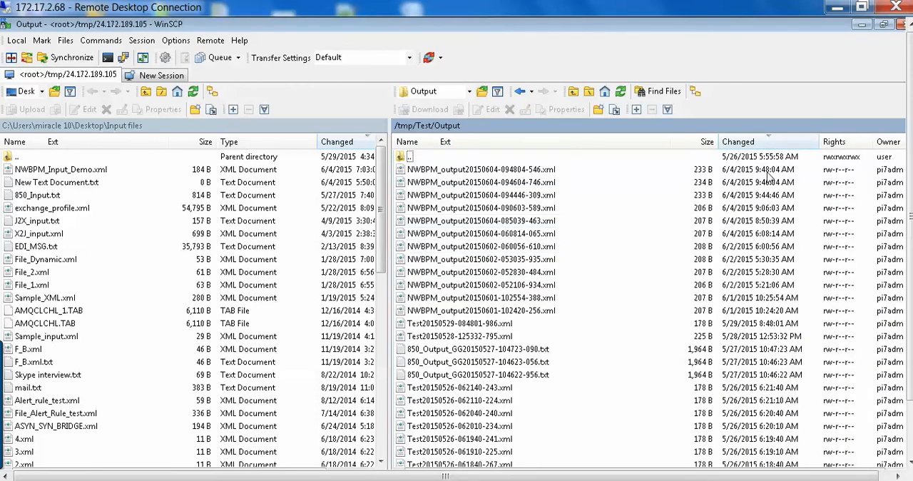
left_click(620, 91)
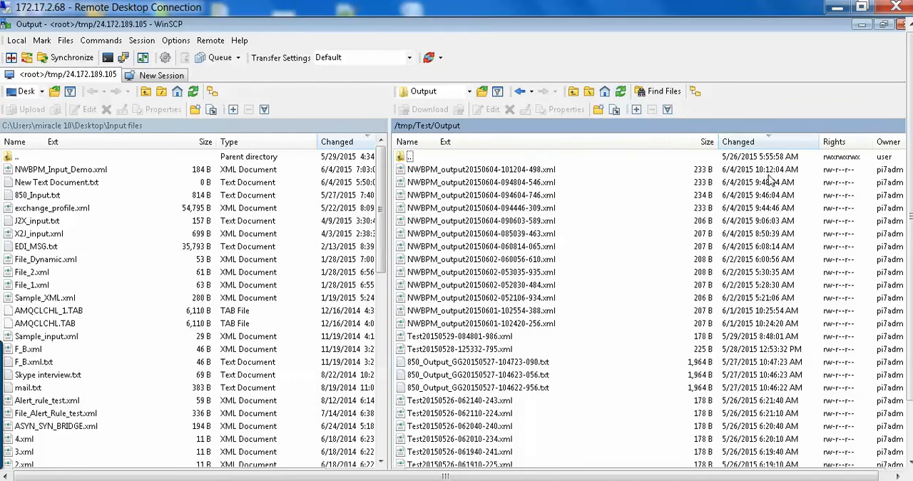
left_click(538, 171)
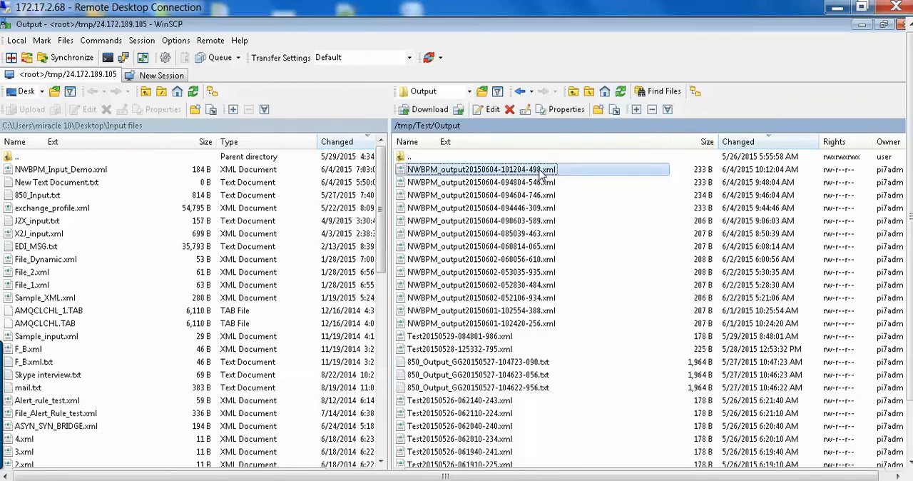
left_click(766, 189)
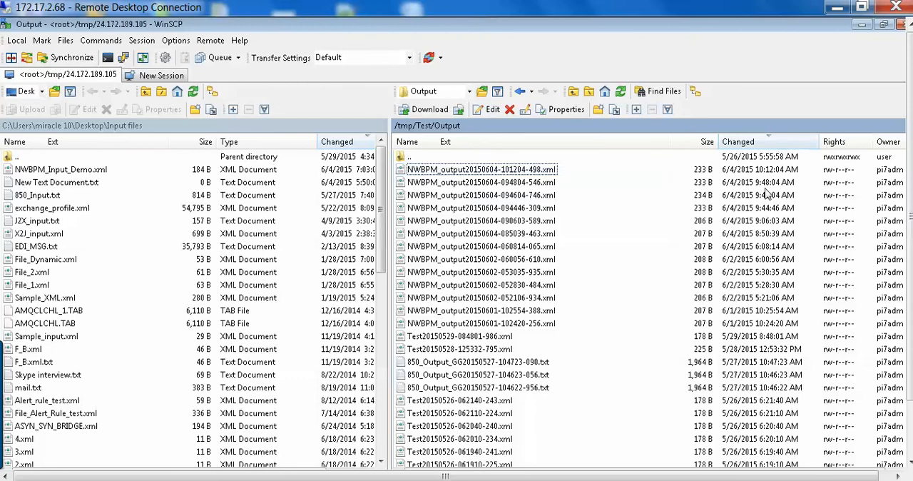
left_click(664, 171)
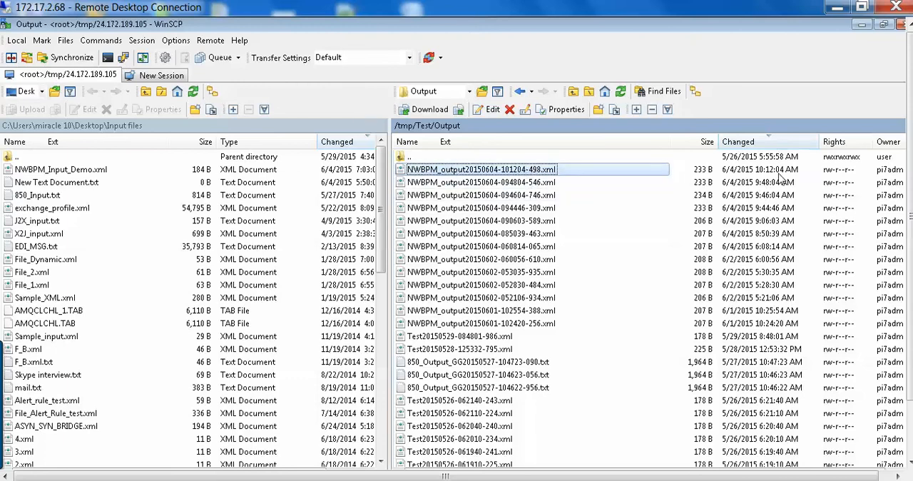
right_click(468, 169)
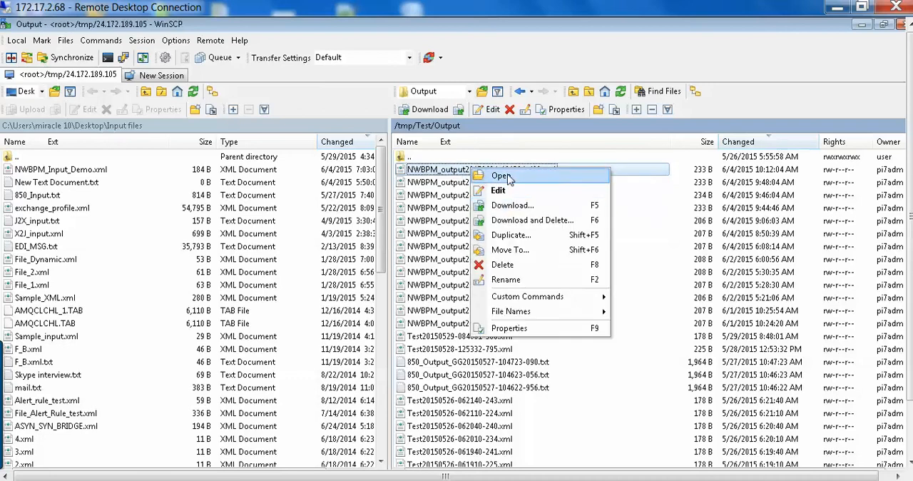
left_click(508, 178)
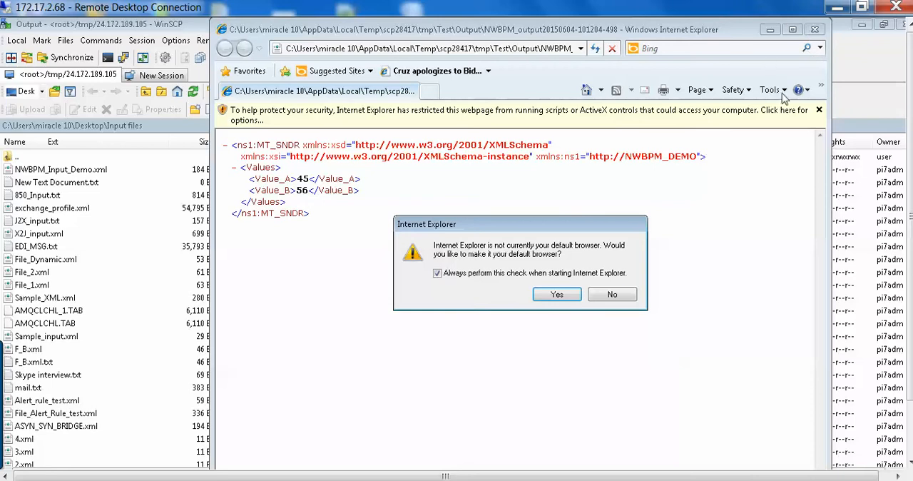
left_click(611, 294)
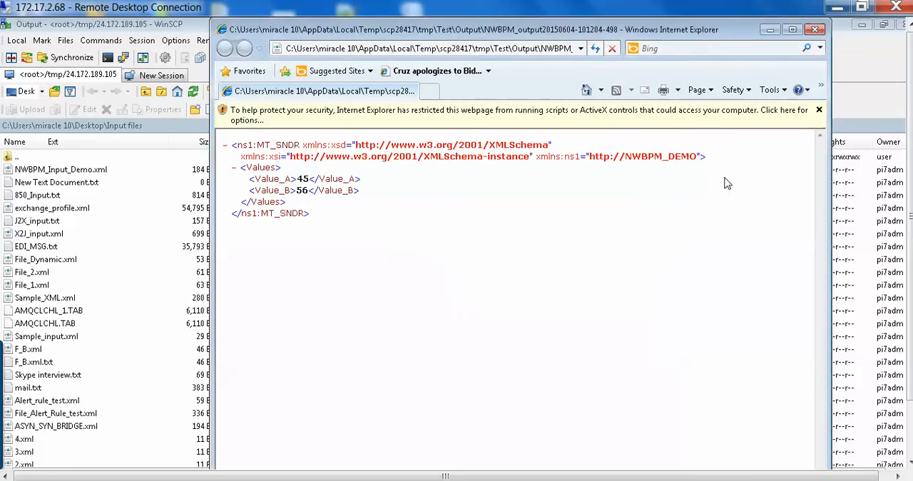
Close the output file view and switch from WinSCP, past the Enterprise Services Repository, to the Integration Directory window.
left_click(815, 29)
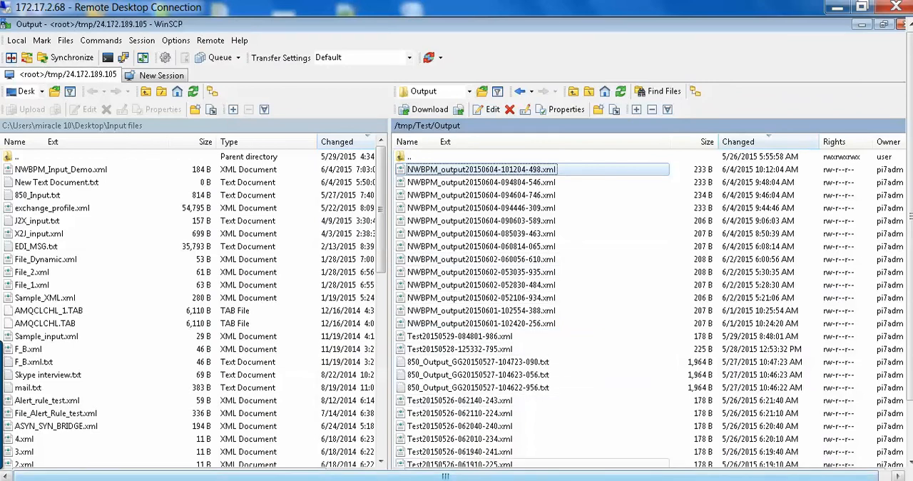
left_click_drag(910, 227, 910, 291)
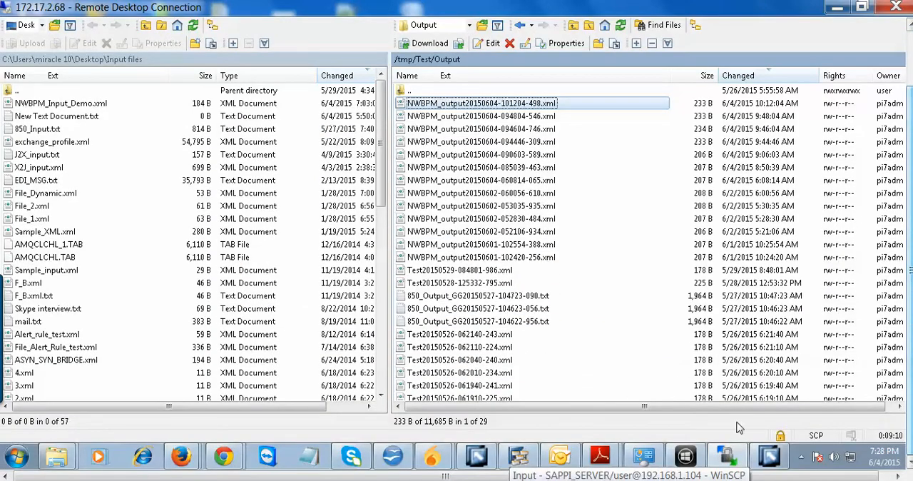
left_click(728, 456)
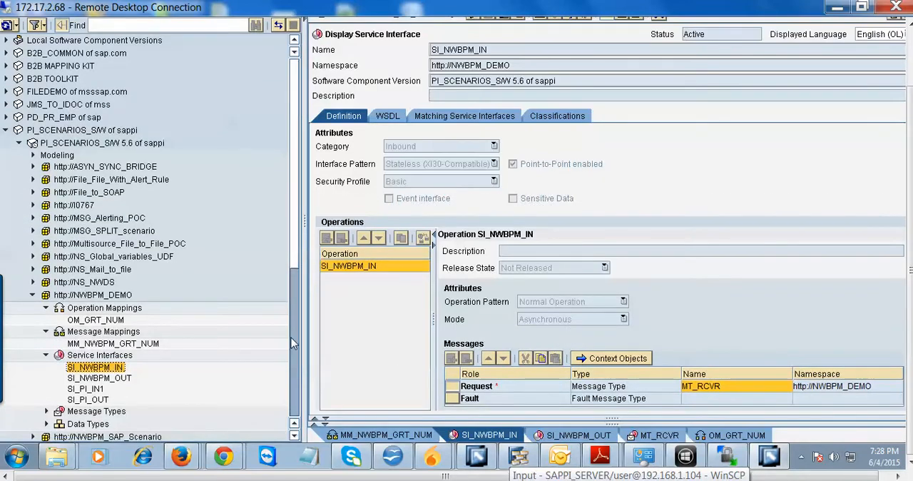
scroll(243, 305, "down", 2)
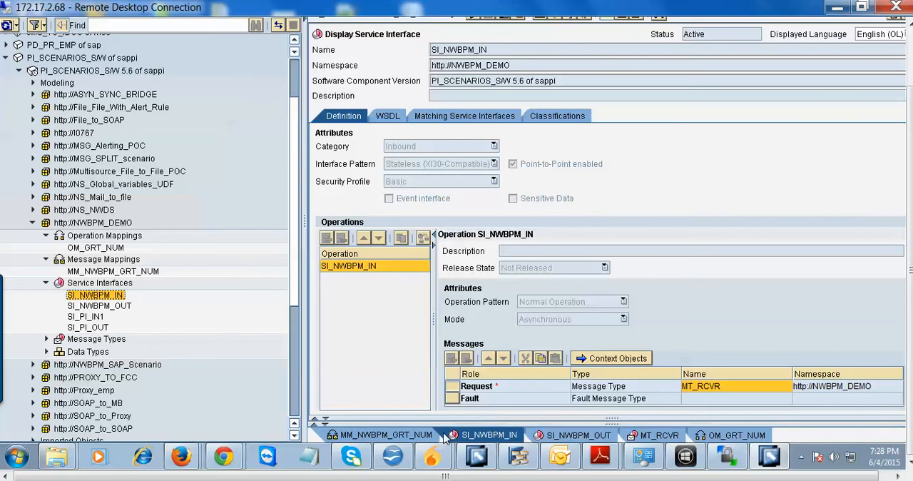
left_click(478, 458)
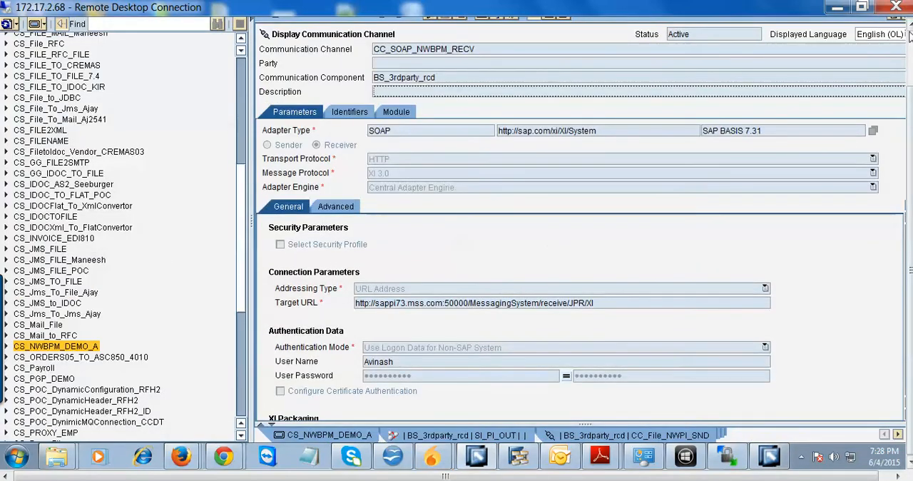
Close the open channel and configuration displays and dismiss the error dialog, returning to the objects of configuration scenario CS_NWBPM_DEMO_A.
left_click(911, 79)
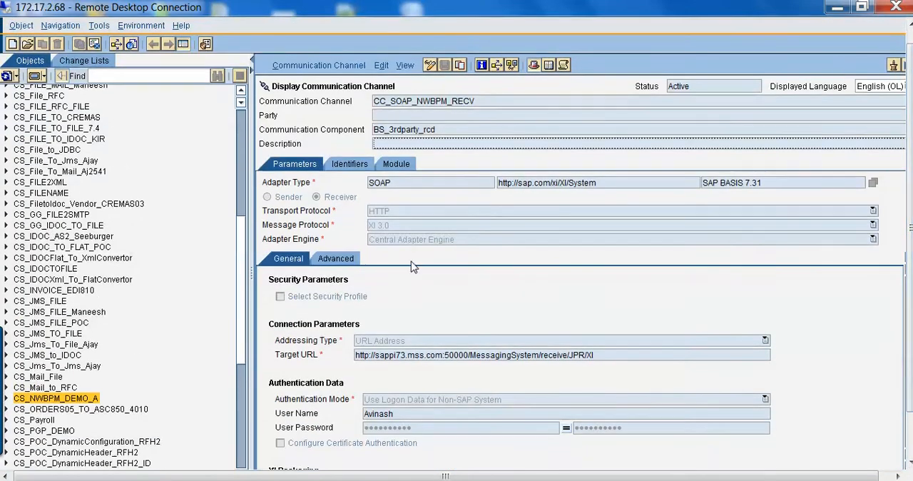
left_click_drag(365, 473, 378, 473)
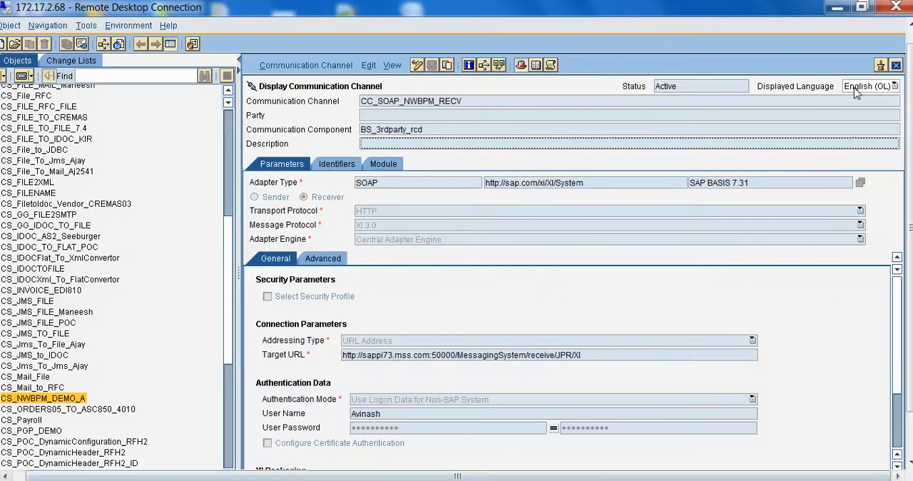
left_click(895, 65)
left_click(895, 66)
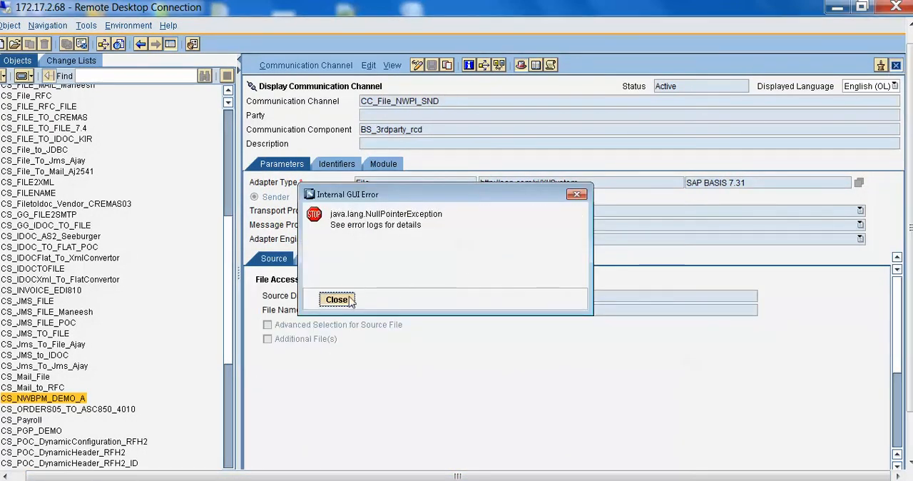
left_click(576, 196)
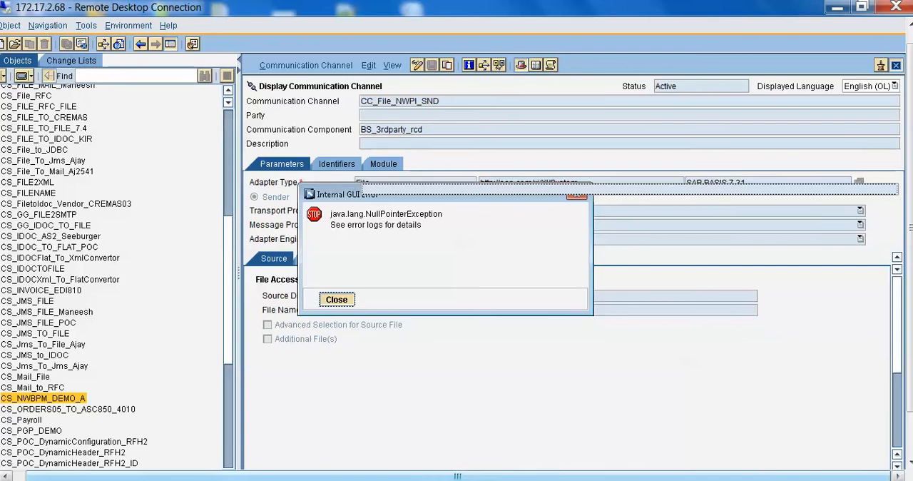
left_click(786, 480)
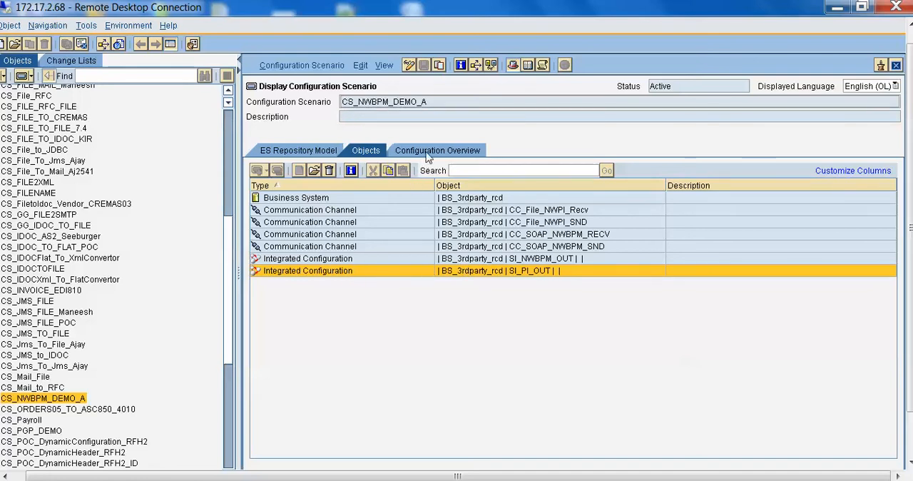
View the SI_NWBPM_OUT integrated configuration, close it, and open the SI_PI_OUT integrated configuration instead.
left_click(461, 260)
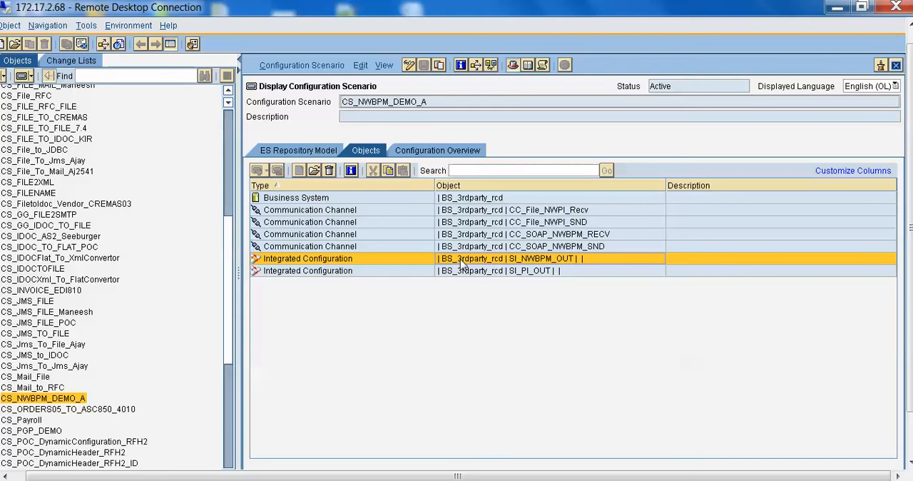
left_click(492, 272)
left_click(492, 259)
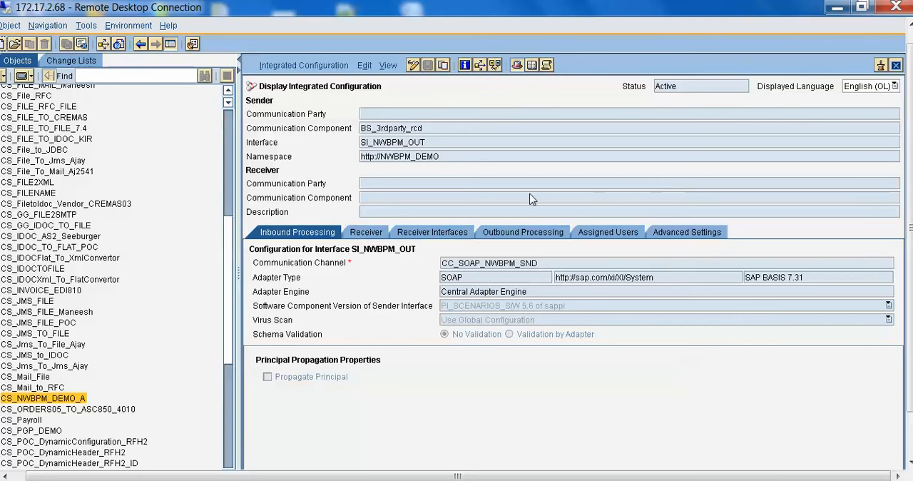
left_click(895, 66)
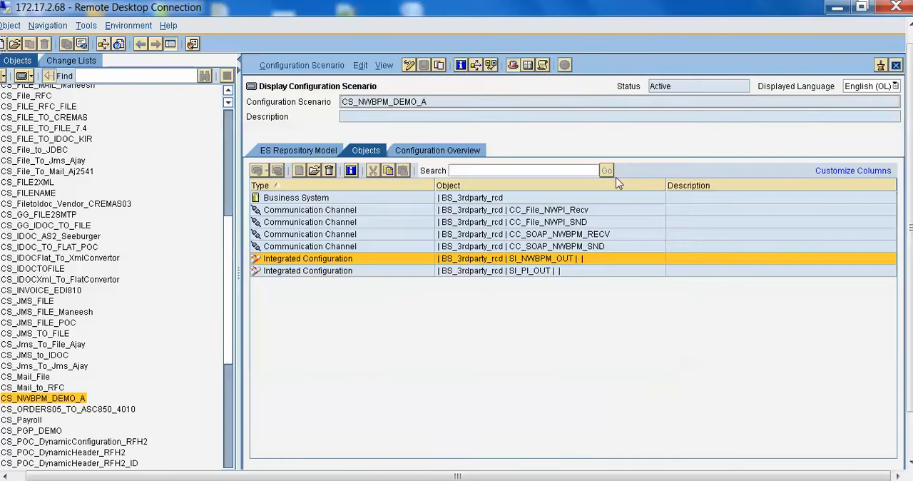
double_click(478, 272)
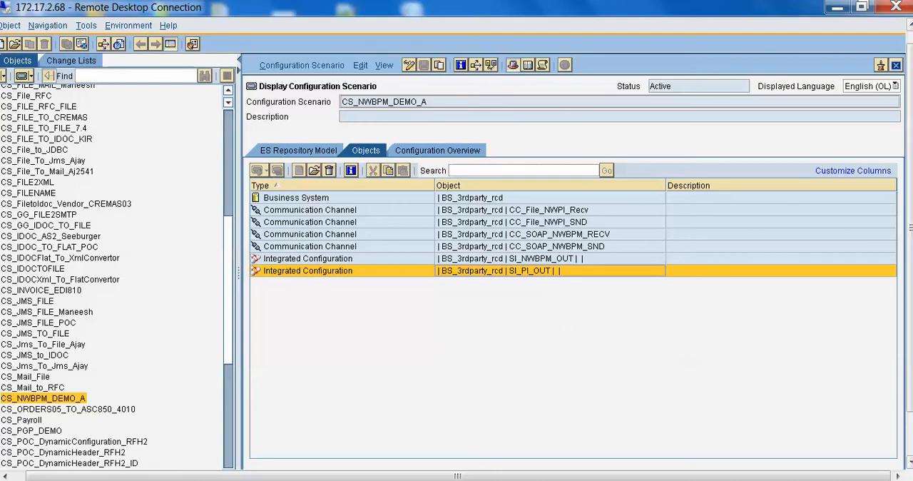
Set the computer's speaker volume to 80.
left_click(788, 479)
left_click(830, 342)
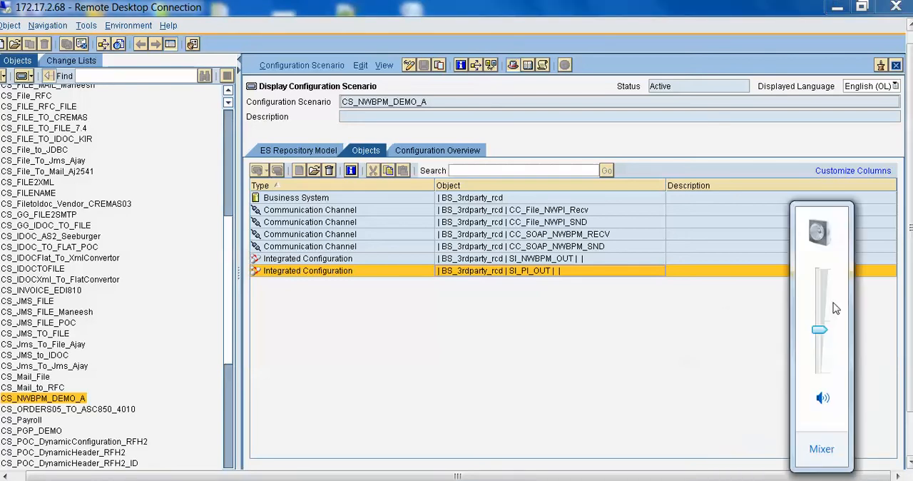
left_click_drag(821, 329, 821, 291)
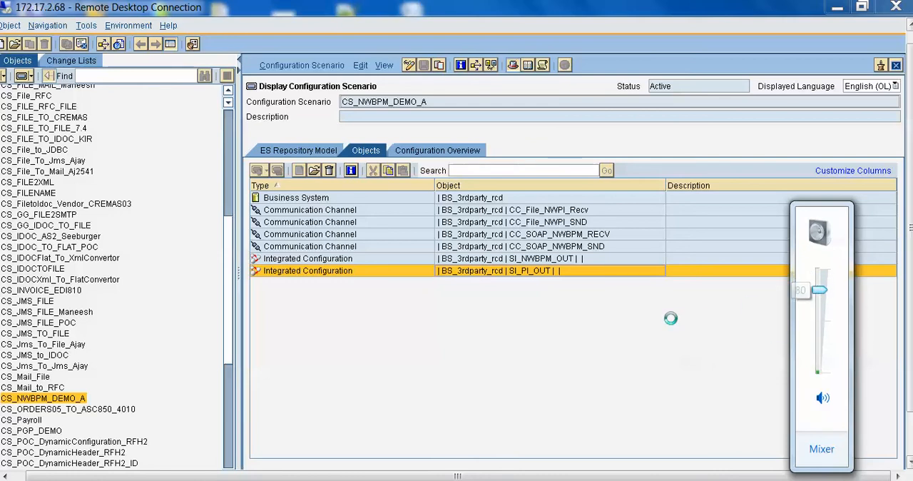
left_click(671, 318)
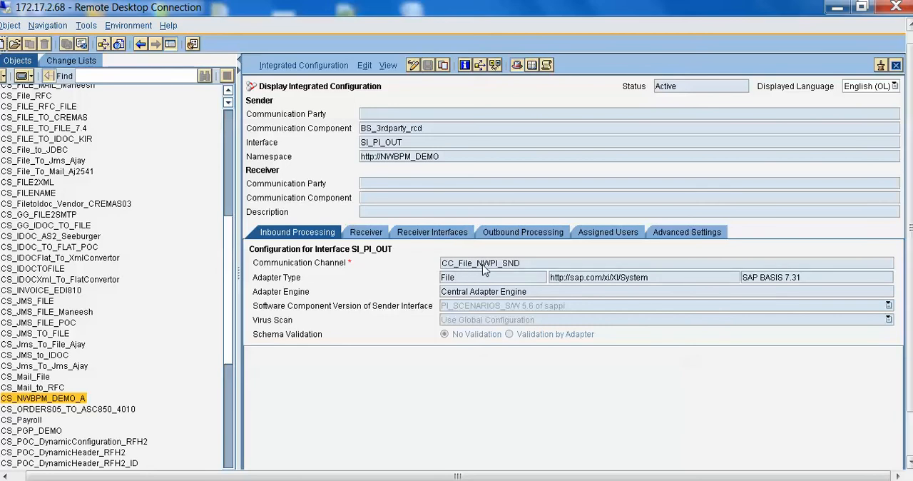
Examine the sender channel, receiver, receiver interfaces and outbound processing of the SI_PI_OUT integrated configuration.
mouse_move(484, 269)
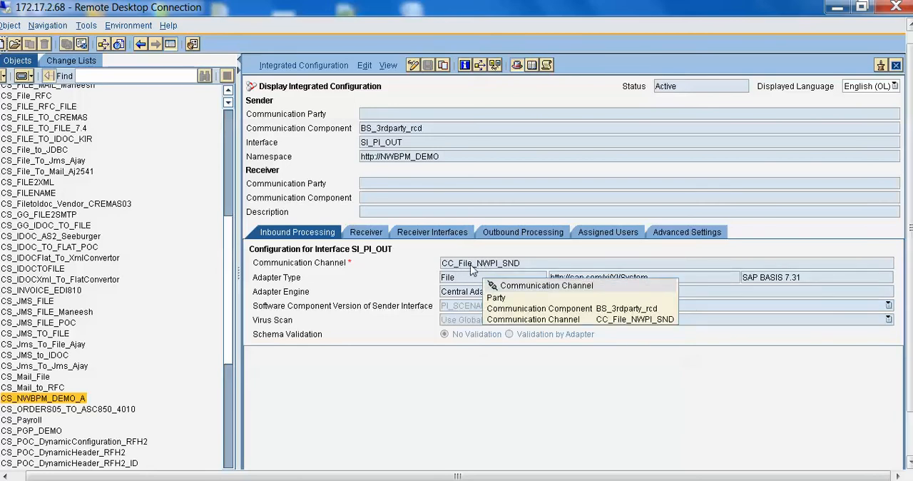
left_click(366, 232)
left_click(432, 232)
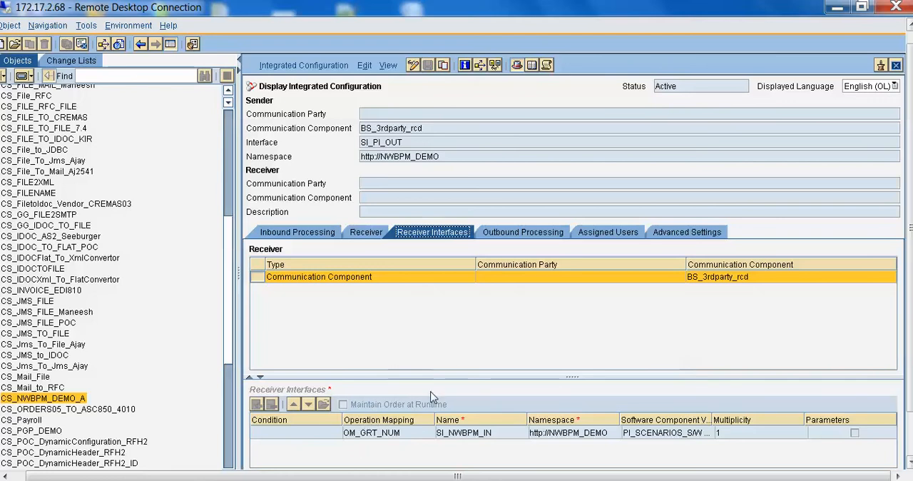
left_click(380, 234)
left_click(429, 234)
left_click(515, 234)
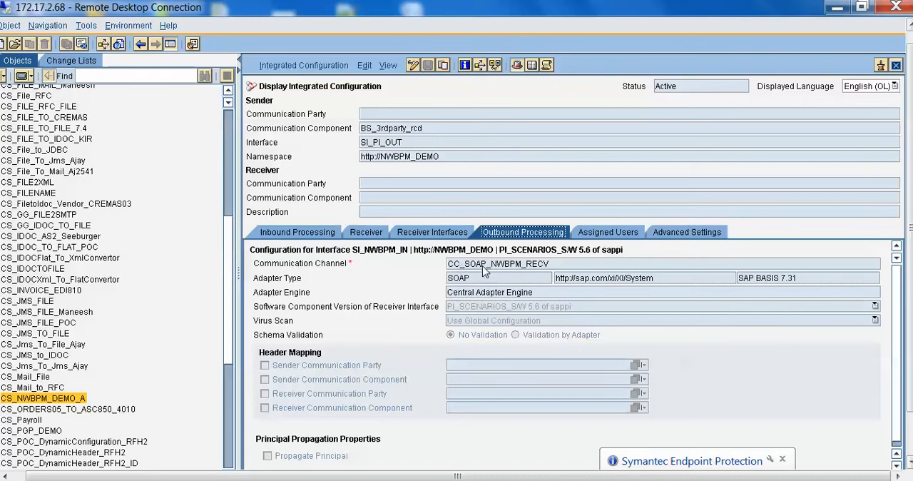
Open receiver channel CC_SOAP_NWBPM_RECV, check its target URL and logon user name, and close it along with the SI_PI_OUT configuration.
double_click(501, 265)
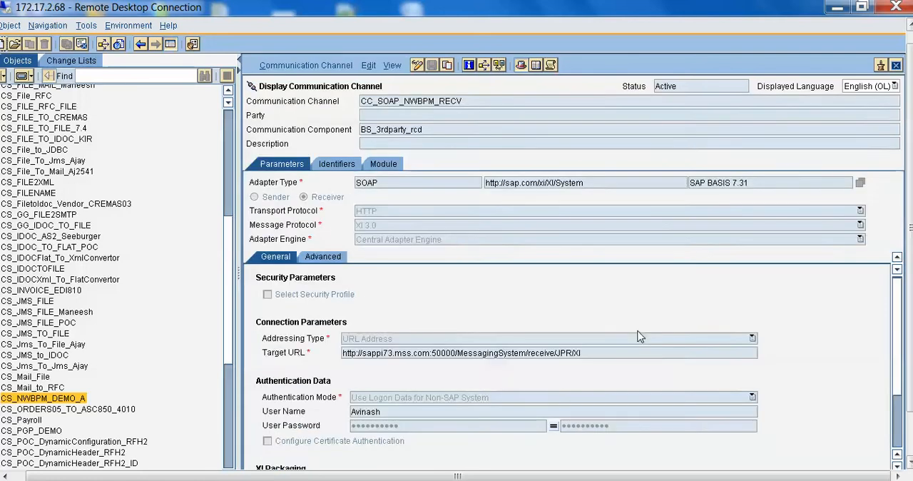
left_click_drag(588, 353, 341, 342)
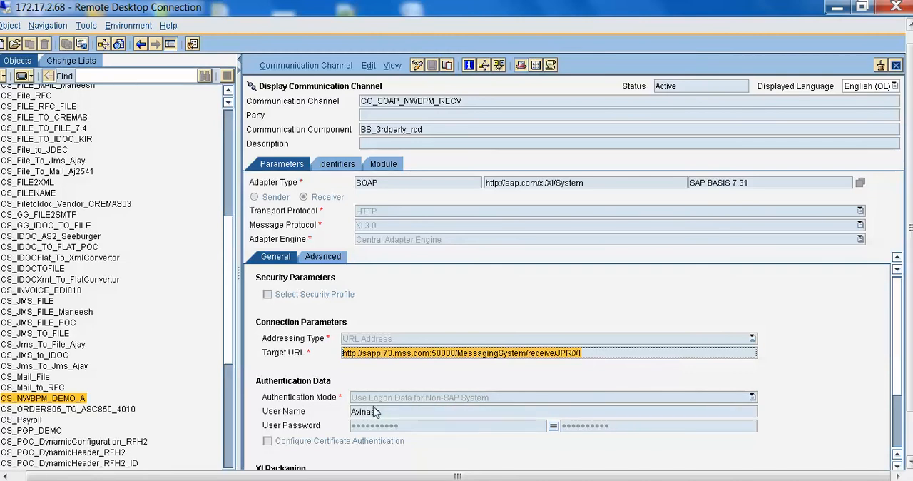
left_click_drag(384, 411, 349, 412)
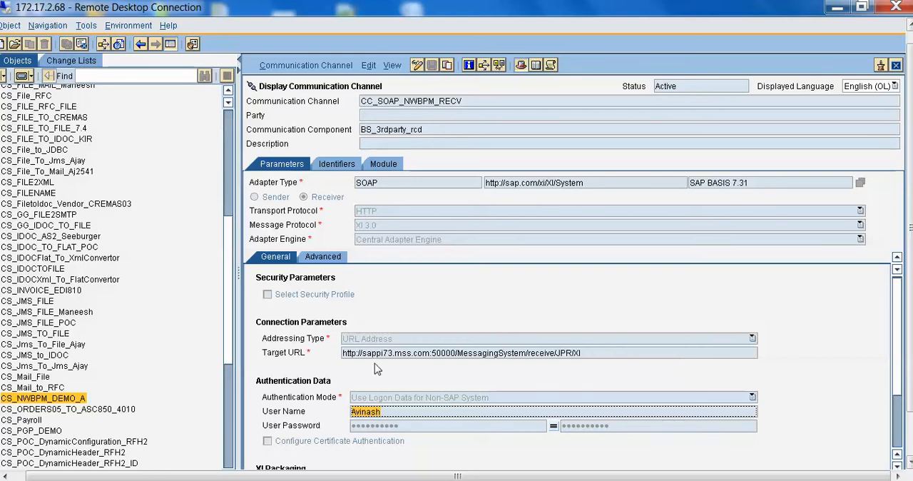
left_click(897, 66)
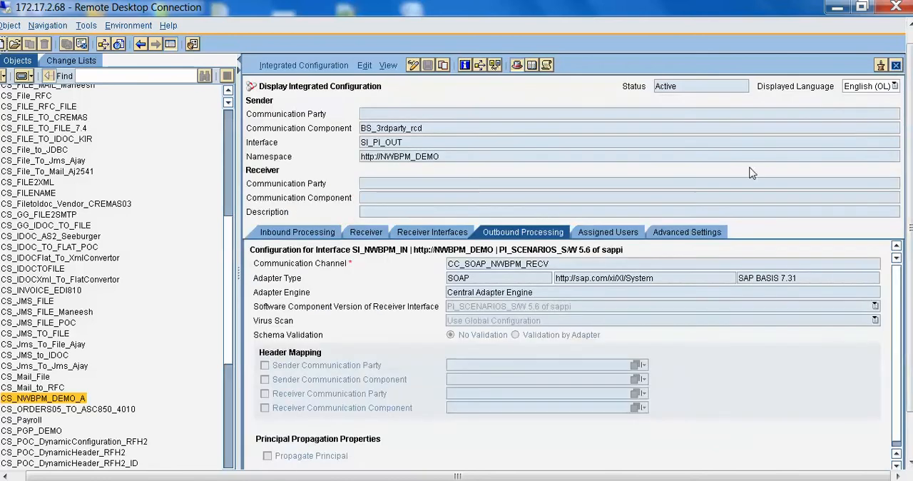
left_click(897, 65)
Open the SI_NWBPM_OUT integrated configuration and view its sender channel CC_SOAP_NWBPM_SND, closing the channel again.
double_click(463, 258)
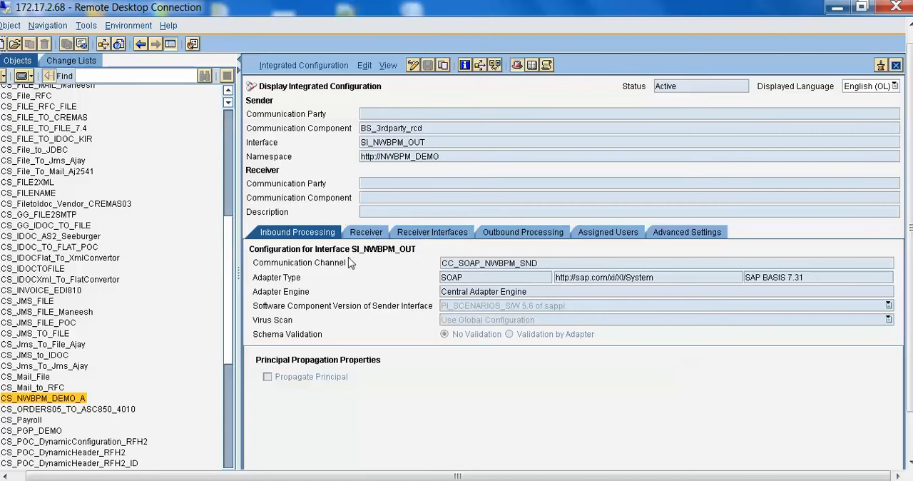
double_click(496, 263)
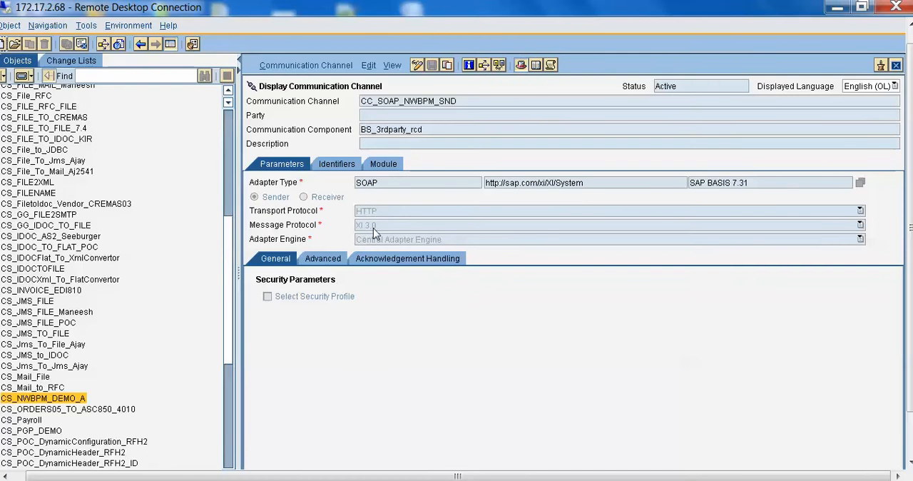
left_click(896, 66)
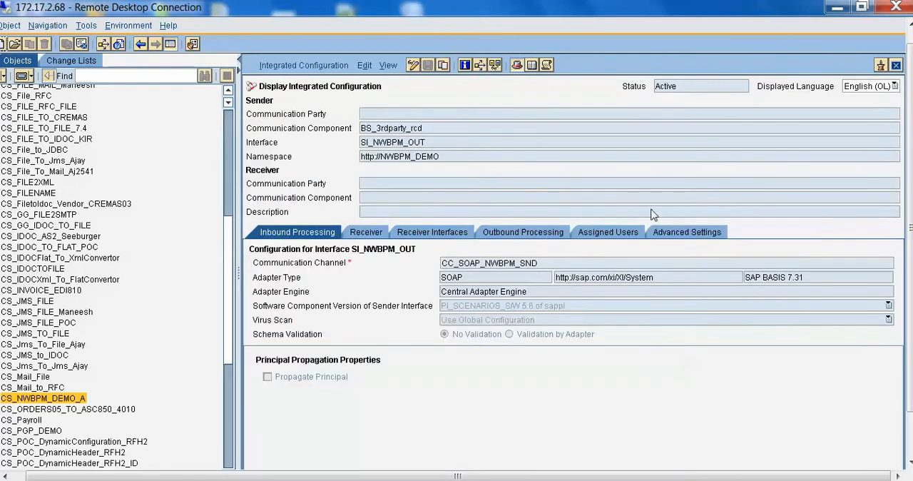
View receiver channel CC_File_NWPI_Recv from the outbound processing of SI_NWBPM_OUT, closing the channel again.
left_click(488, 235)
double_click(490, 264)
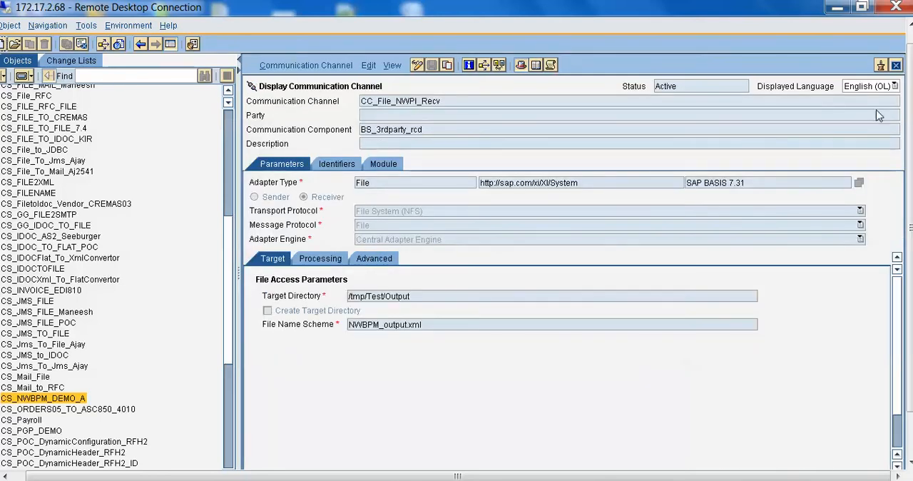
left_click(896, 65)
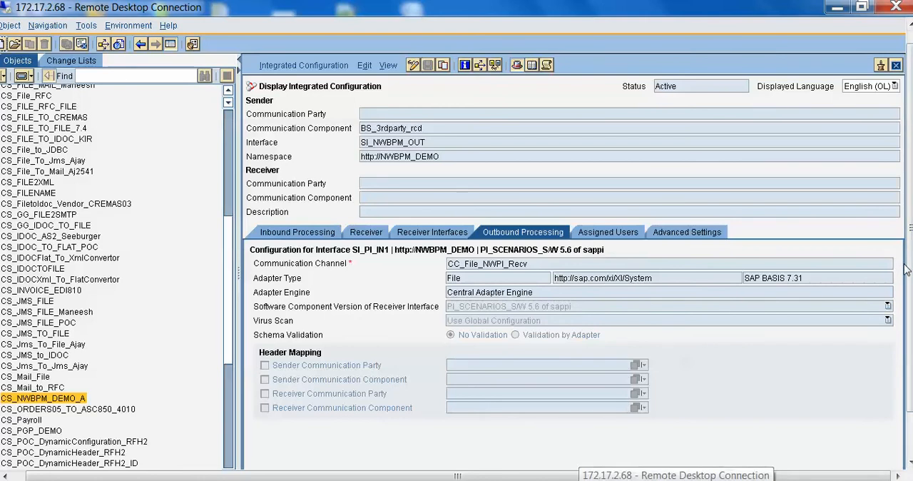
left_click_drag(909, 271, 907, 319)
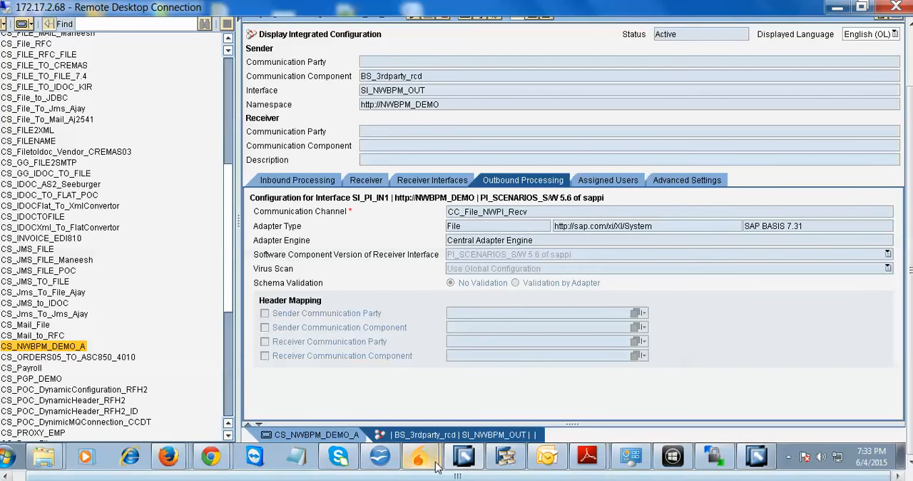
left_click(460, 459)
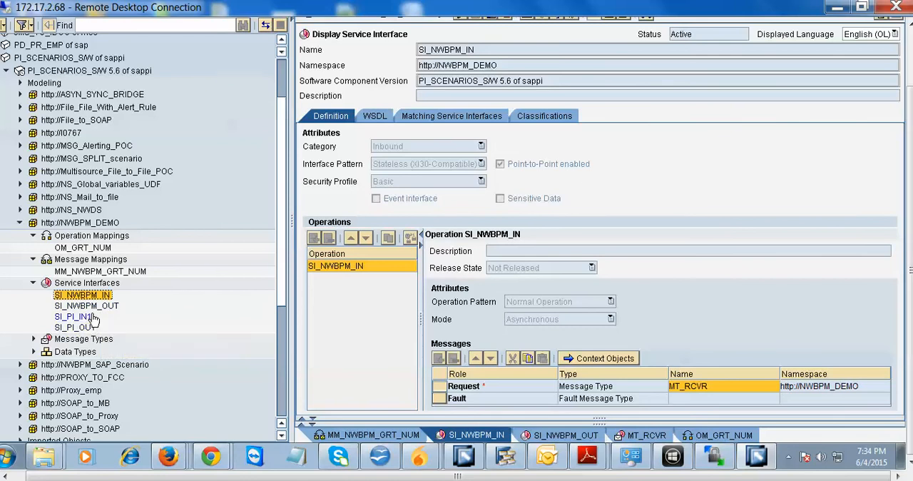
left_click(34, 353)
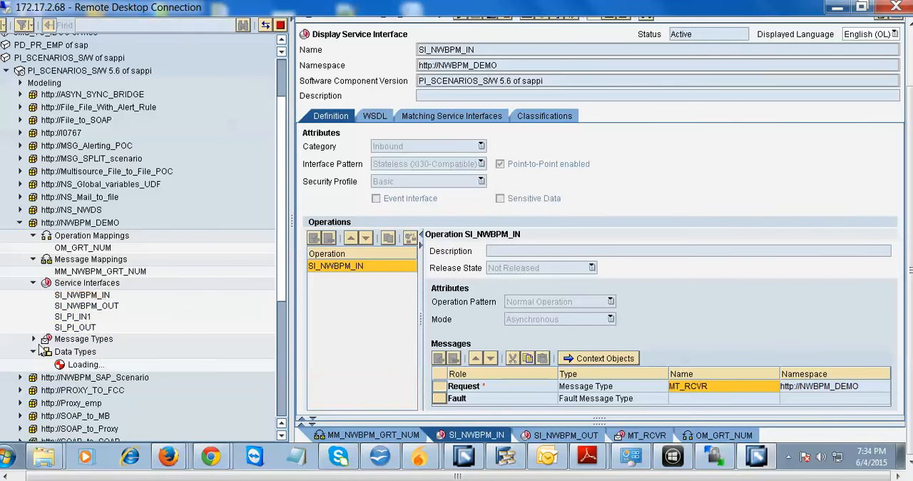
left_click(34, 340)
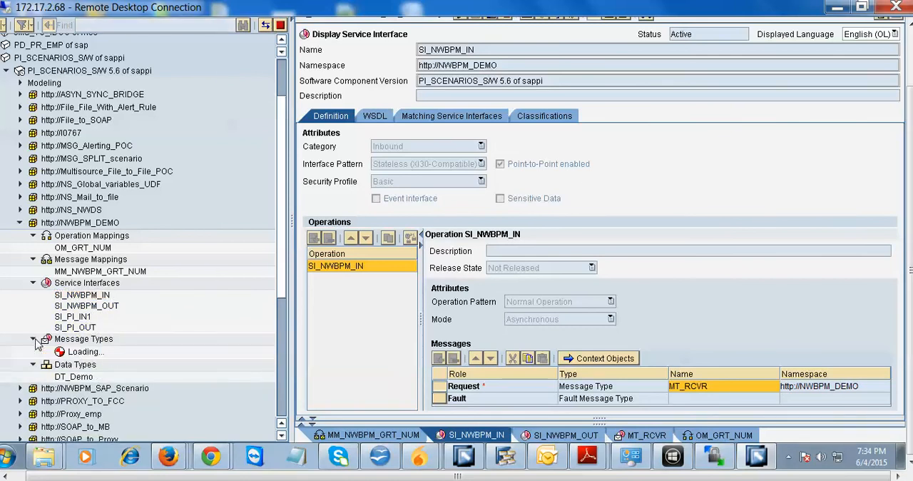
left_click(83, 385)
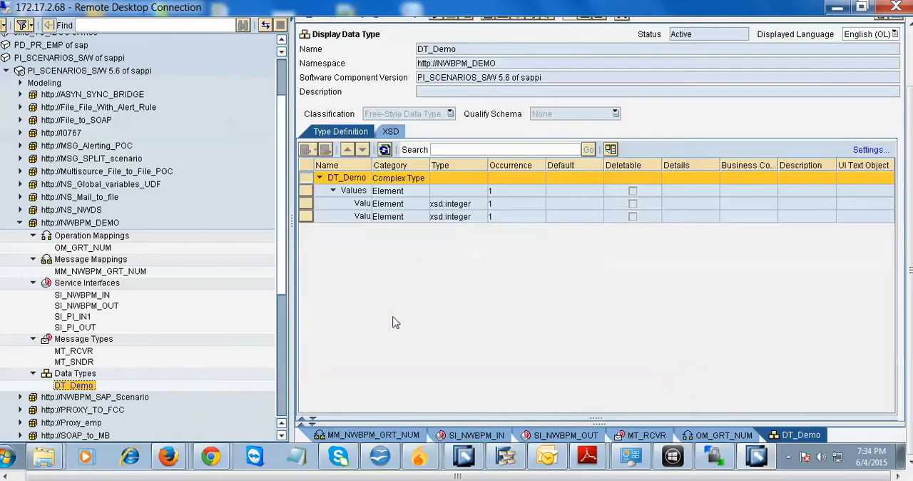
left_click_drag(372, 165, 432, 165)
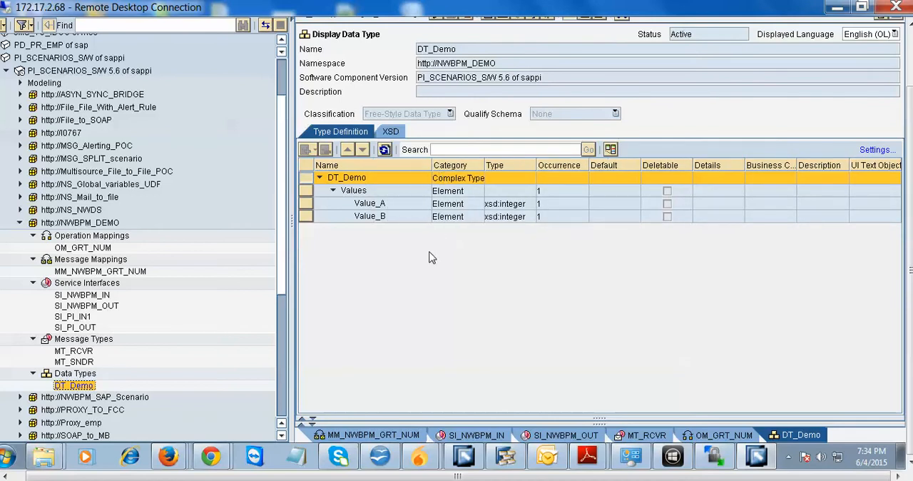
double_click(62, 365)
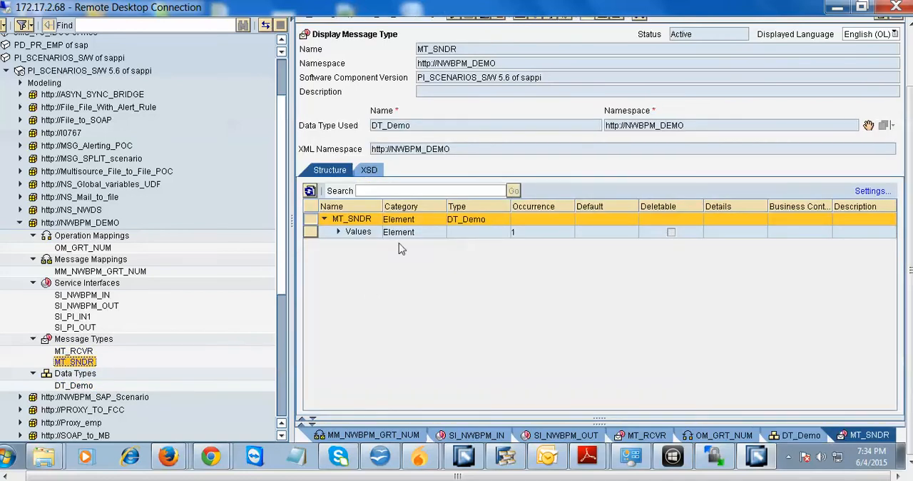
left_click_drag(382, 206, 422, 206)
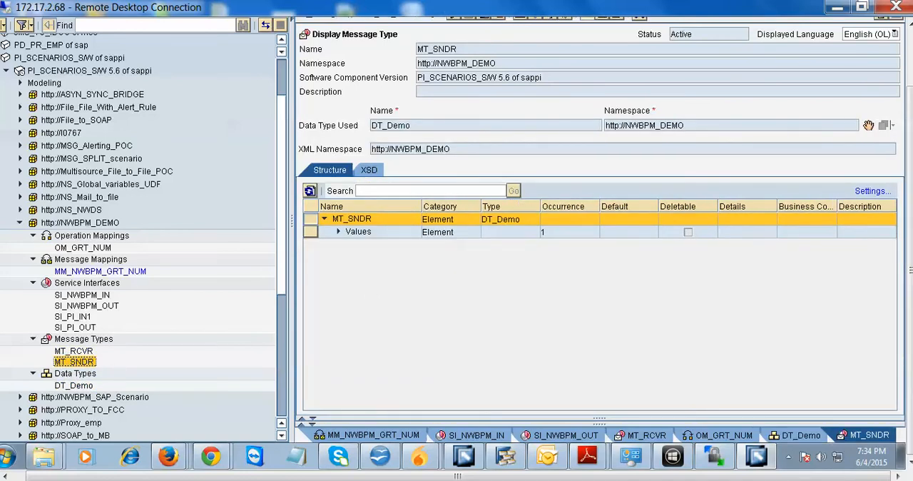
double_click(77, 351)
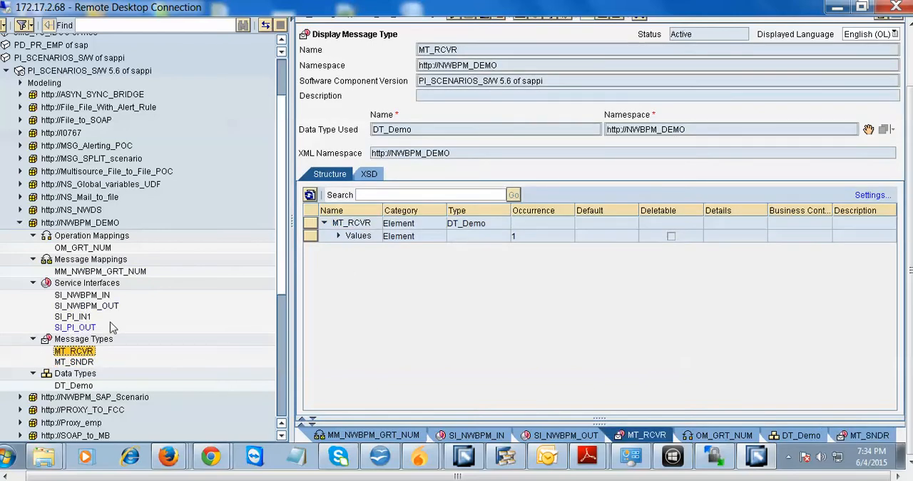
Review the definitions of service interfaces SI_PI_OUT, SI_NWBPM_IN, SI_NWBPM_OUT and SI_PI_IN1 in turn.
double_click(74, 327)
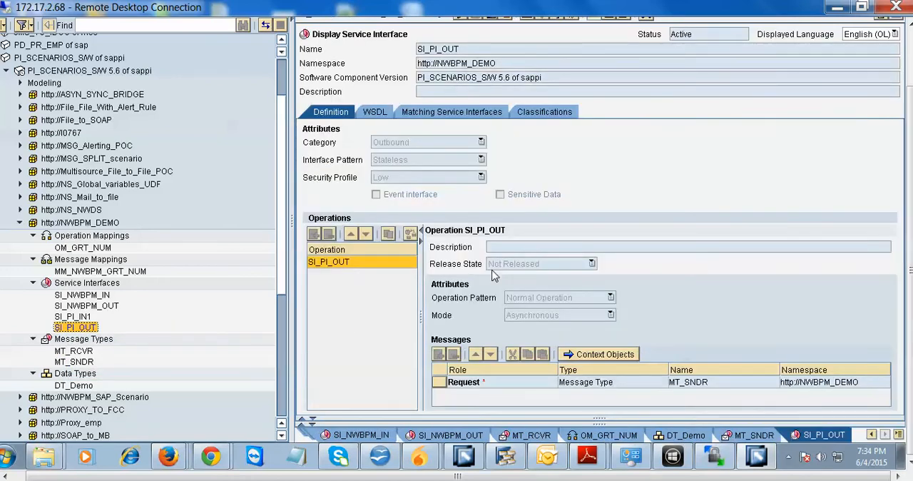
left_click_drag(422, 315, 382, 314)
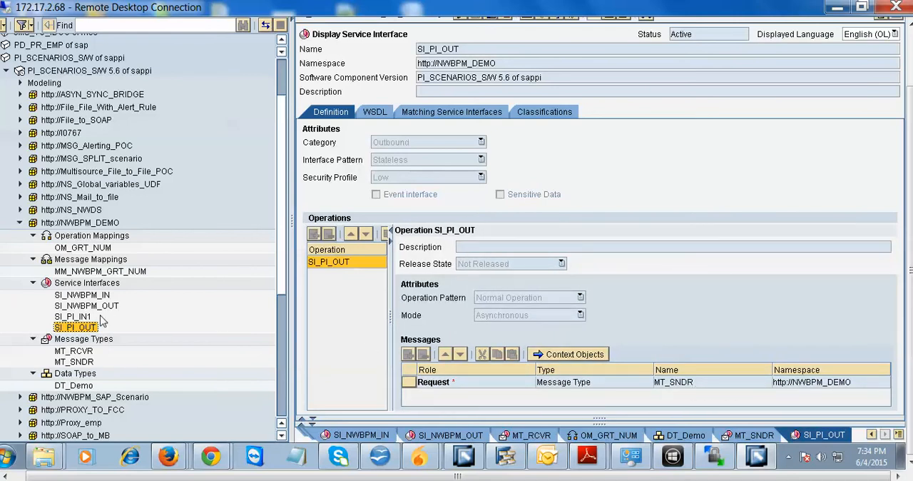
left_click(86, 294)
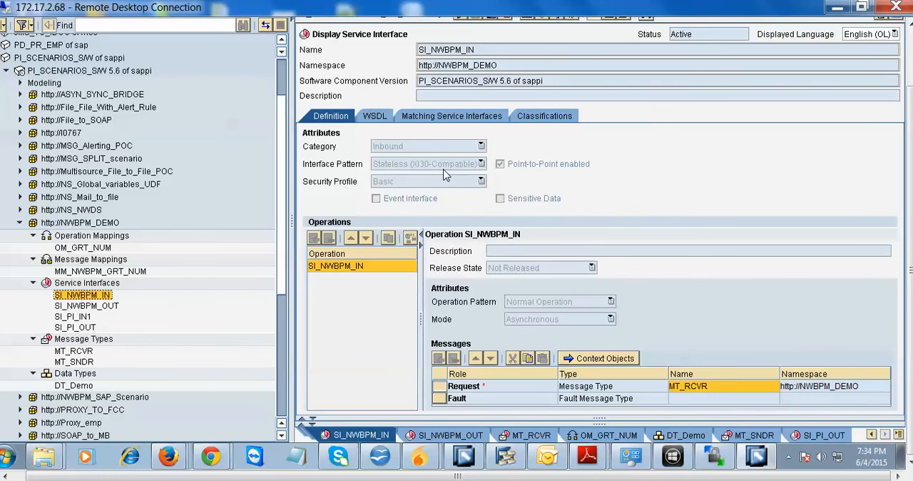
left_click(77, 307)
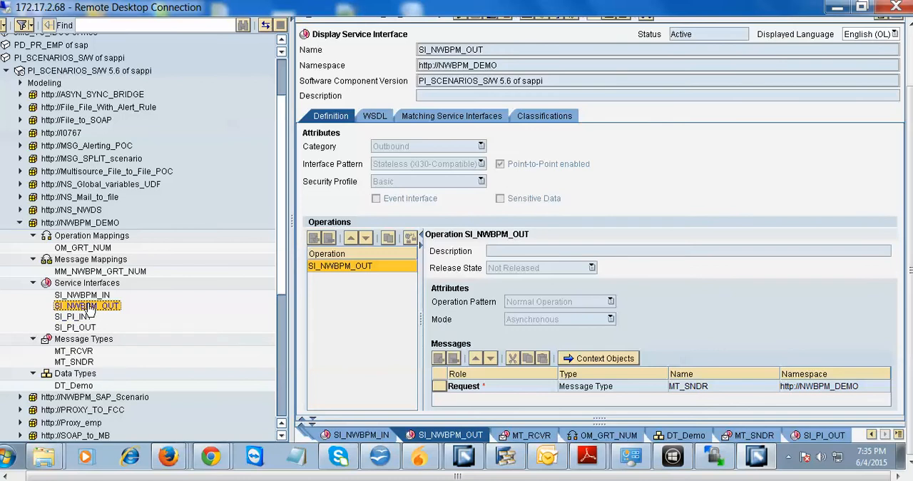
left_click(74, 323)
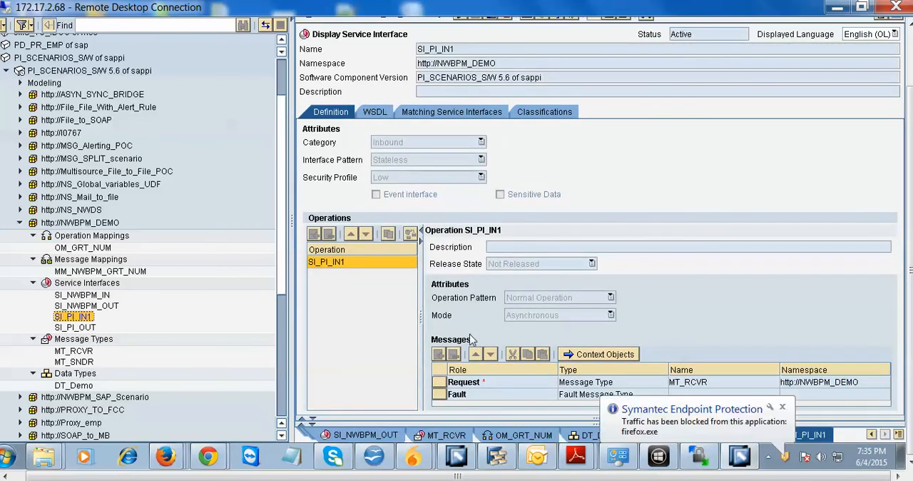
Switch to SAP NetWeaver Developer Studio and enlarge the SYS_CENTRIC_DEMO process diagram by shrinking the deployment console.
left_click(498, 457)
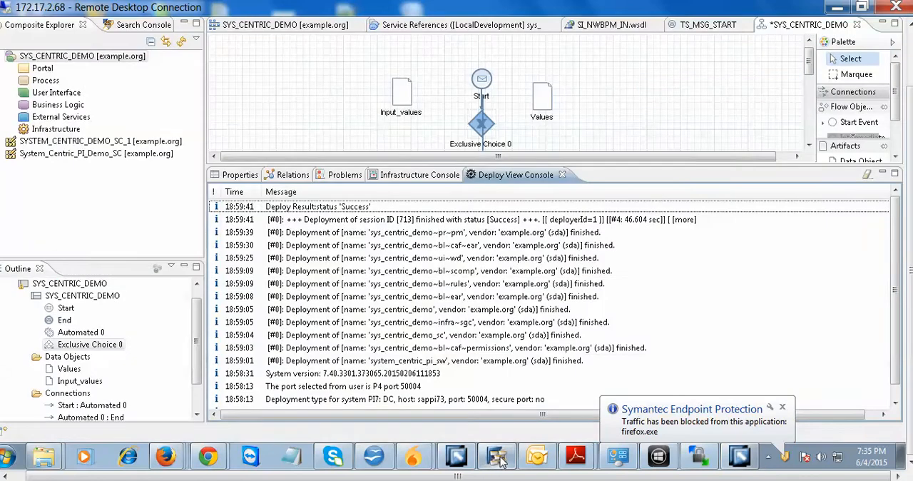
left_click_drag(909, 155, 909, 99)
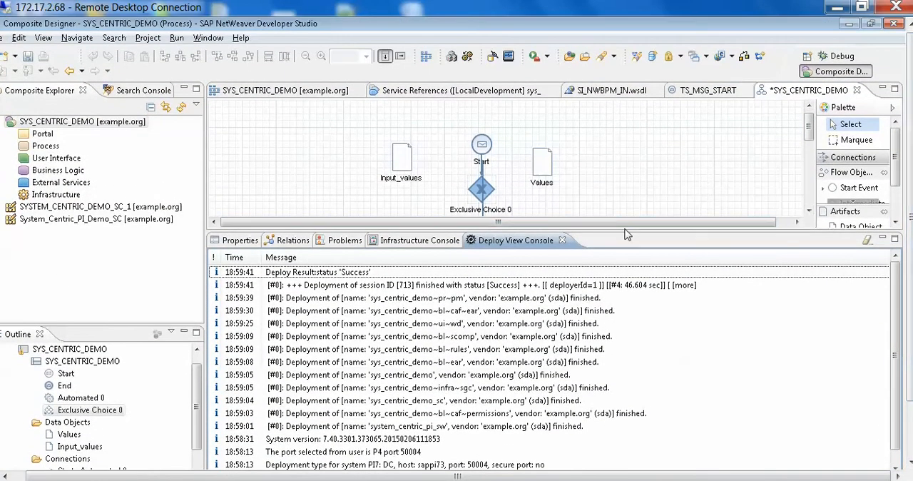
left_click_drag(624, 230, 624, 414)
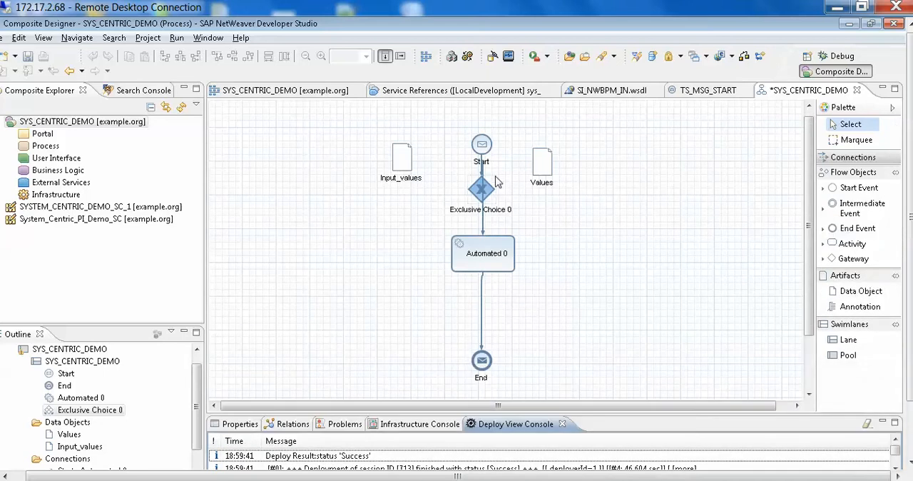
Move the Exclusive Choice 0 gateway away from the process flow and delete it from the diagram.
left_click(484, 189)
left_click(488, 190)
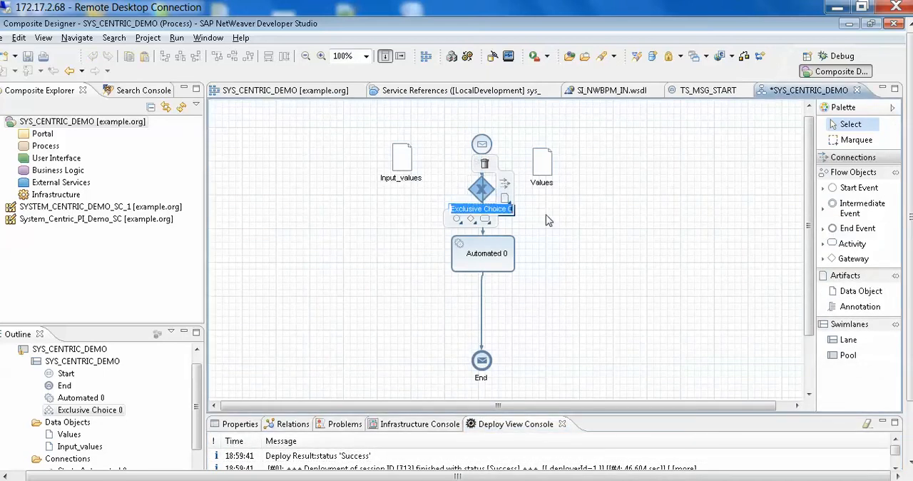
left_click(640, 206)
left_click_drag(467, 192, 624, 184)
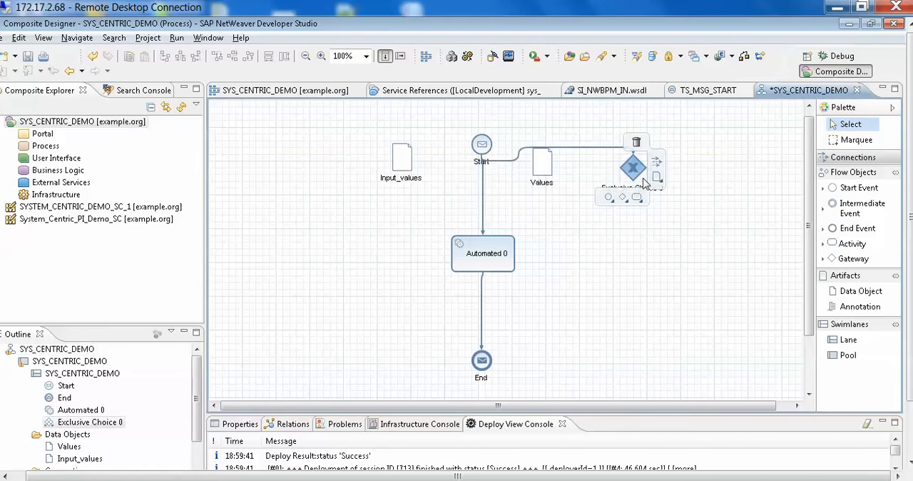
left_click(636, 142)
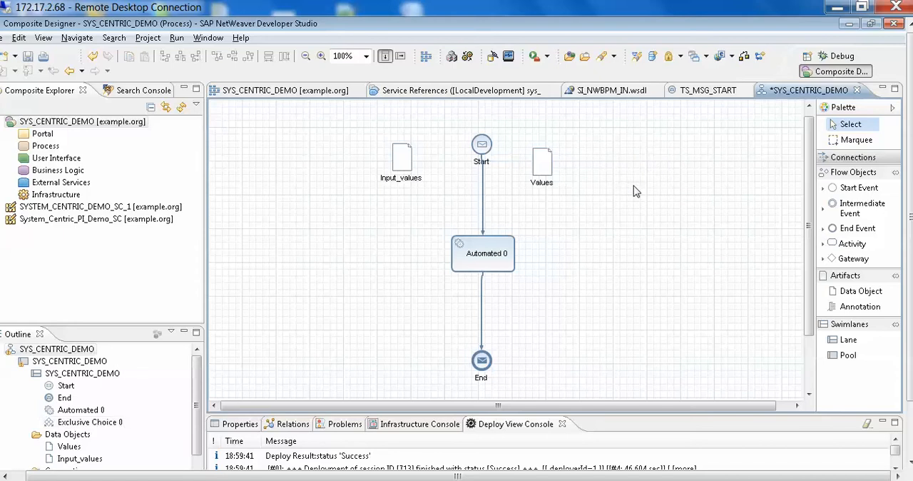
Move the Automated 0 activity closer to Start and shift the End event slightly up and to the right.
mouse_move(485, 249)
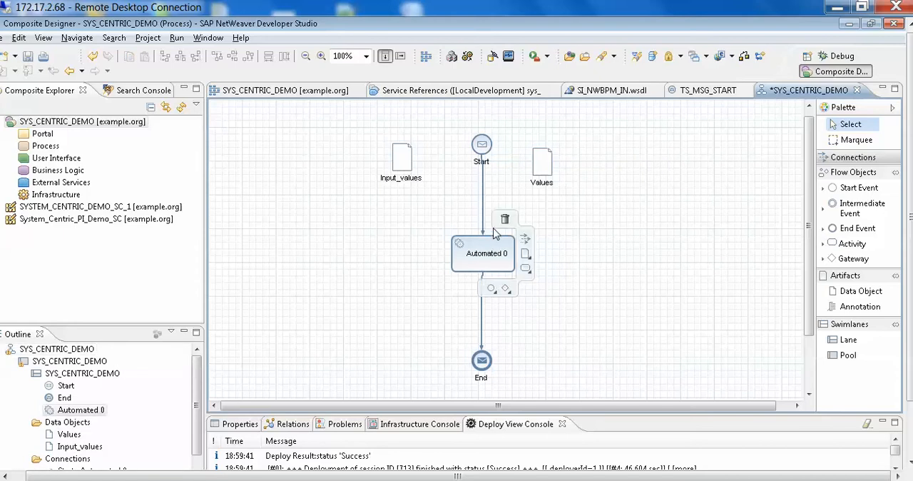
left_click_drag(483, 248, 501, 208)
left_click_drag(502, 362, 515, 346)
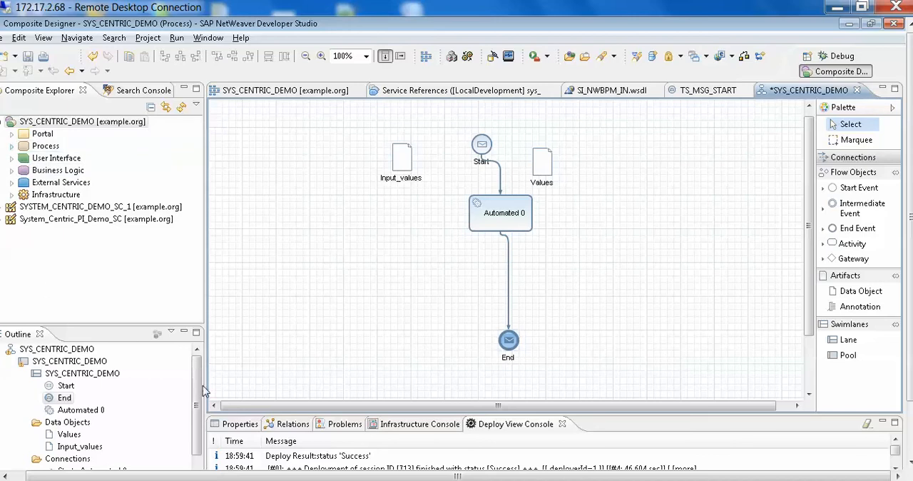
Check the process outline's connections and bring up the SYS_CENTRIC_DEMO composition overview.
left_click(198, 474)
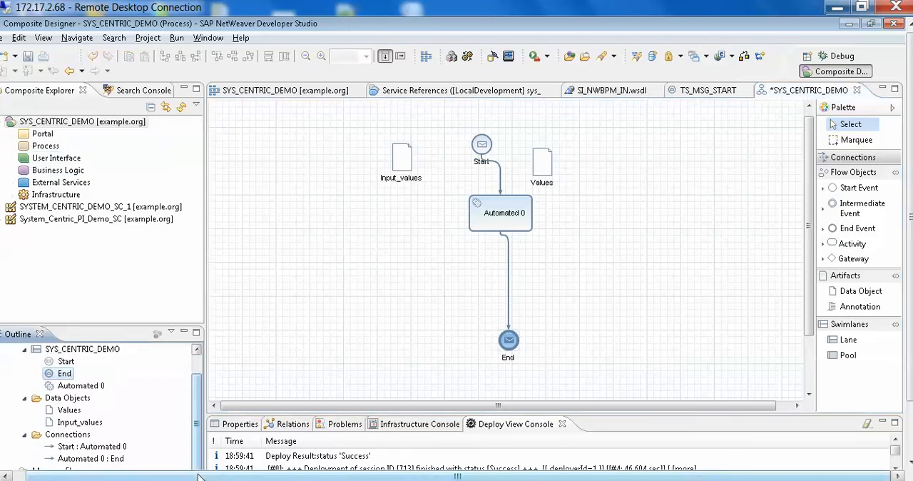
left_click_drag(200, 476, 165, 476)
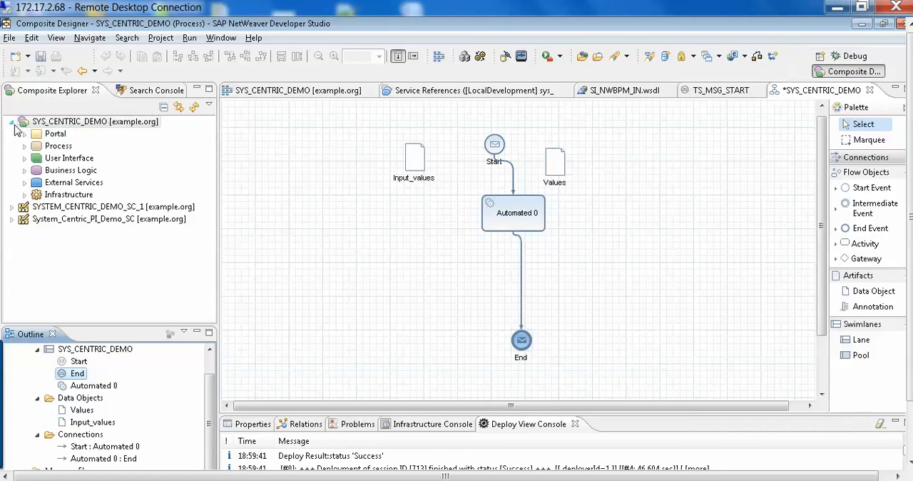
left_click(297, 93)
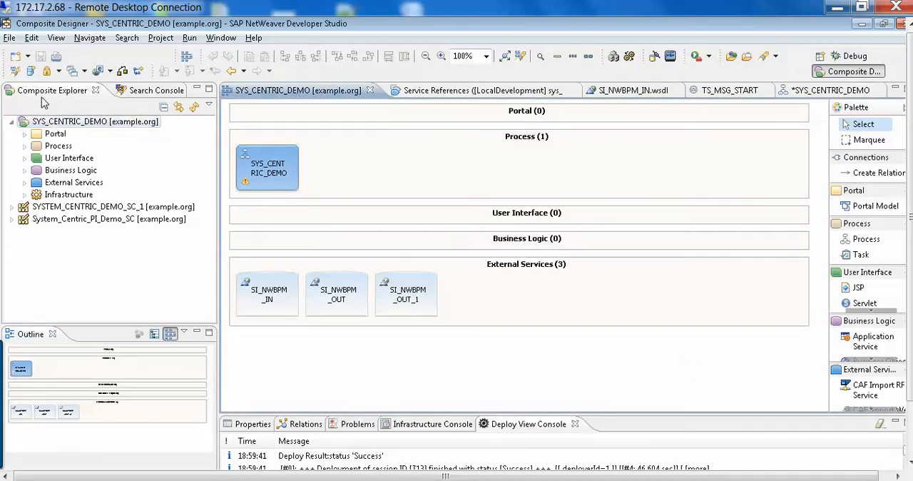
View the full list of available perspectives and close it without choosing one.
left_click(227, 40)
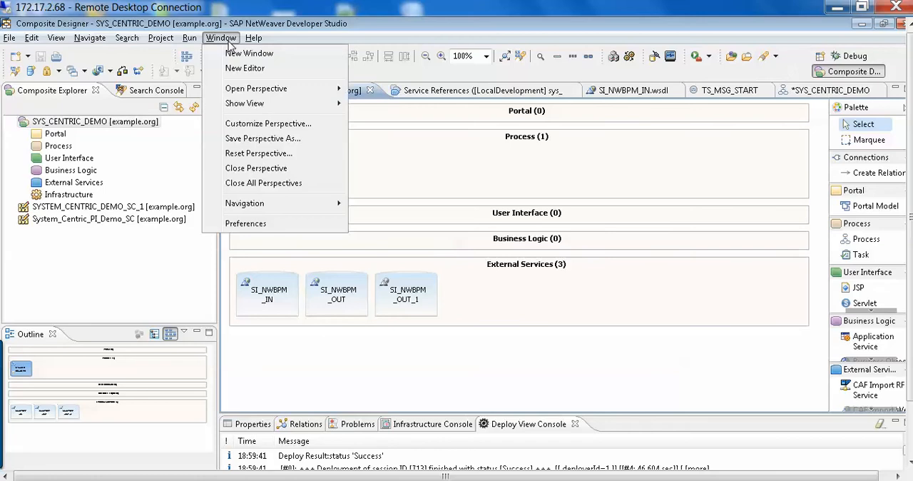
mouse_move(285, 93)
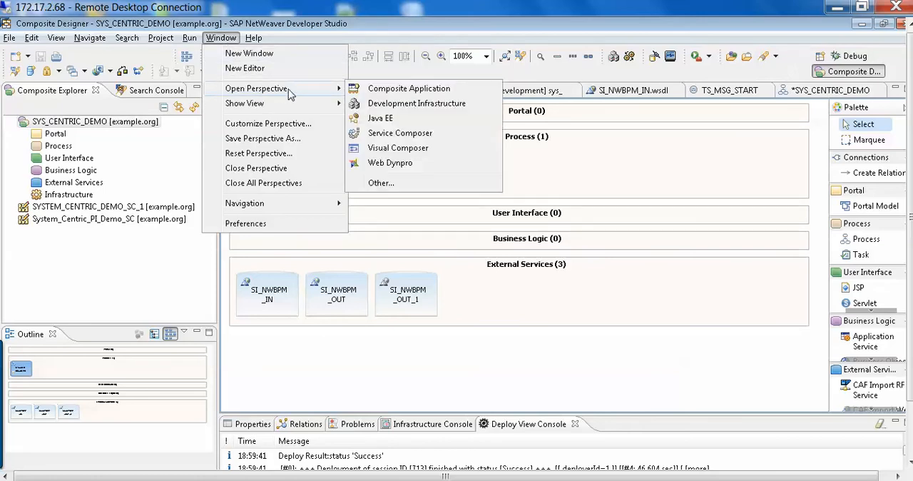
left_click(403, 184)
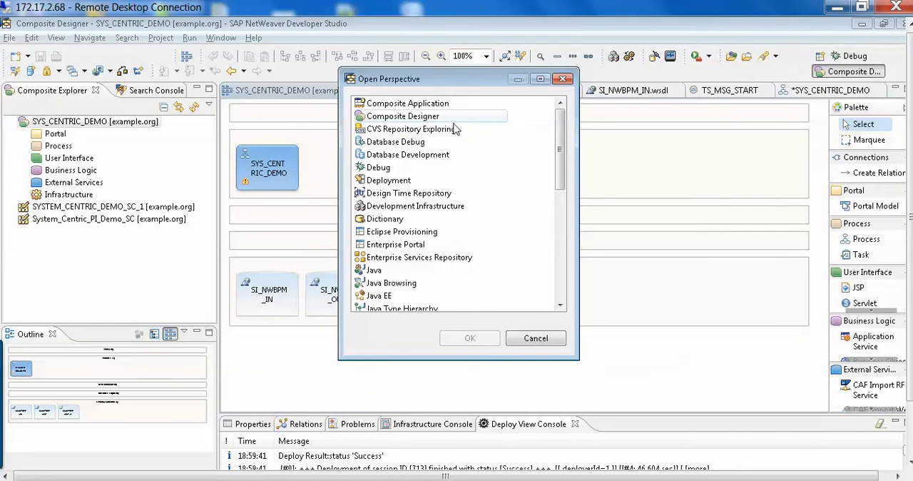
left_click(555, 339)
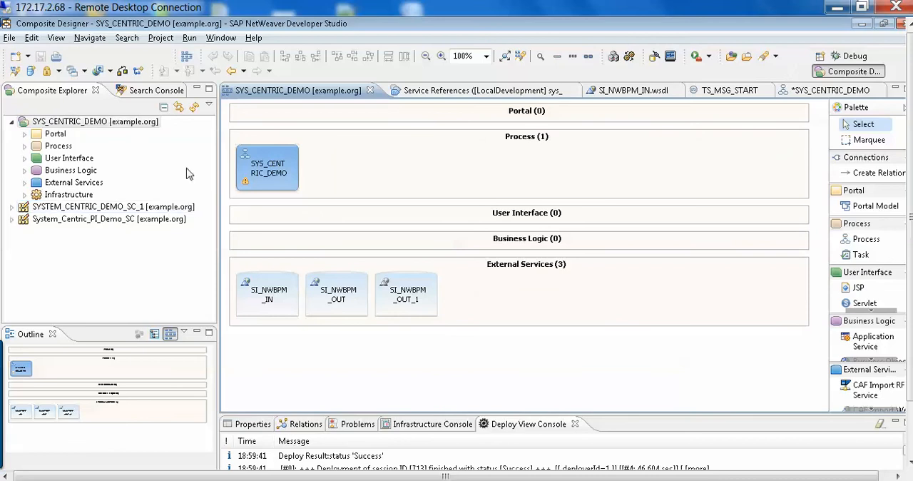
Start defining a new product named TEST with the default vendor and version, and proceed to the software component selection.
left_click(10, 39)
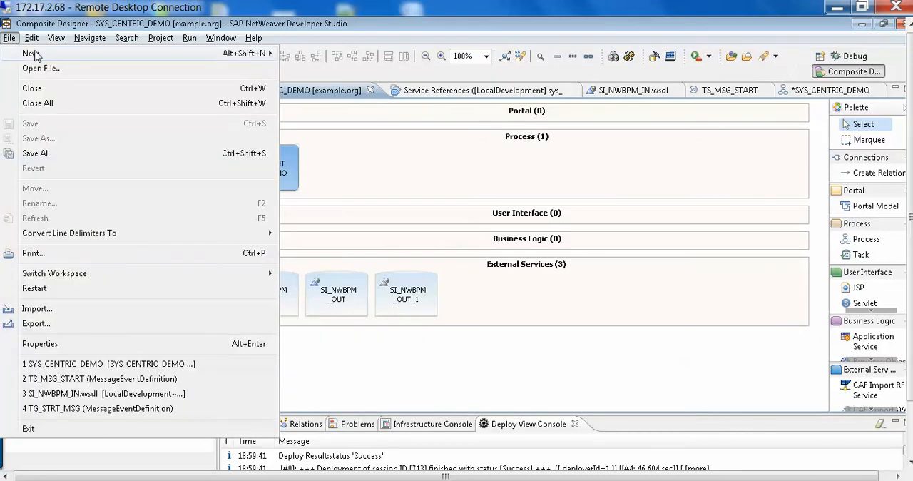
mouse_move(80, 55)
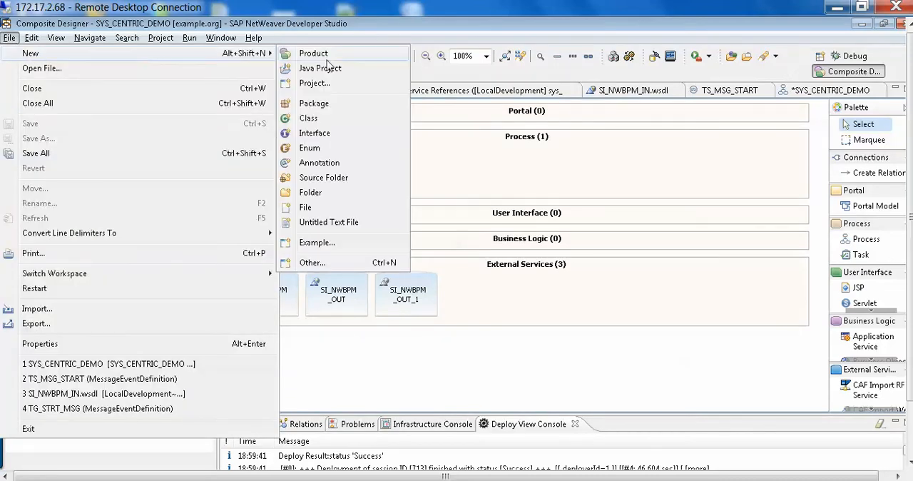
left_click(371, 57)
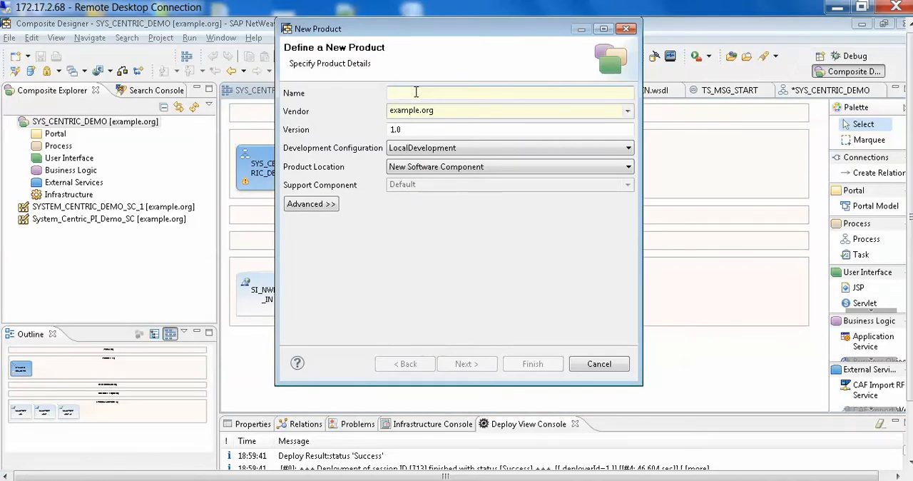
type("tES")
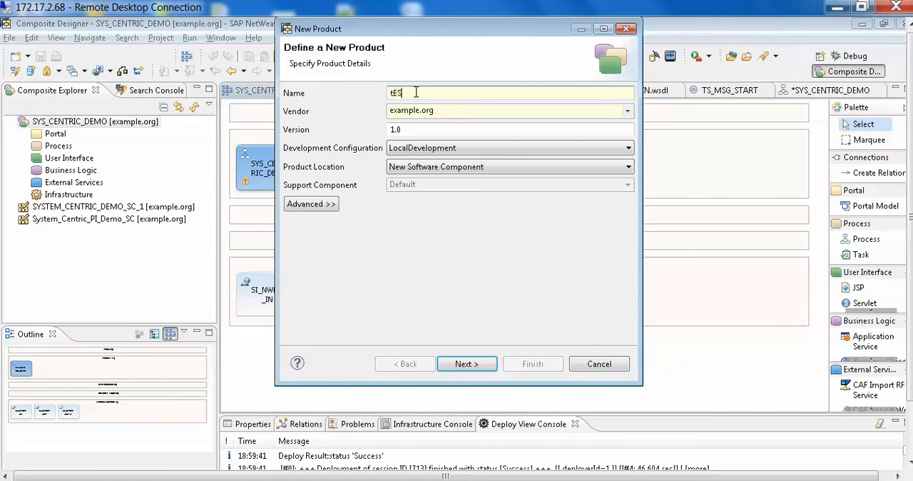
key("BackSpace")
type("TEST")
left_click(489, 369)
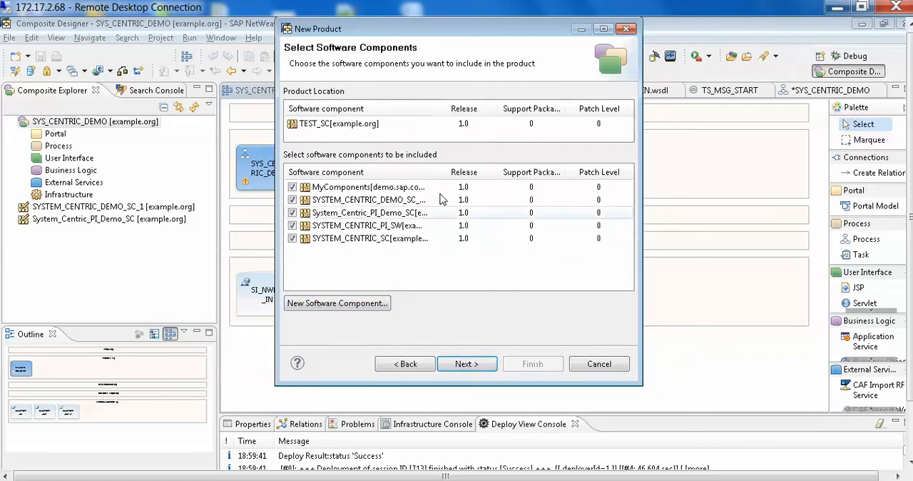
Exclude SYSTEM_CENTRIC_SC, SYSTEM_CENTRIC_DEMO_SC_1 and MyComponents from the new product, view its initial technologies, and cancel the wizard.
left_click_drag(436, 171, 502, 172)
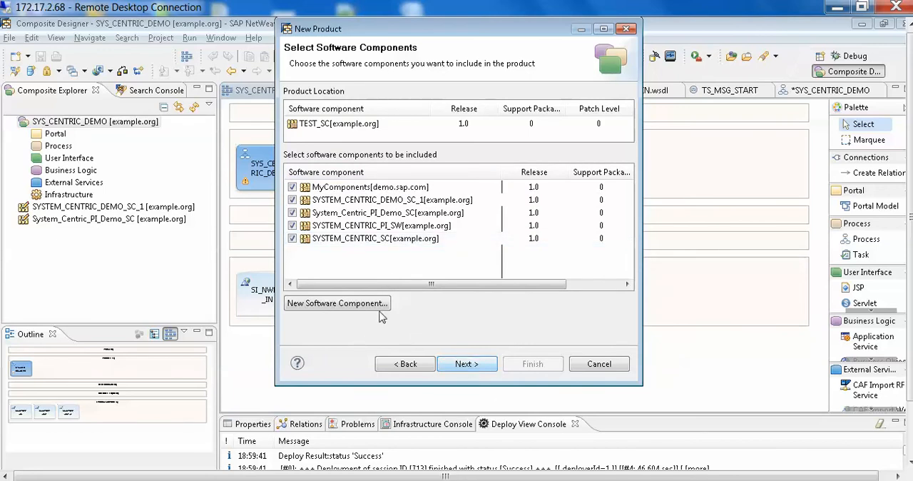
left_click(292, 240)
left_click(292, 200)
left_click(292, 187)
left_click(471, 365)
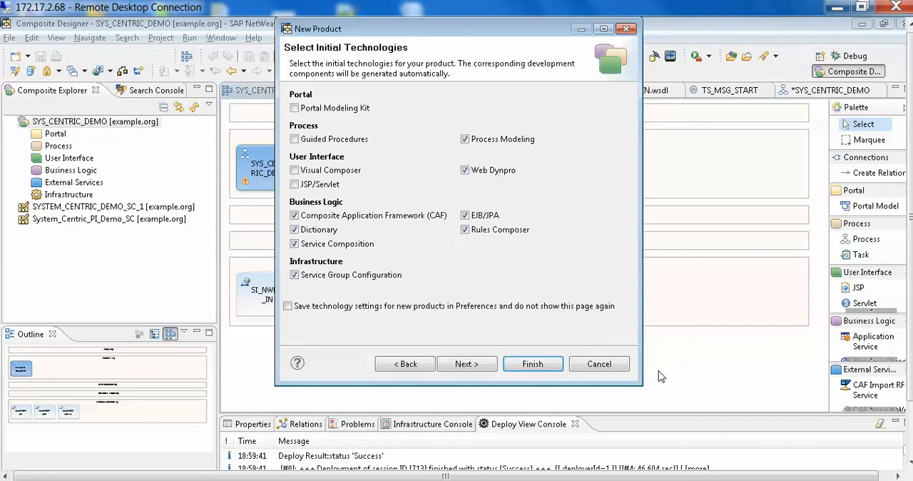
left_click(598, 365)
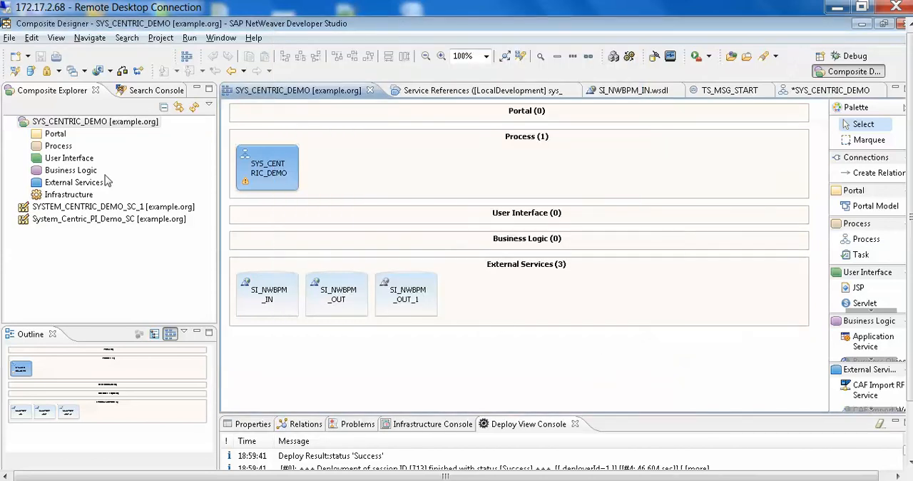
left_click(12, 122)
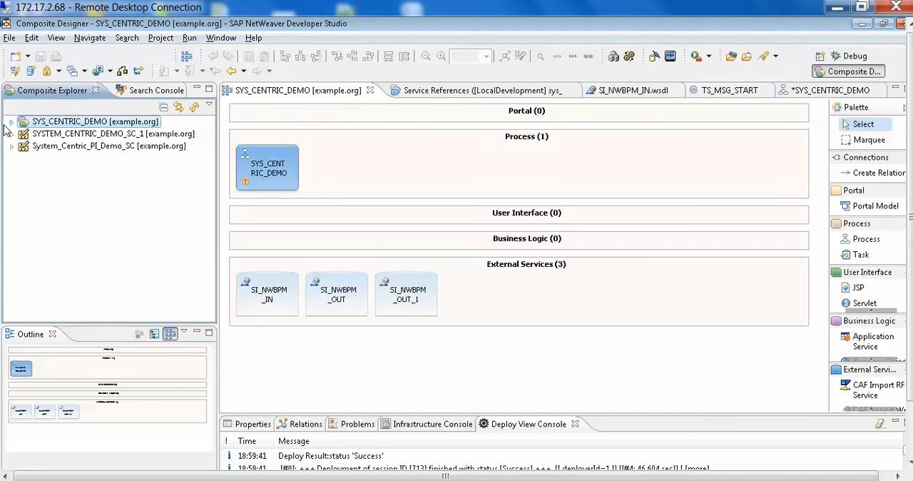
left_click(13, 123)
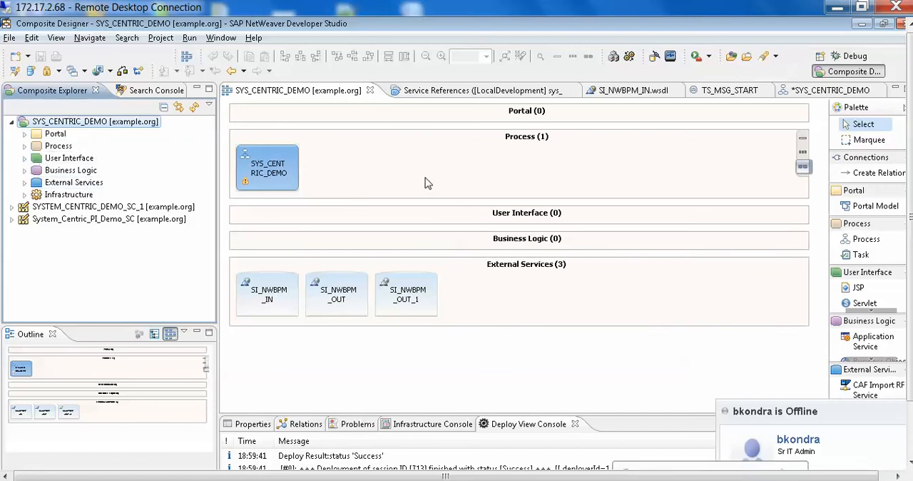
Create a top-to-bottom process named DEMO_SYS_CNTRIC with start and end events from the DefaultService_Empty trigger.
left_click(884, 242)
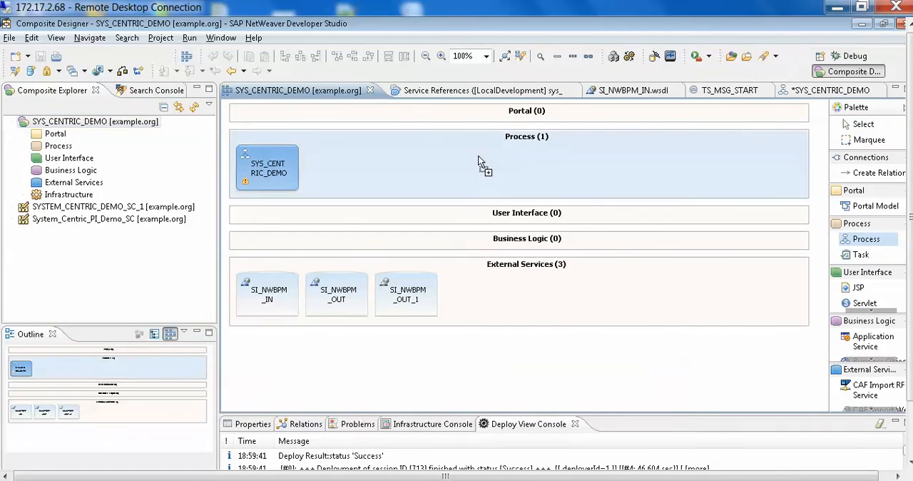
left_click(481, 162)
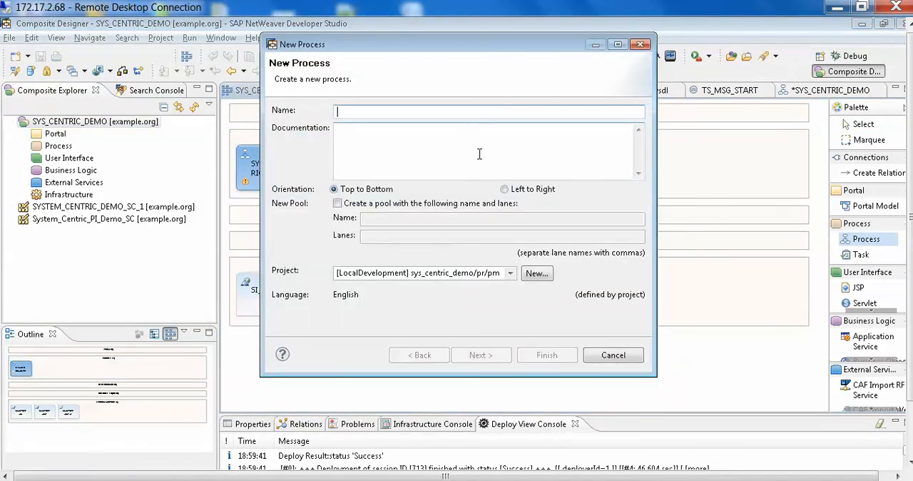
type("dEMO_sys_centric")
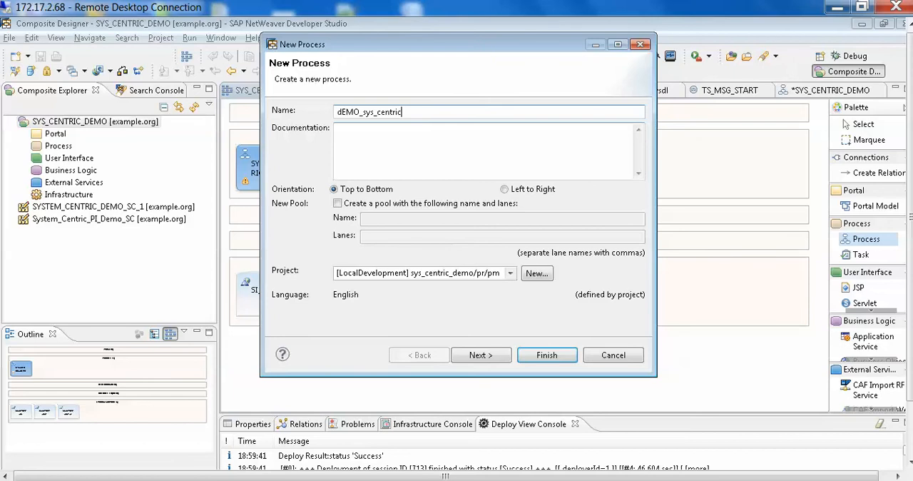
key("BackSpace")
key("BackSpace")
key("BackSpace")
key("BackSpace")
key("BackSpace")
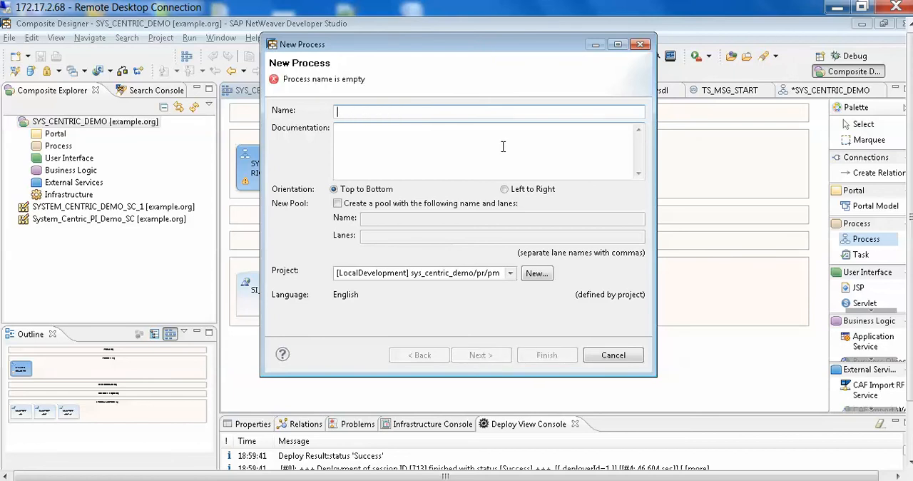
type("DEMO_SYS_CNTRIC")
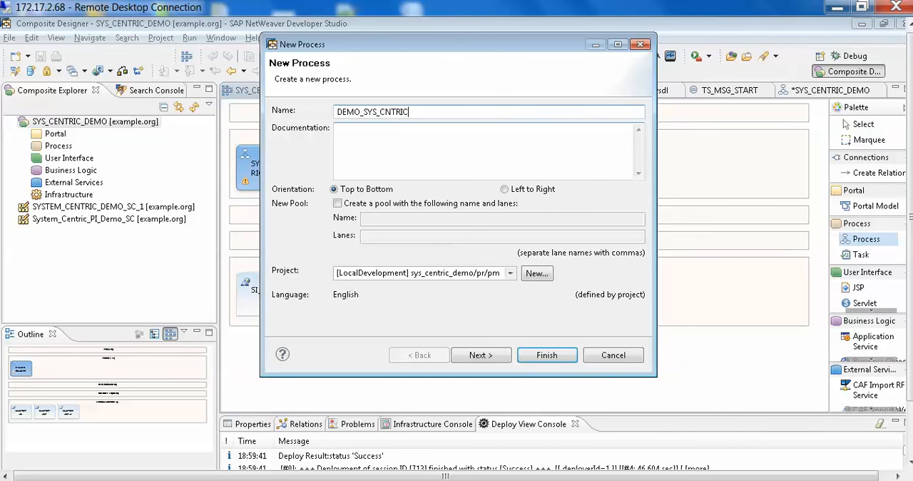
left_click(491, 355)
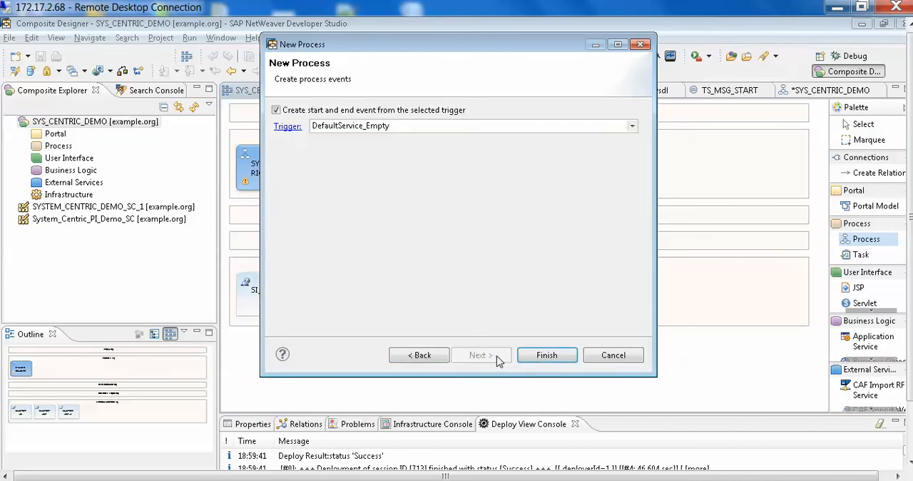
left_click(569, 360)
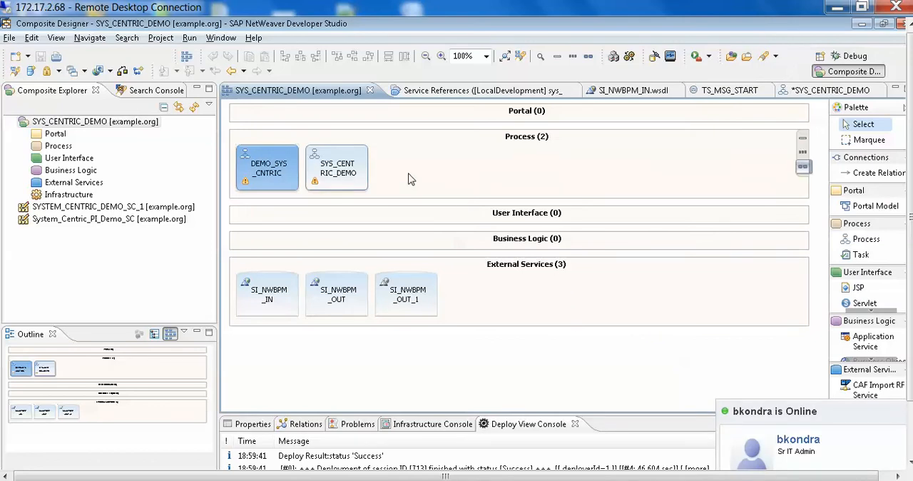
Close the existing SYS_CENTRIC_DEMO process diagram and open the new DEMO_SYS_CNTRIC process for editing.
double_click(330, 178)
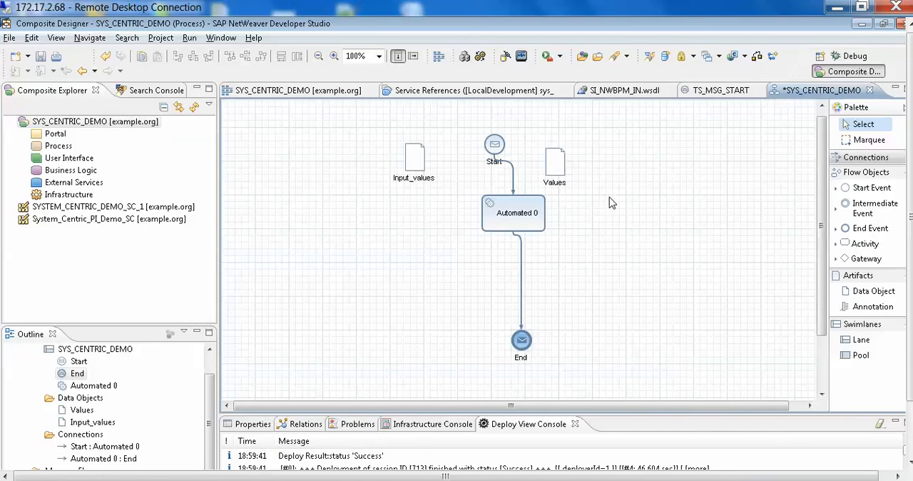
left_click(870, 91)
left_click(516, 280)
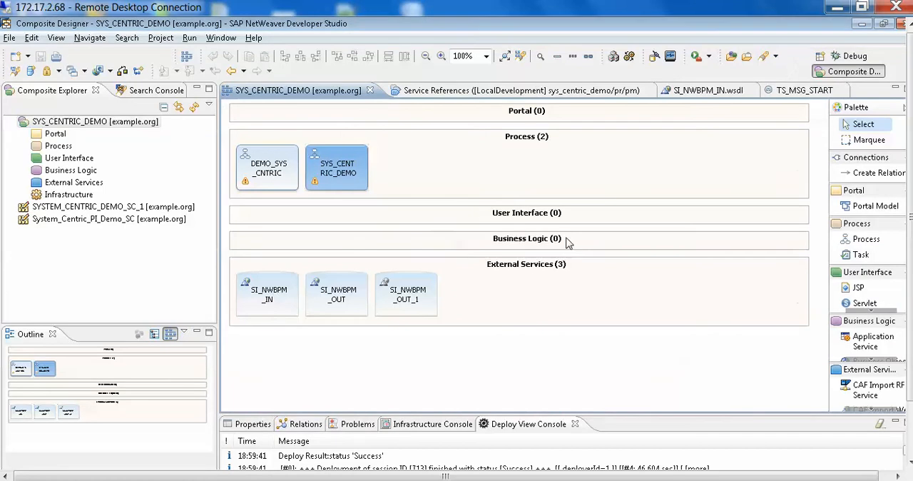
mouse_move(317, 181)
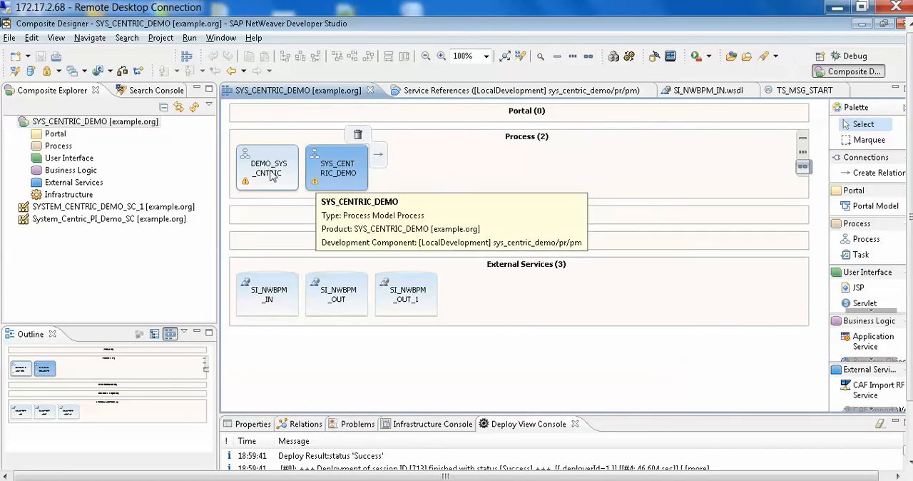
double_click(269, 175)
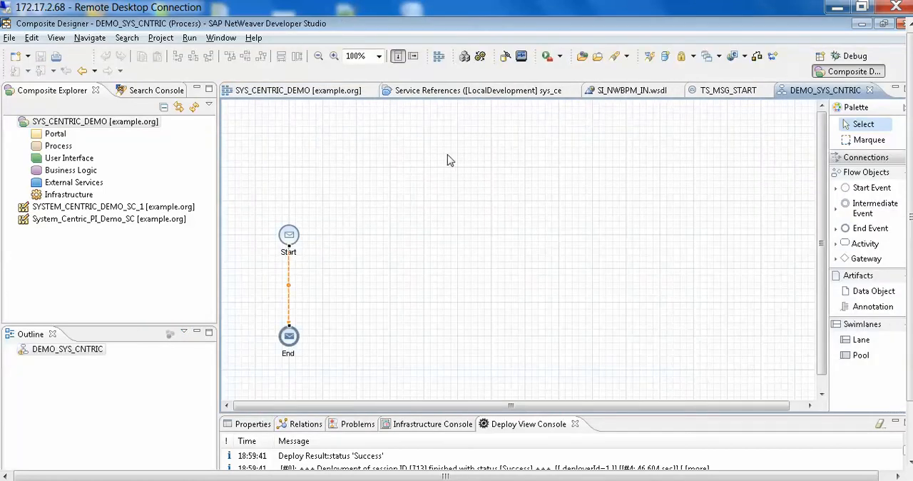
Move the Start and End events to the middle of the diagram, with Start vertically aligned above End.
mouse_move(291, 239)
left_click_drag(291, 241, 488, 144)
mouse_move(289, 338)
left_click_drag(289, 338, 503, 342)
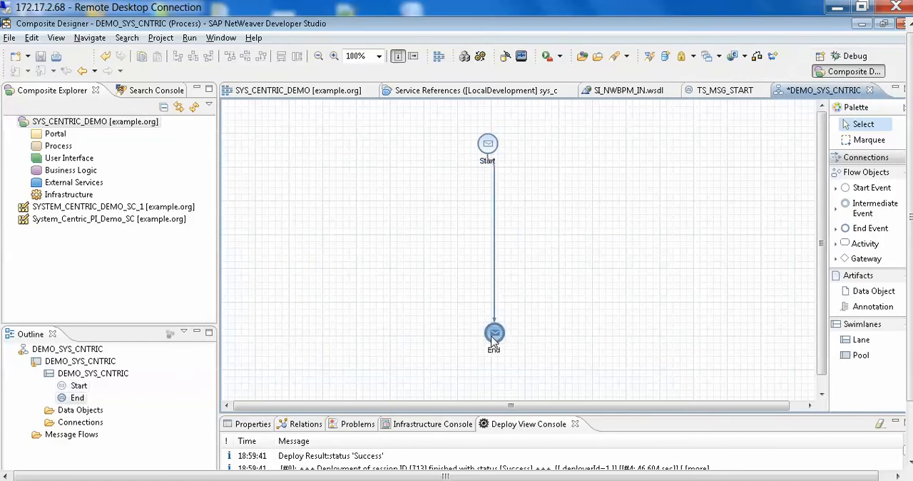
left_click_drag(482, 147, 494, 145)
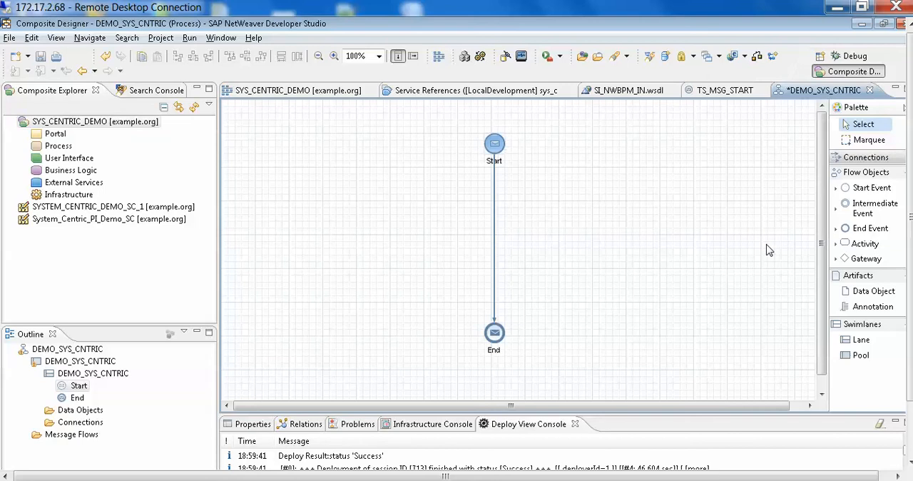
Add a data object named values to the diagram, beside the flow between Start and End.
left_click(865, 293)
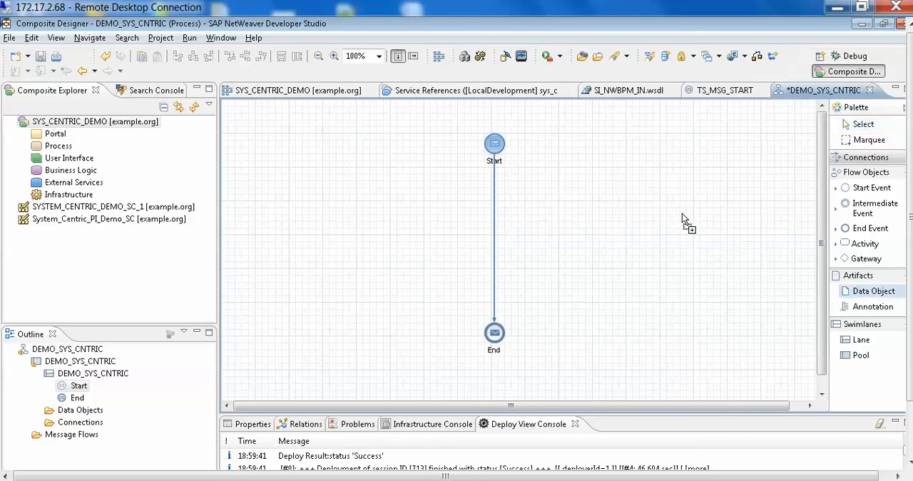
left_click(632, 198)
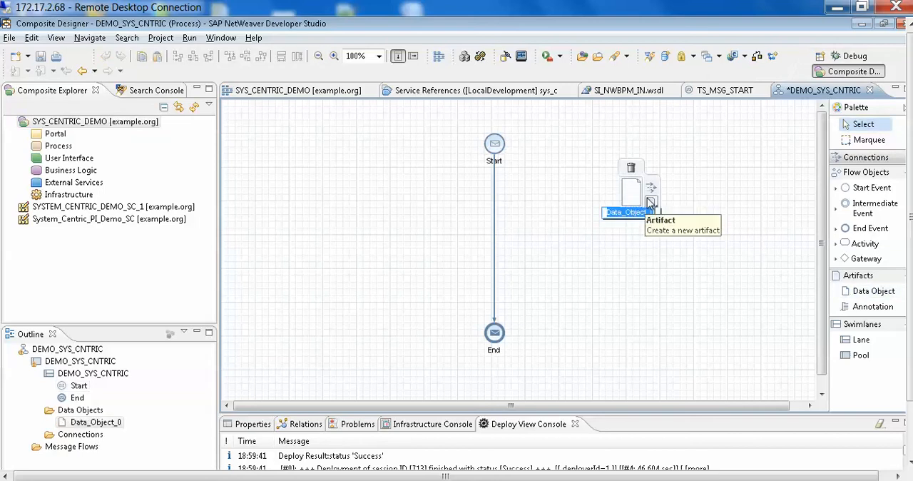
key("BackSpace")
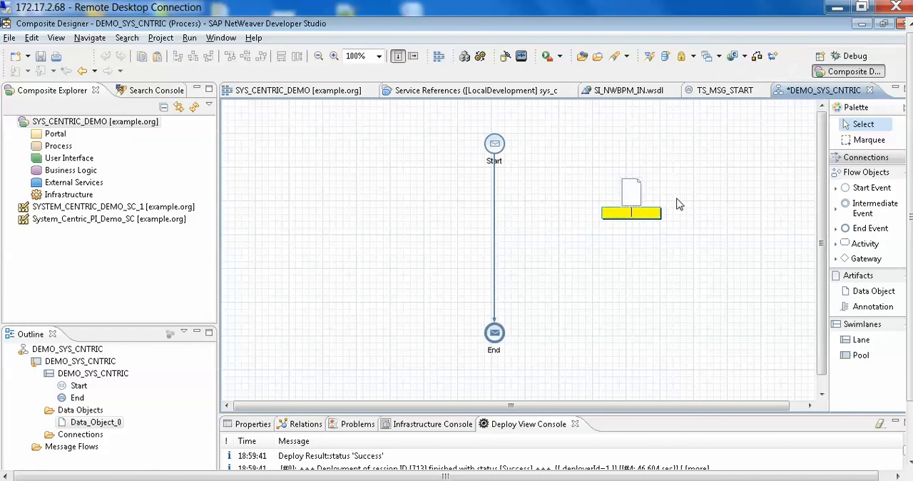
type("va")
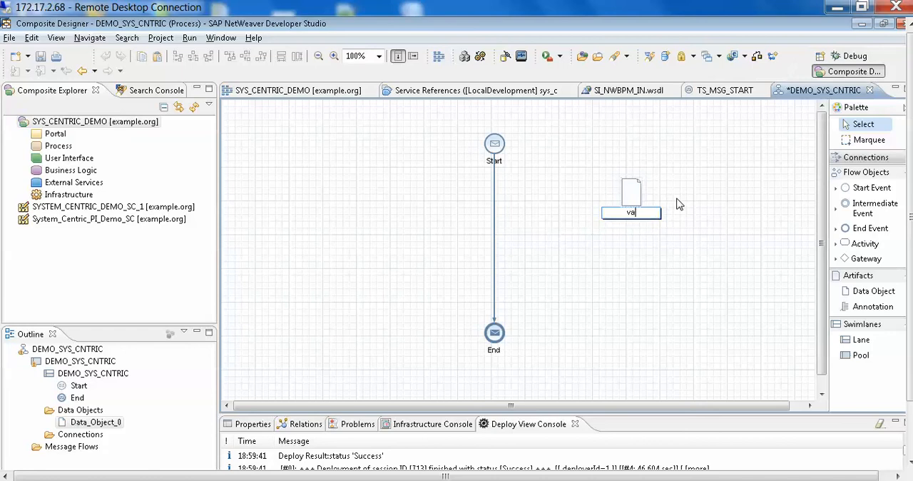
type("lues")
left_click(712, 190)
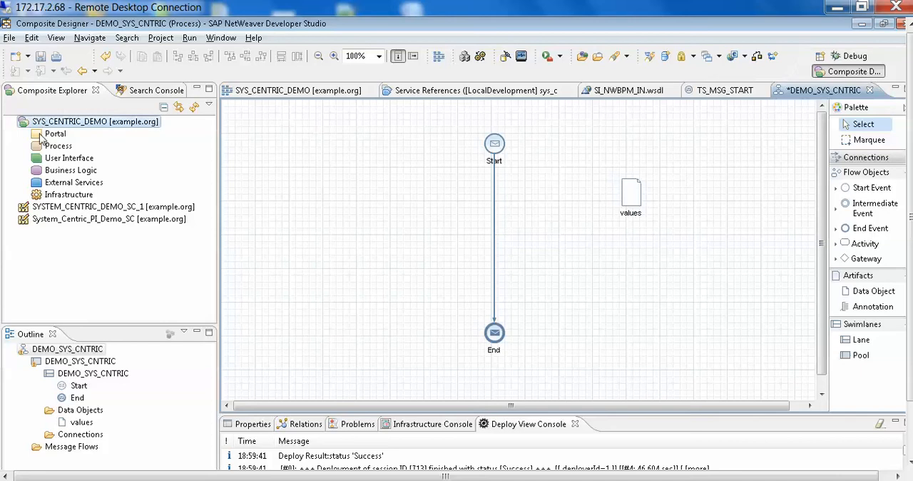
Expand the sys_centric_demo/pr/pm process project down to its Service Interfaces and widen the explorer to show full names.
left_click(25, 183)
left_click(25, 183)
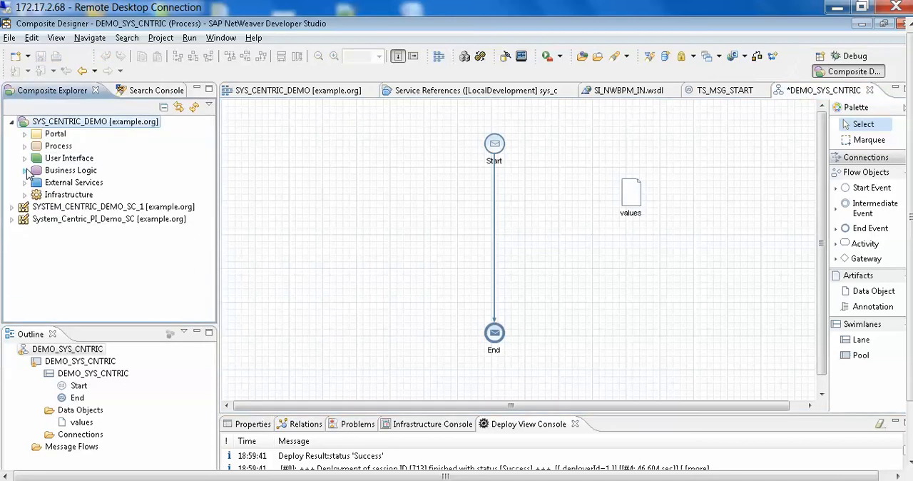
left_click(23, 146)
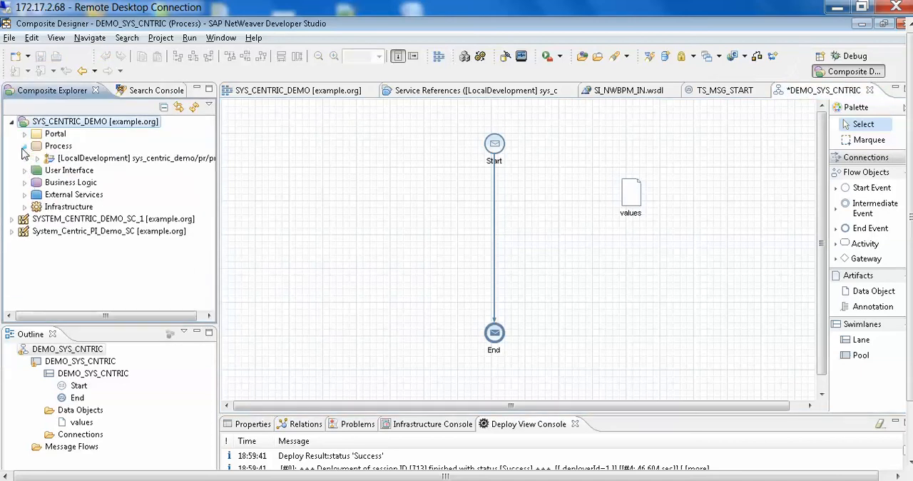
left_click(37, 159)
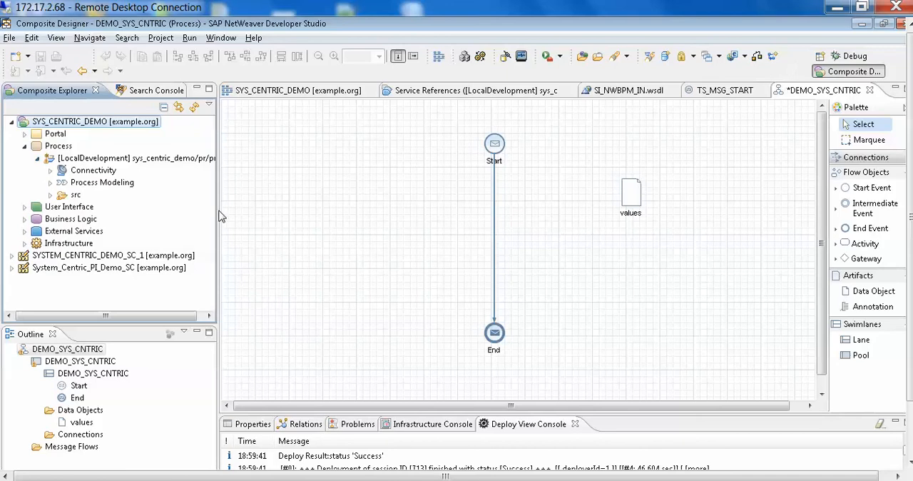
left_click_drag(219, 216, 372, 218)
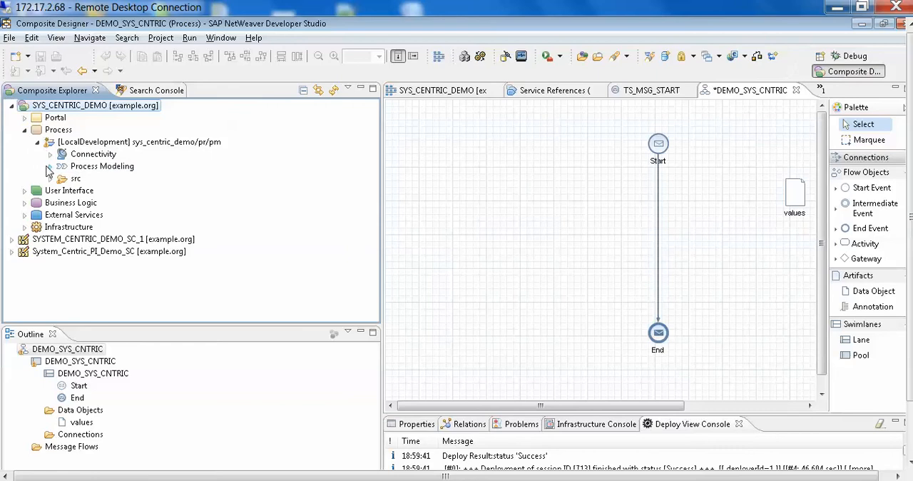
left_click(50, 166)
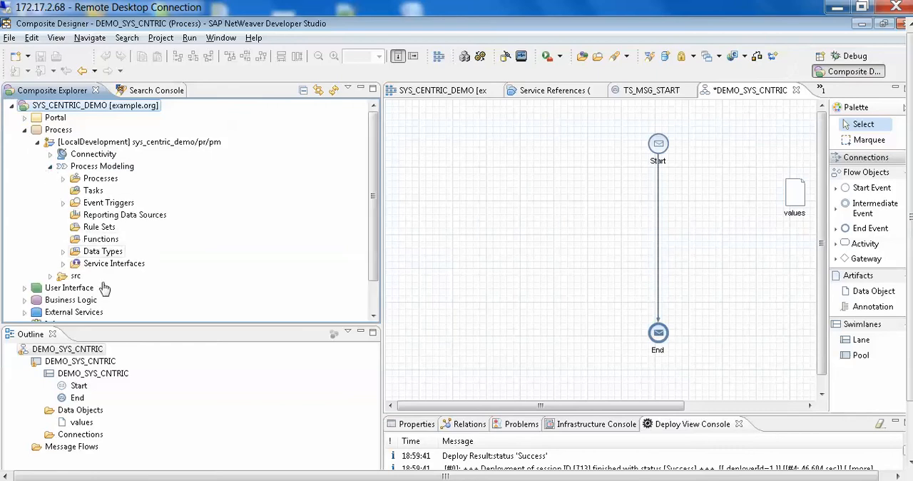
left_click(63, 264)
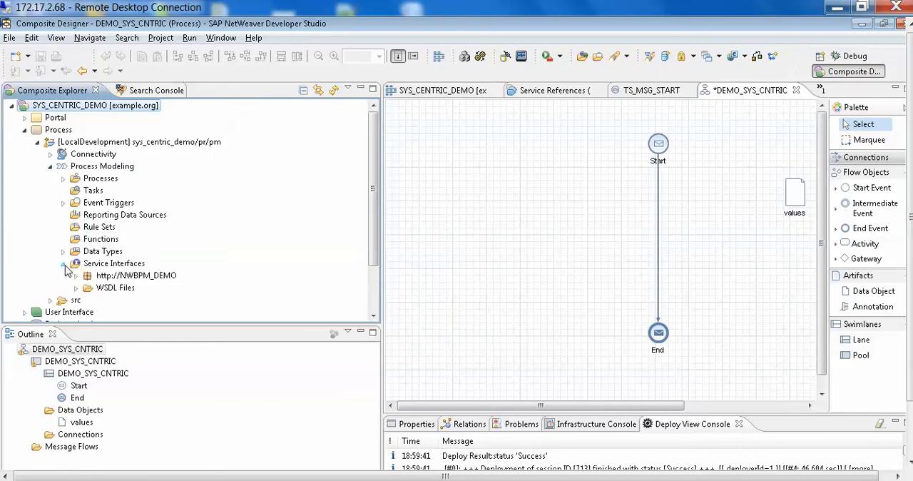
Start a WSDL import into Service Interfaces from the Enterprise Service Repository, logging in with the user name and password.
left_click(112, 266)
right_click(112, 267)
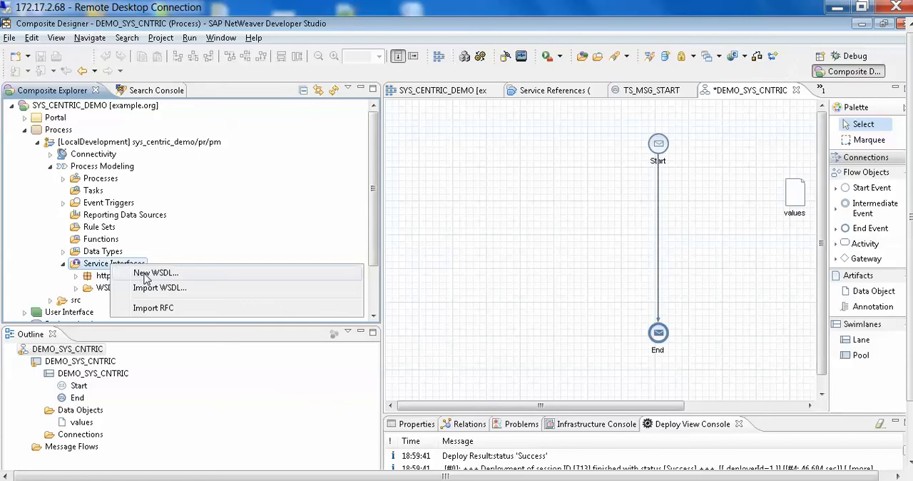
left_click(178, 291)
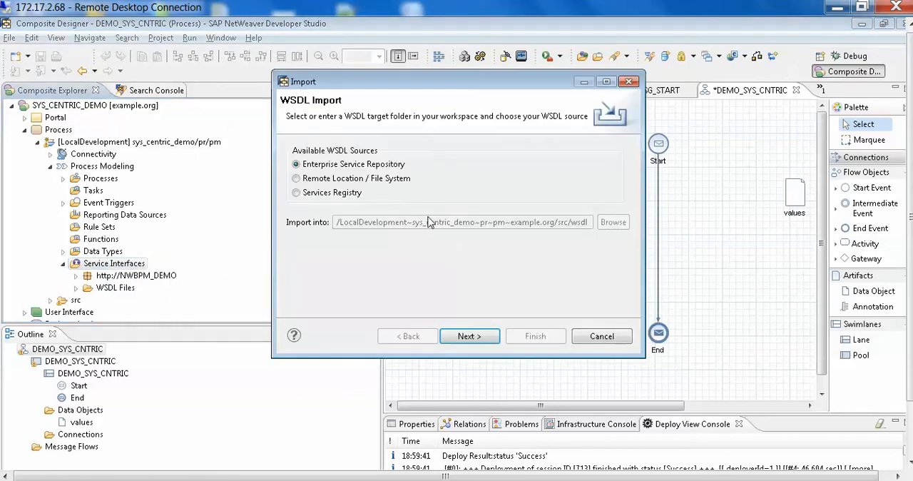
left_click(489, 339)
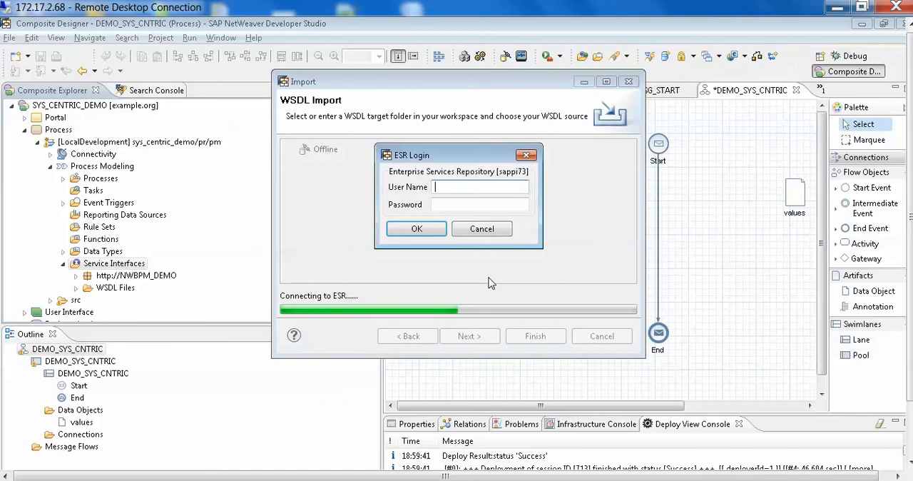
type("Avinash")
key("Tab")
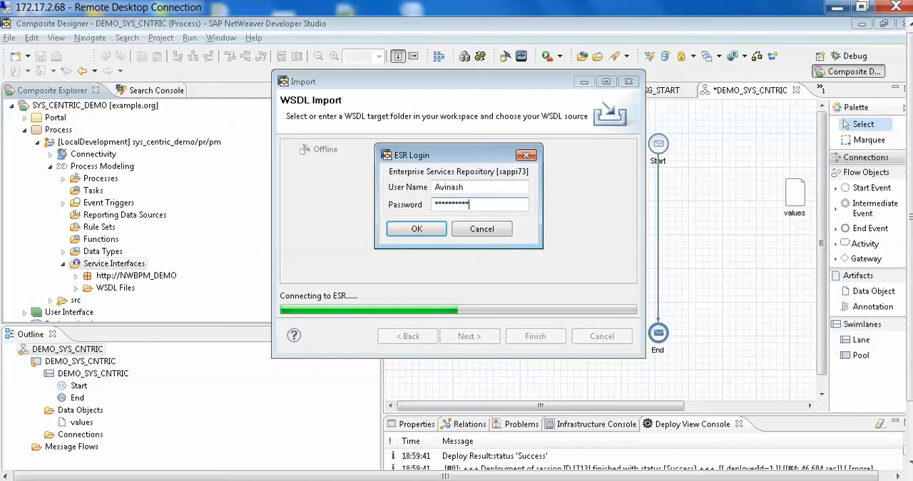
key("Return")
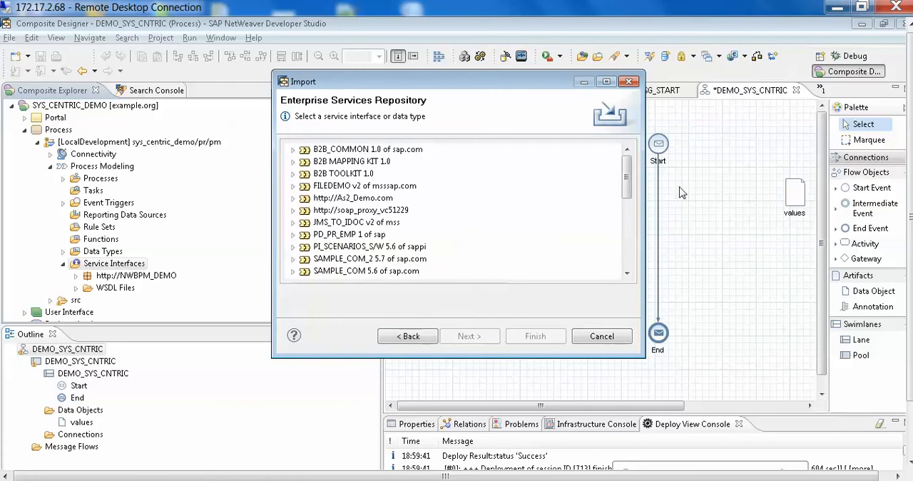
left_click_drag(630, 174, 630, 181)
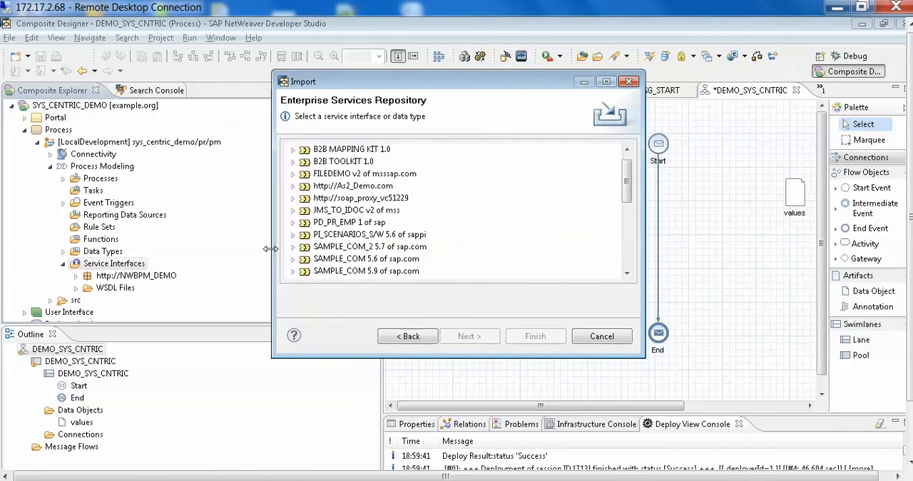
left_click(292, 235)
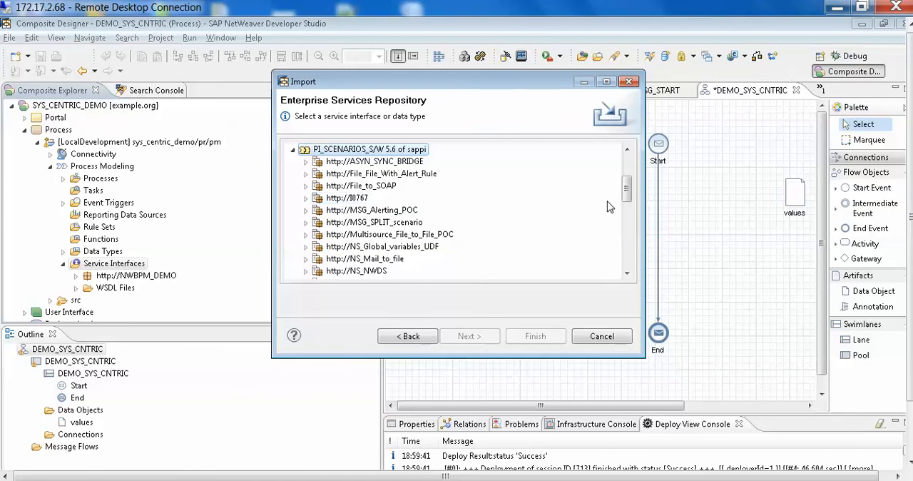
left_click_drag(627, 194, 628, 202)
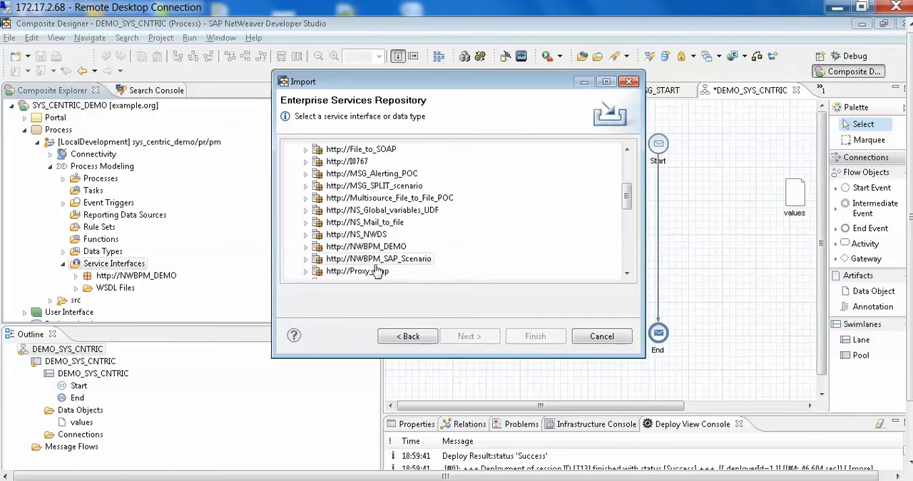
left_click(306, 247)
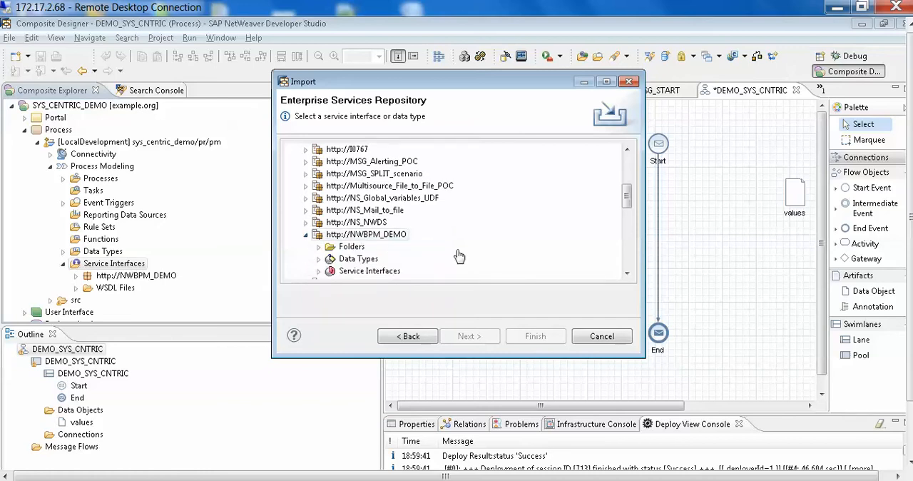
left_click(627, 274)
left_click(627, 274)
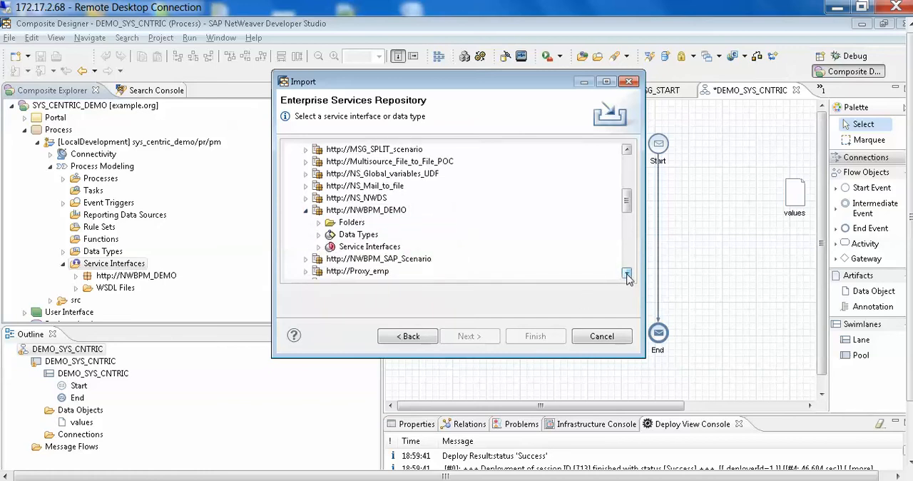
left_click(319, 247)
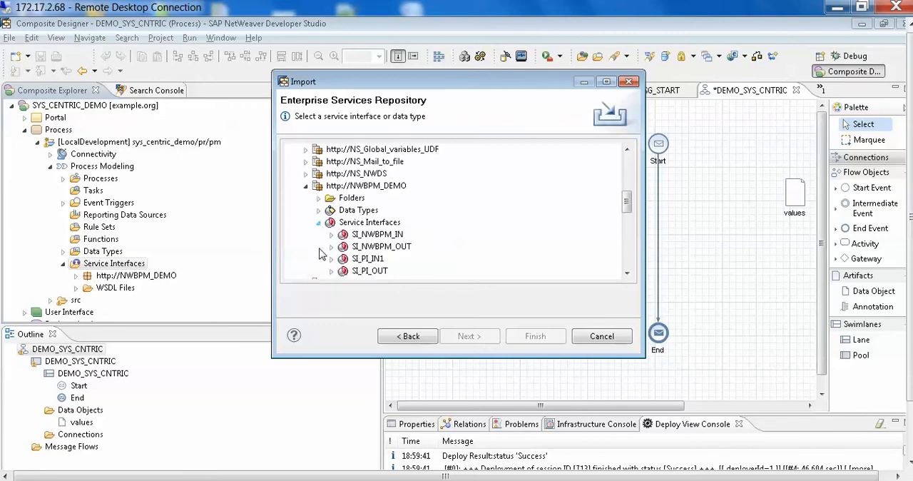
left_click(392, 238)
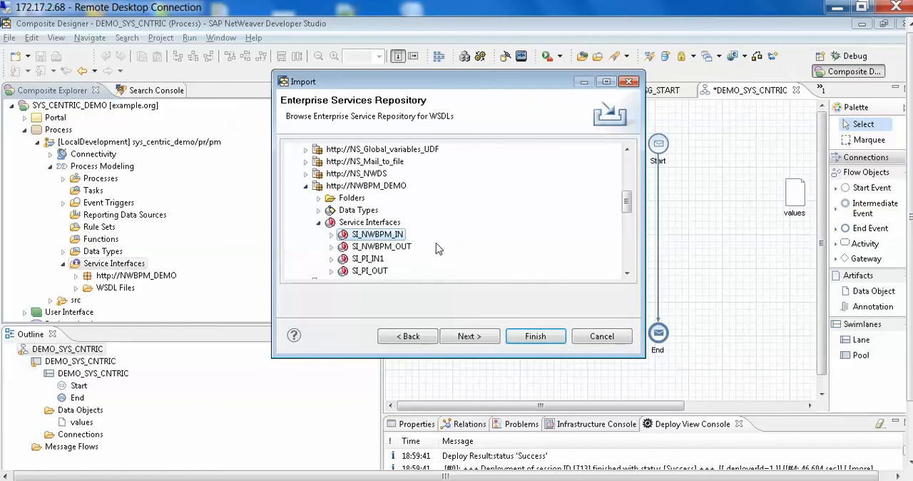
left_click(483, 339)
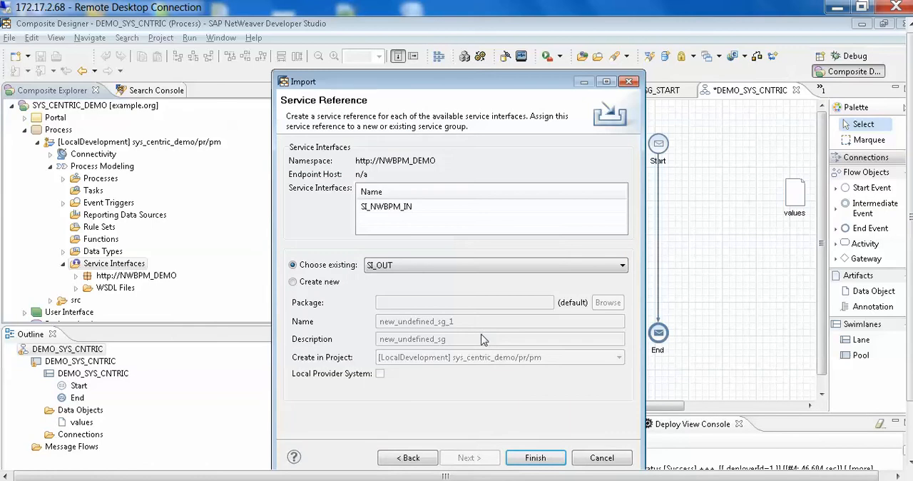
Try assigning SI_NWBPM_IN to a new service group named dummy, and cancel the import.
left_click(490, 270)
left_click(490, 274)
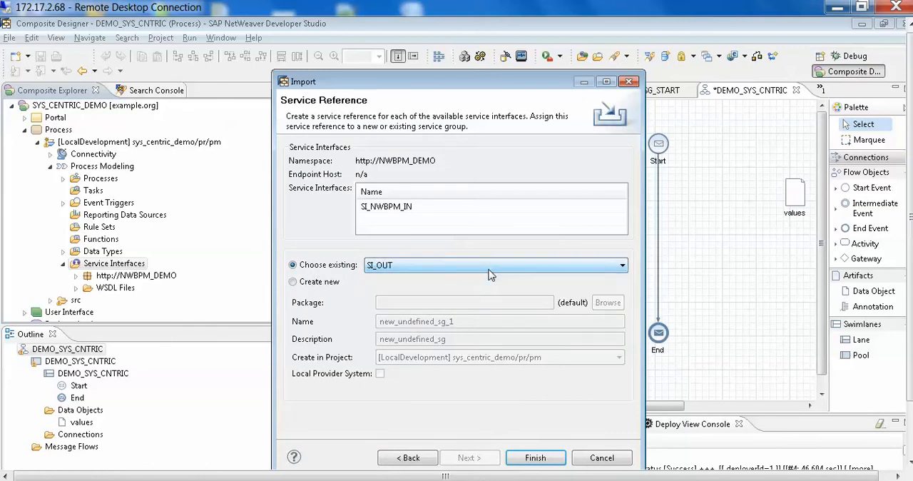
left_click(293, 283)
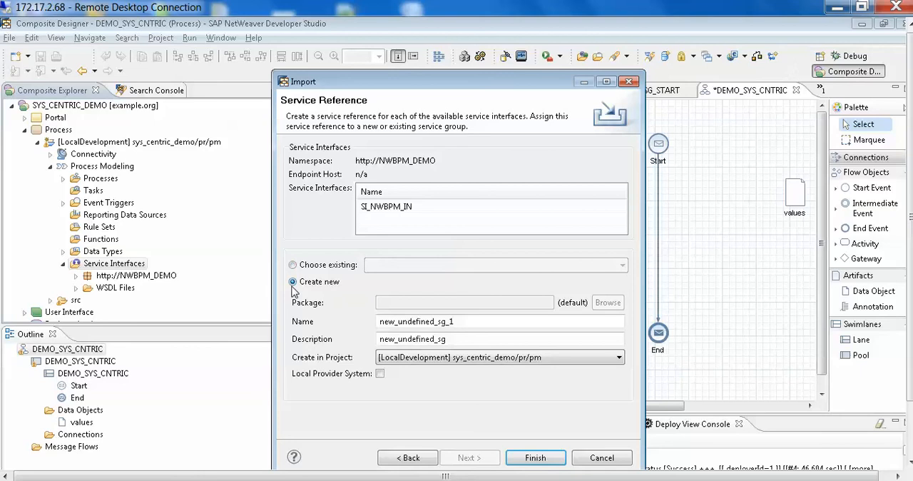
left_click(524, 324)
left_click_drag(525, 323, 355, 302)
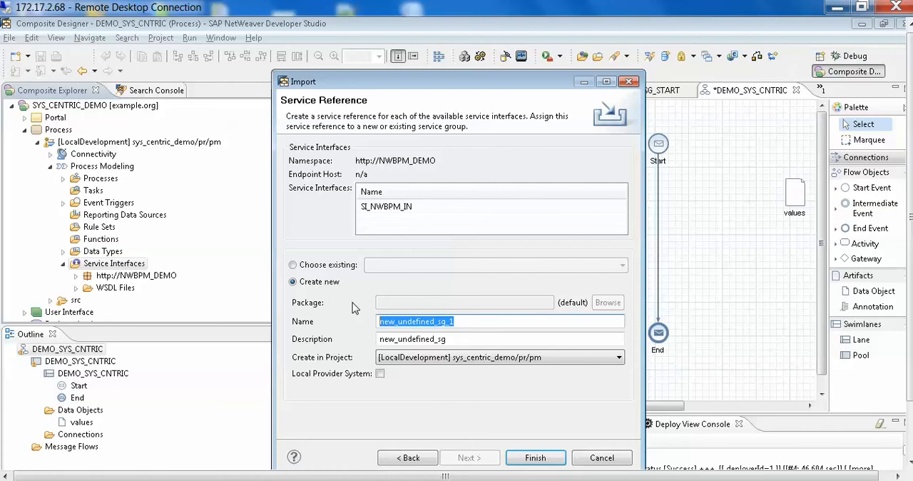
key("BackSpace")
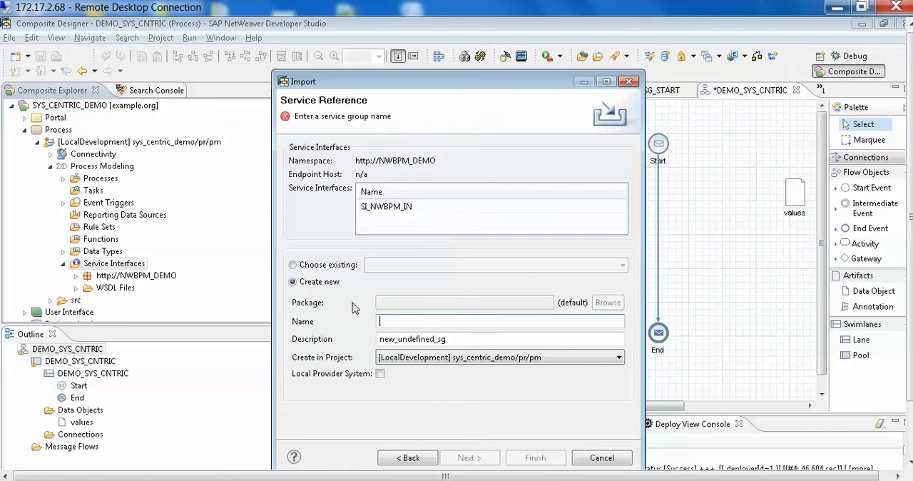
type("dummy")
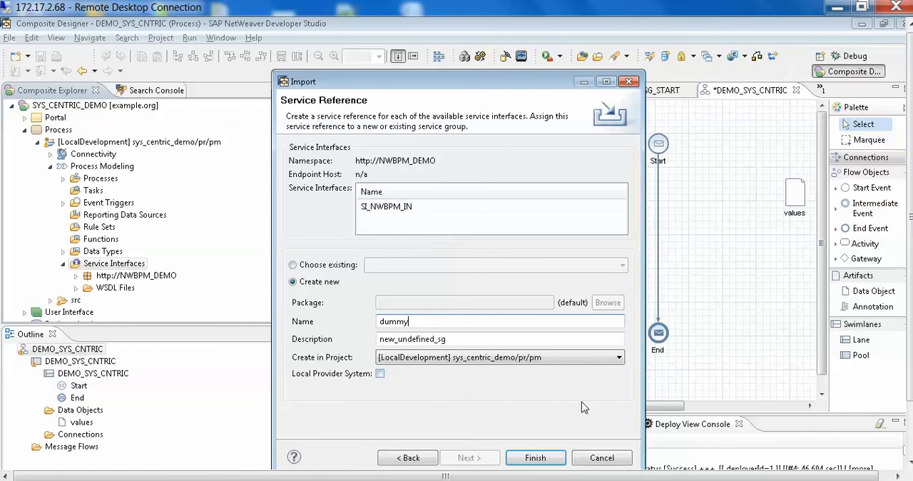
left_click(618, 461)
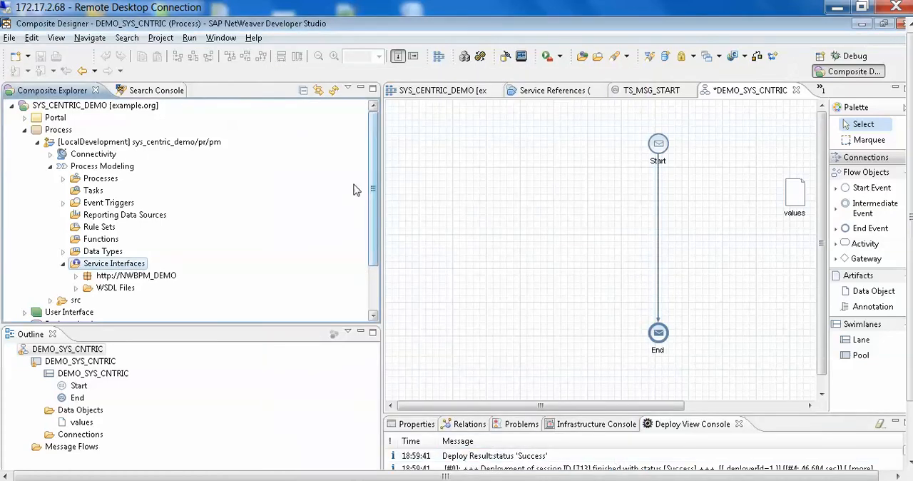
right_click(135, 268)
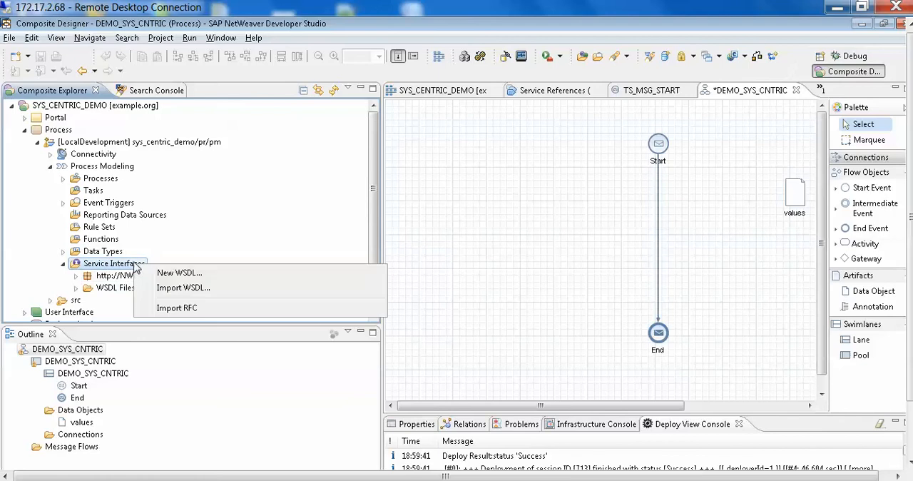
left_click(76, 276)
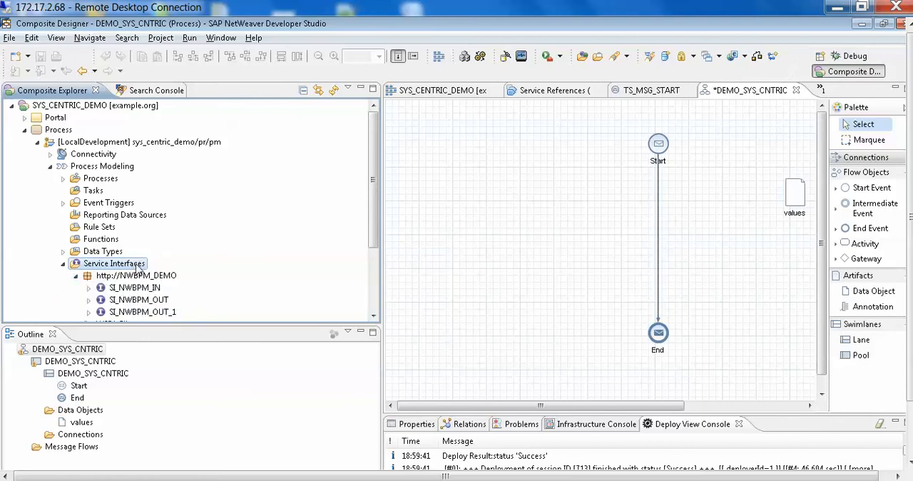
right_click(138, 267)
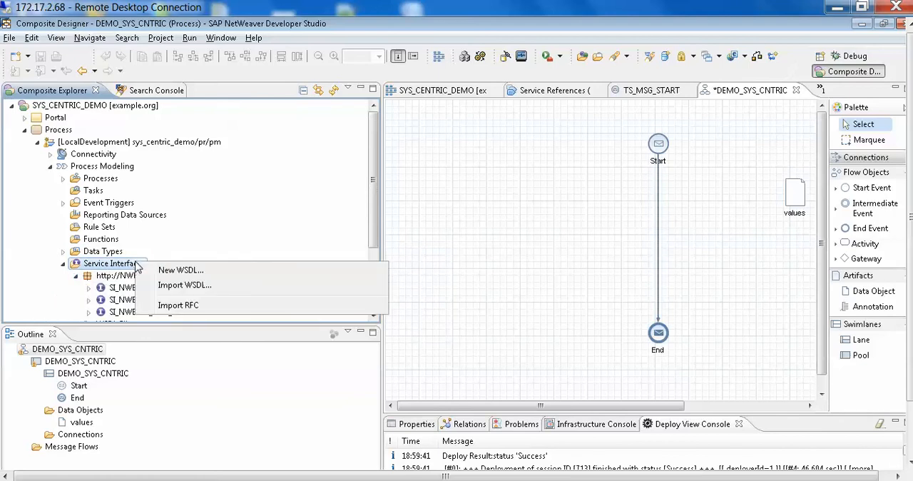
left_click(200, 286)
left_click(469, 336)
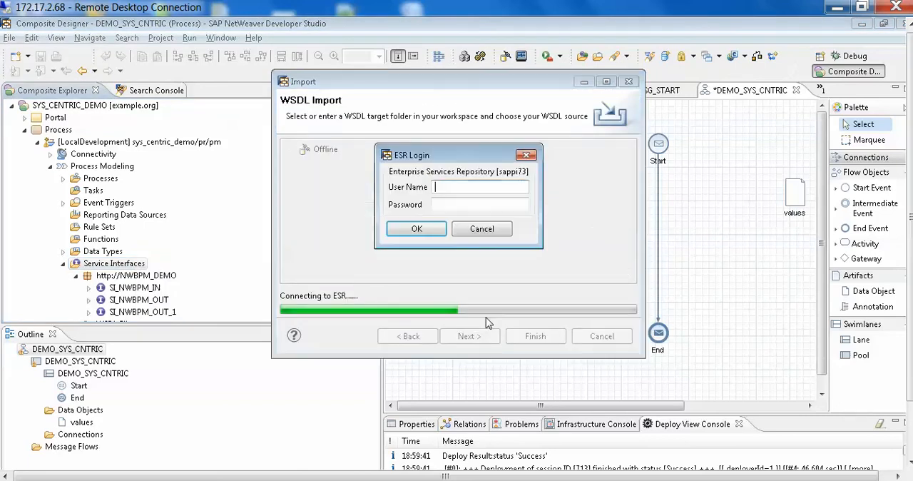
type("Avinash")
key("Tab")
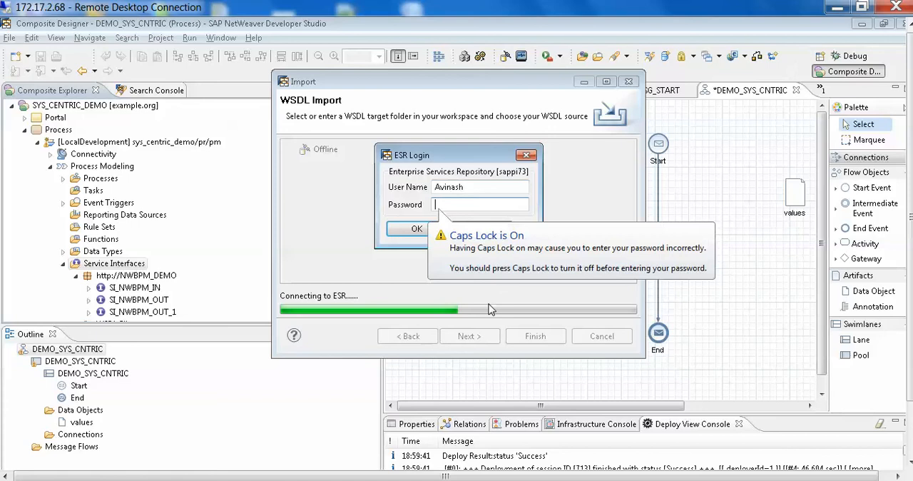
key("Caps_Lock")
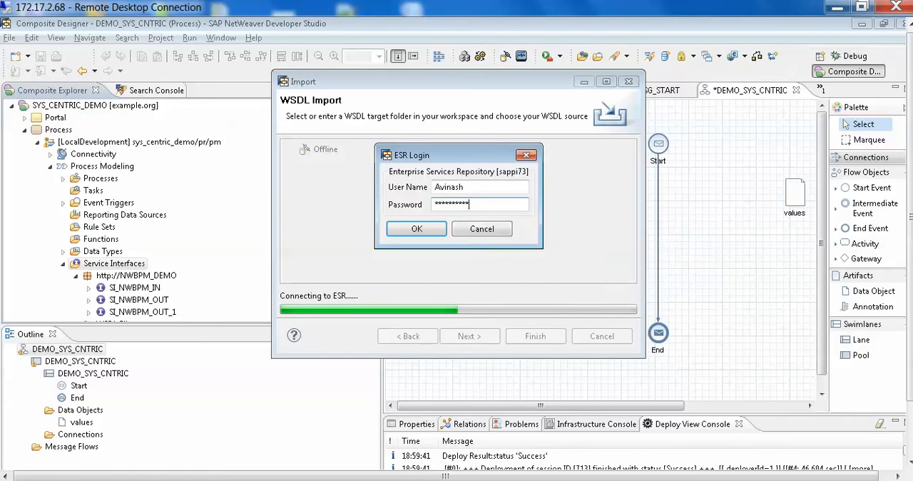
key("Return")
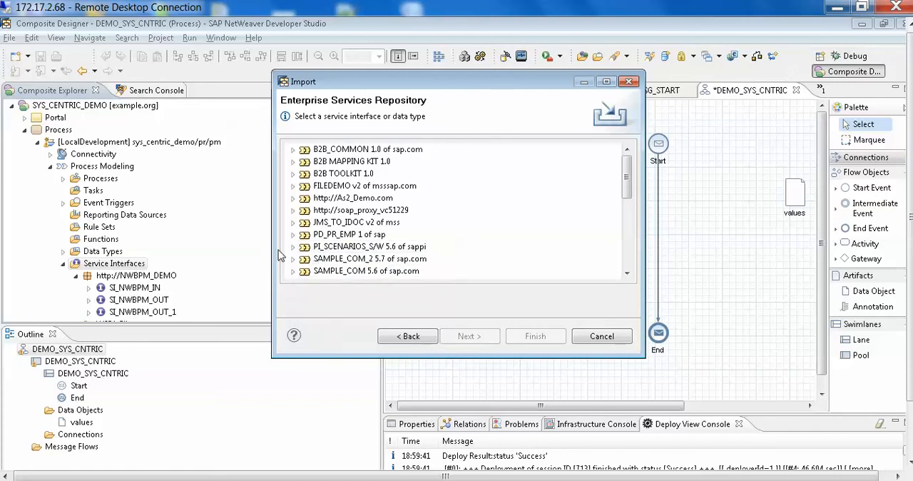
left_click(292, 247)
scroll(298, 252, "down", 1)
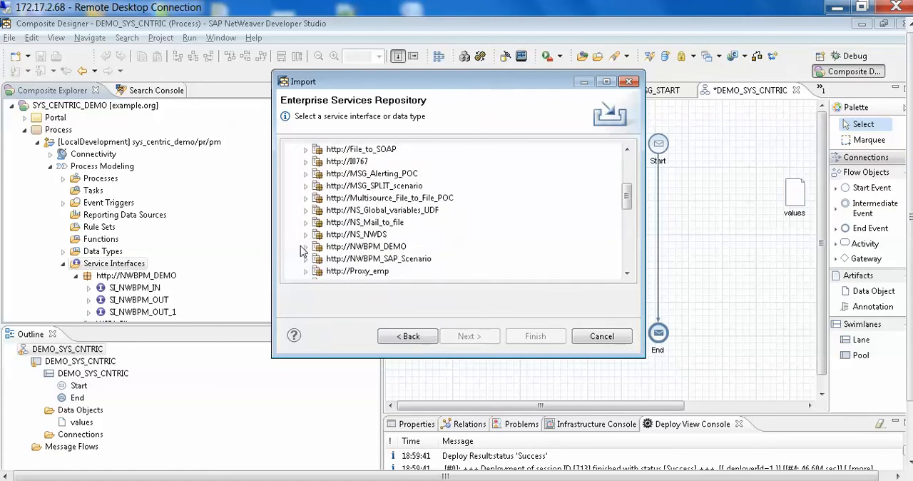
left_click(306, 247)
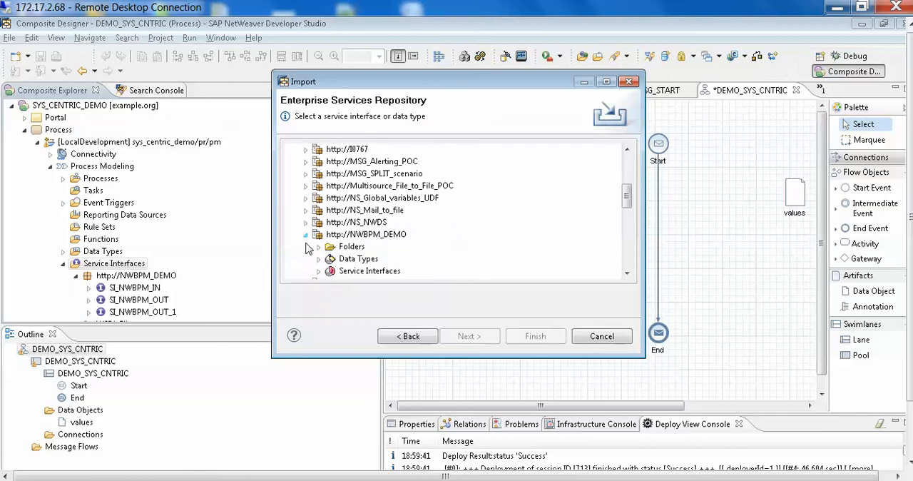
scroll(306, 246, "down", 1)
left_click(318, 234)
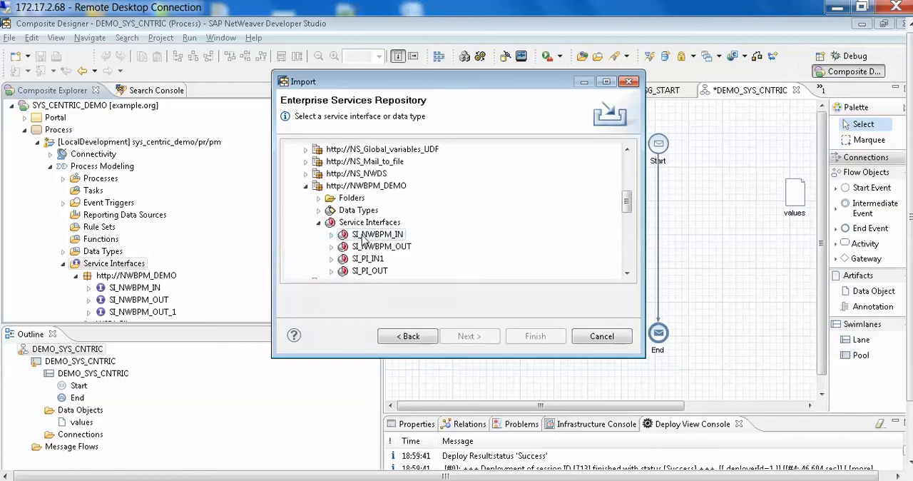
left_click(486, 336)
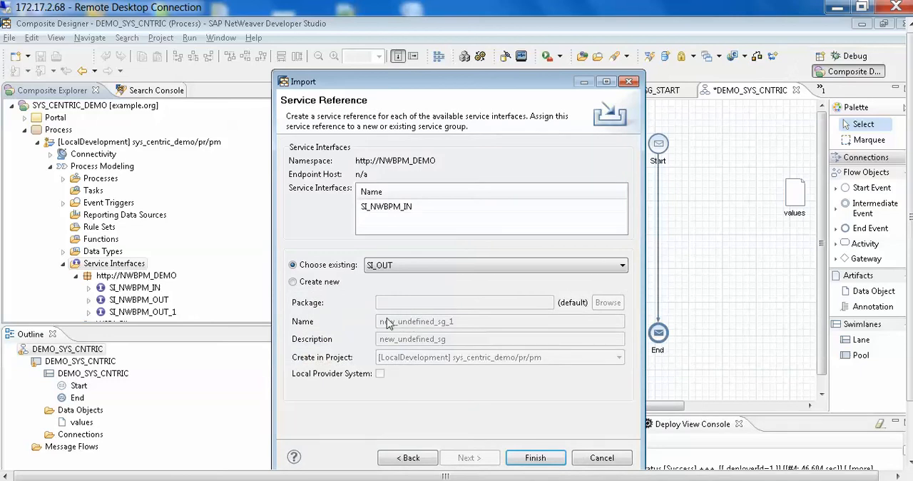
Assign SI_NWBPM_IN to a new service group named Dummy1 and complete the import, replacing the existing files.
left_click(294, 282)
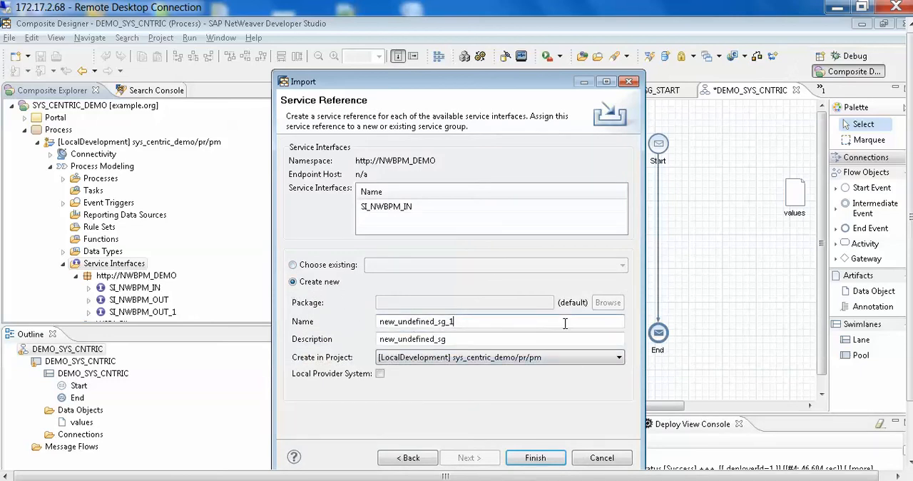
left_click_drag(457, 322, 323, 308)
type("Dummy1")
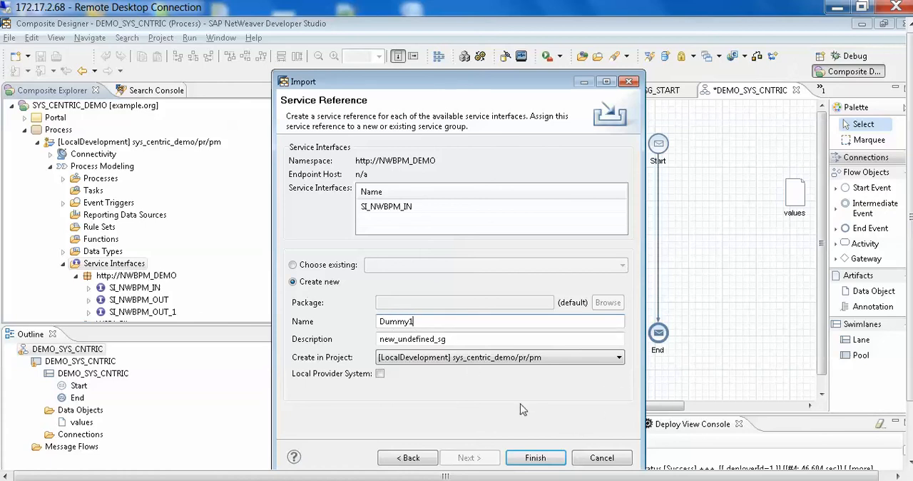
left_click(540, 463)
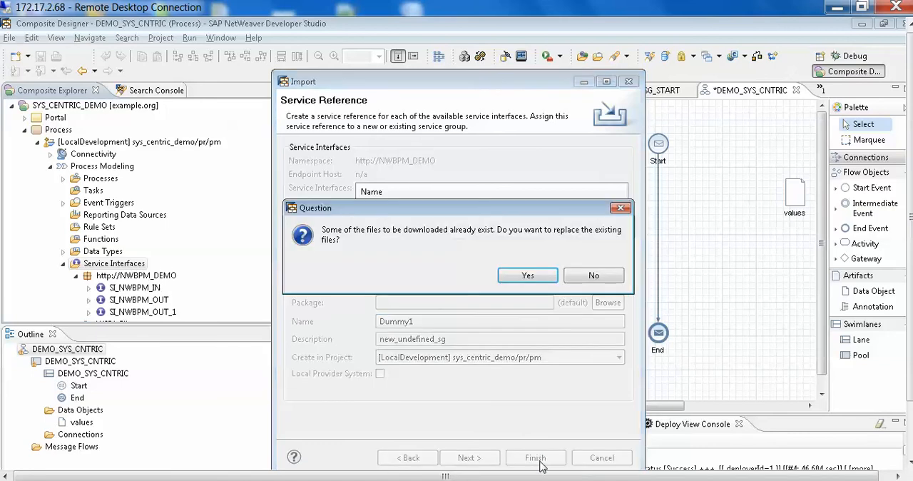
left_click(525, 274)
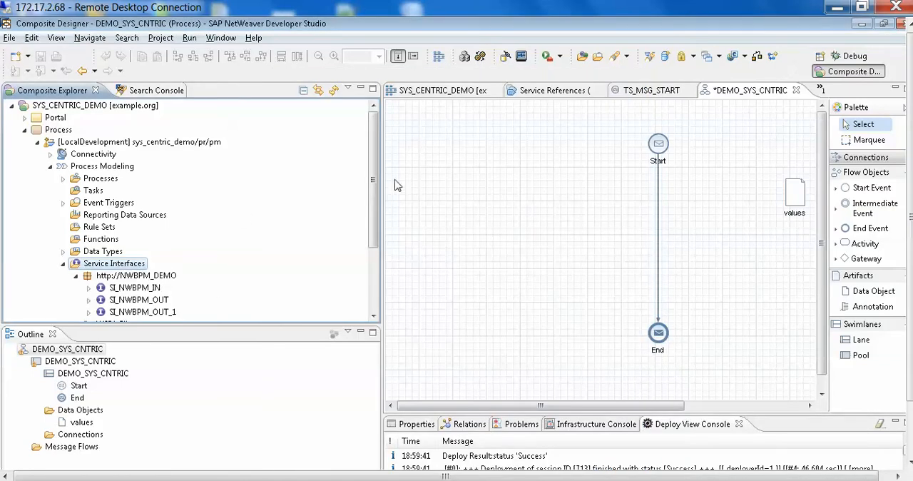
Add a data object based on data type DT_Demo to the diagram, opposite values across the flow, and name it Input_Values.
left_click_drag(375, 135, 372, 166)
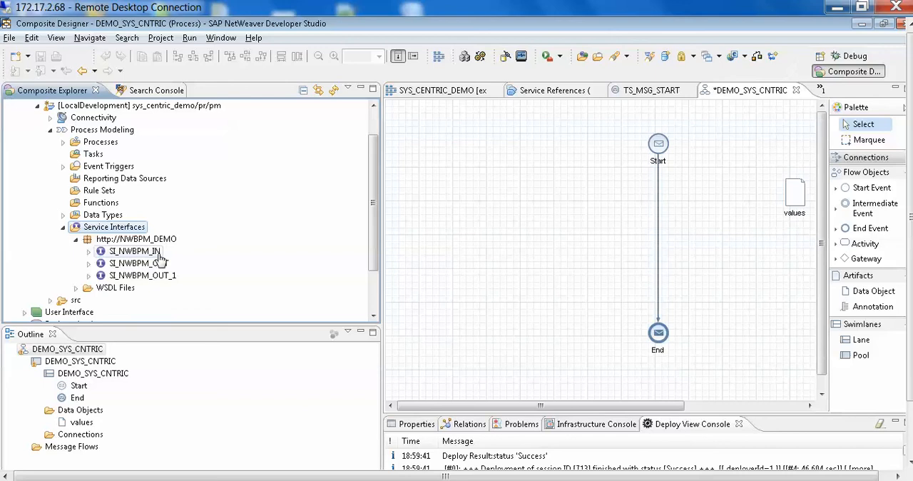
left_click(151, 265)
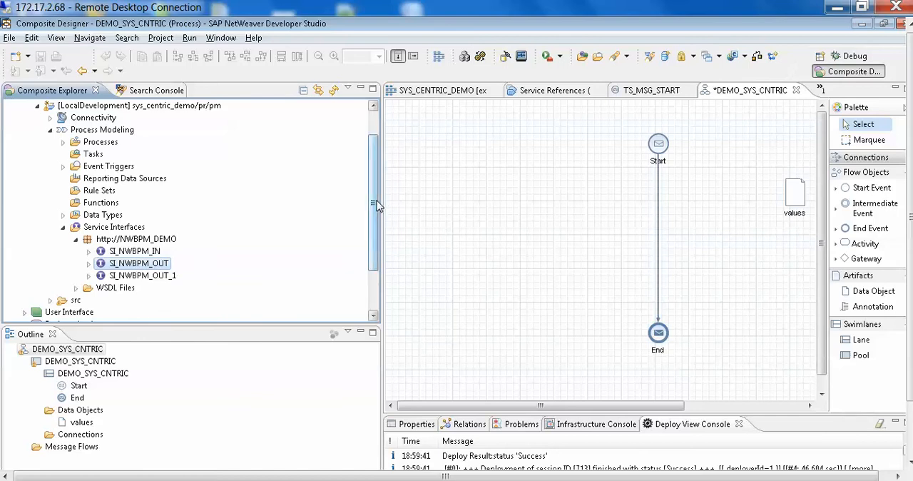
left_click(62, 215)
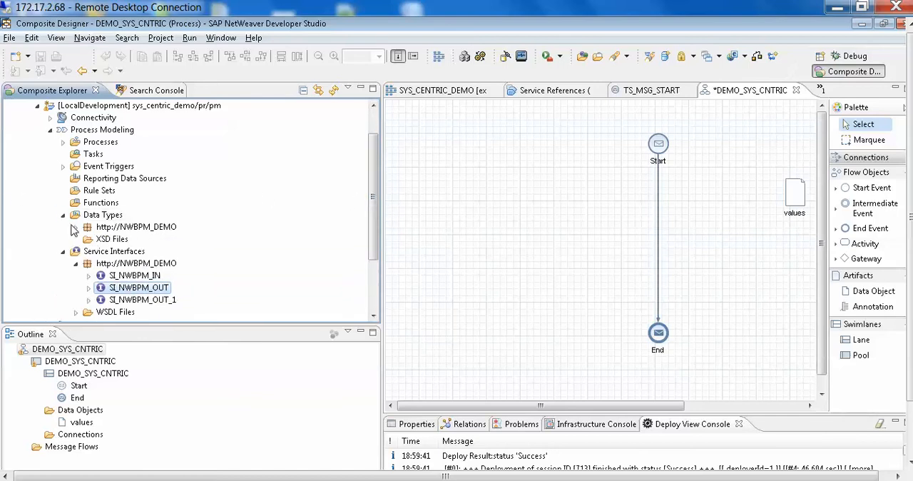
left_click(76, 227)
left_click_drag(135, 246, 516, 171)
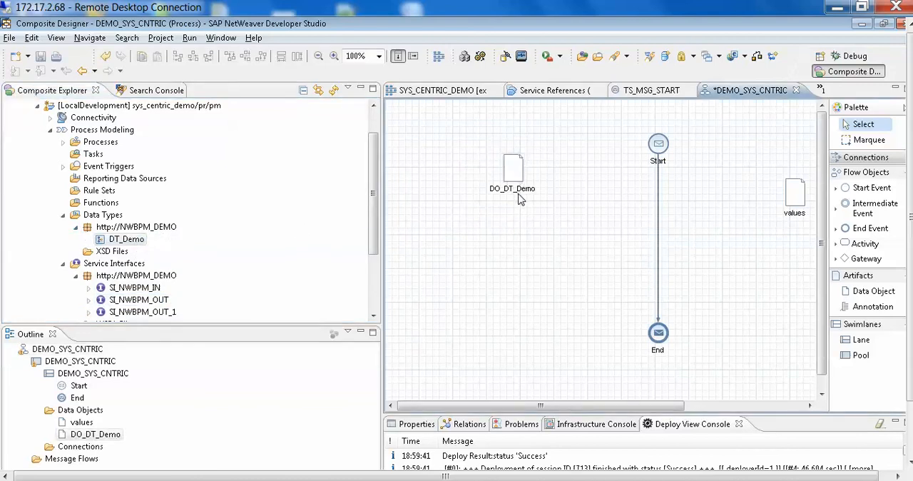
key("BackSpace")
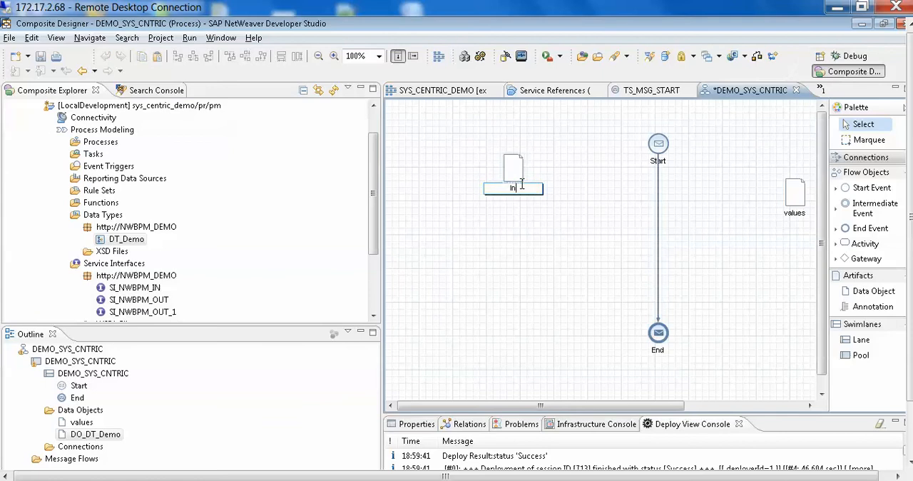
type("Input_Values")
left_click(605, 181)
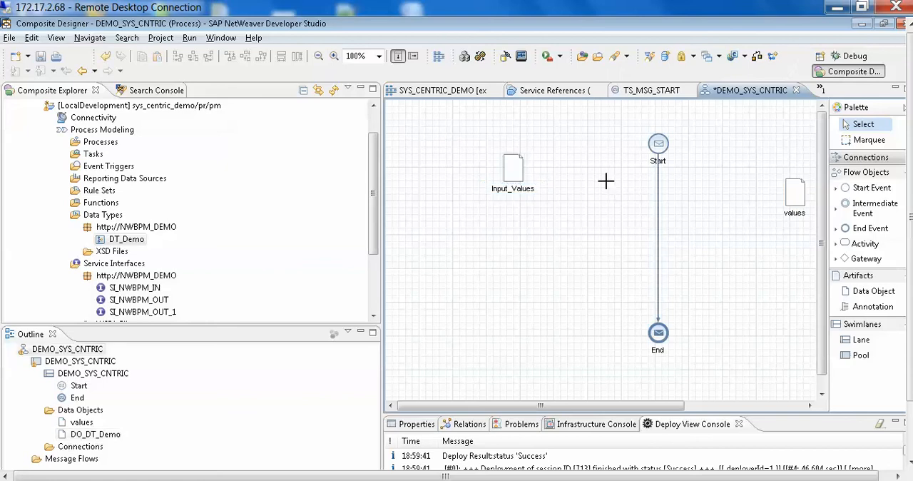
Delete the connection between Start and End, and move both events and the values data object closer to Input_Values.
left_click(659, 194)
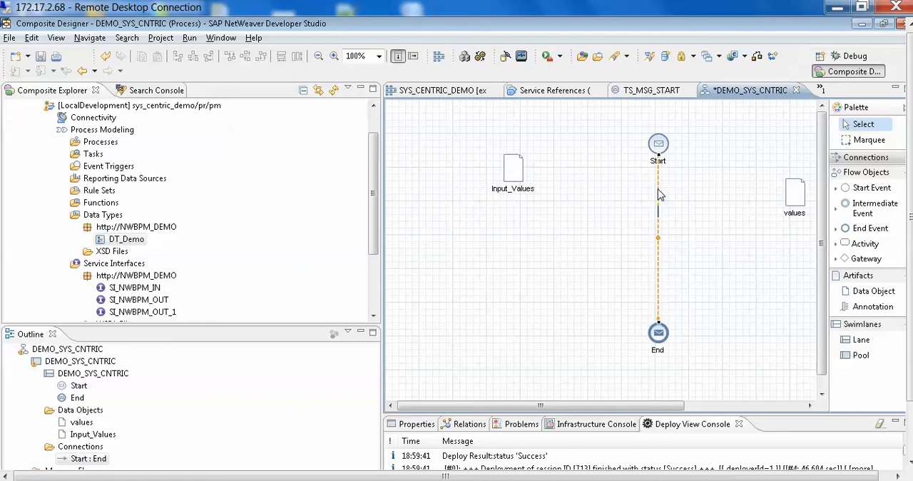
key("Delete")
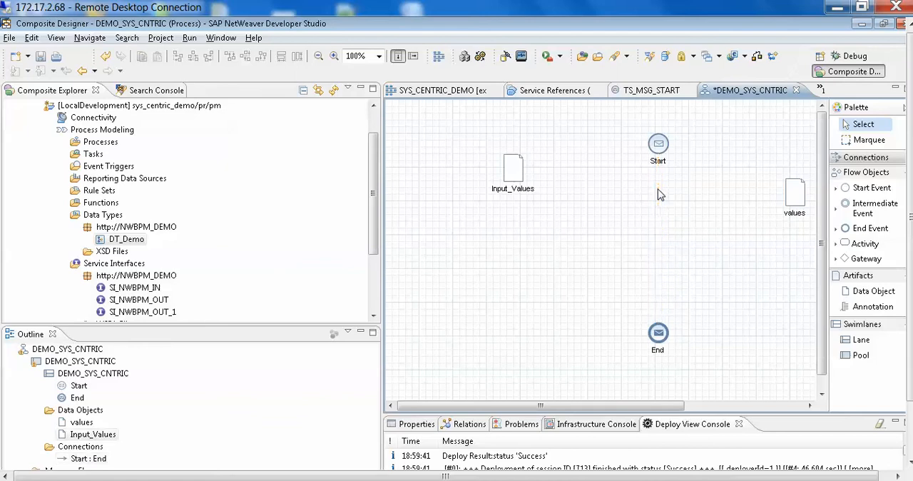
mouse_move(662, 148)
left_click_drag(662, 148, 608, 147)
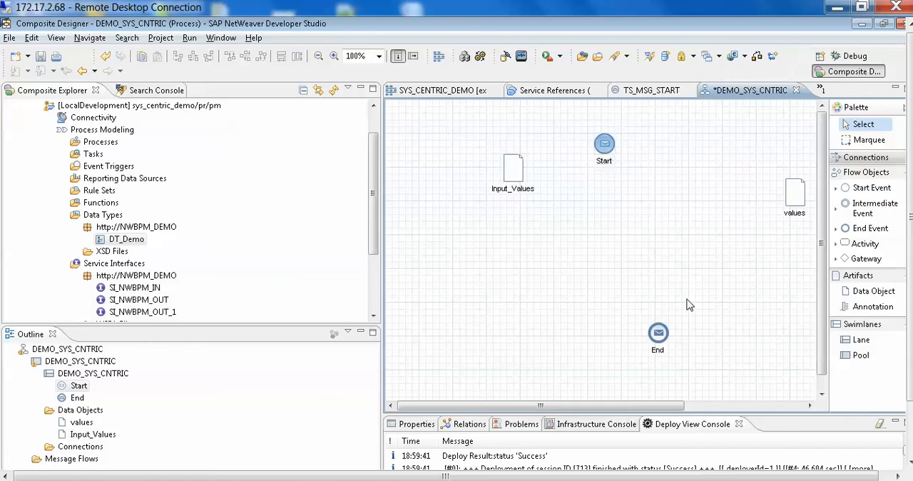
left_click_drag(657, 332, 609, 339)
mouse_move(797, 189)
left_click_drag(797, 189, 693, 165)
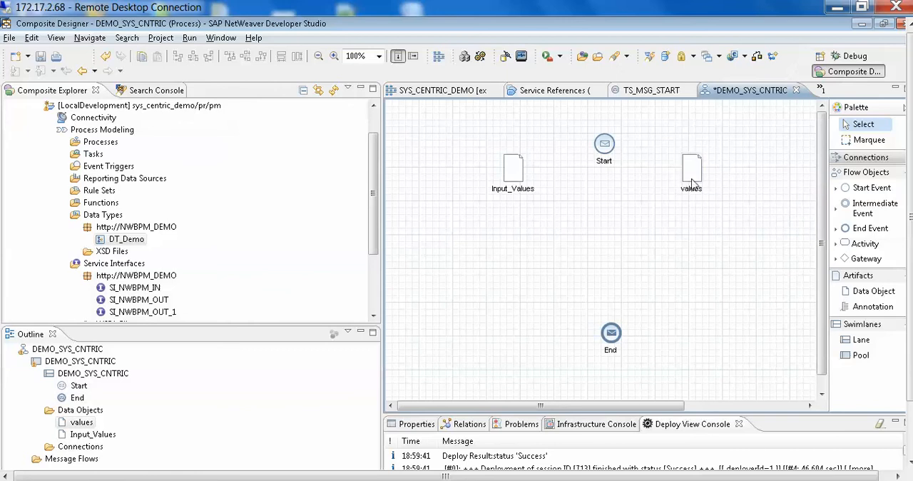
Enlarge the diagram and properties areas, and begin creating a new message trigger for the Start event.
left_click(602, 152)
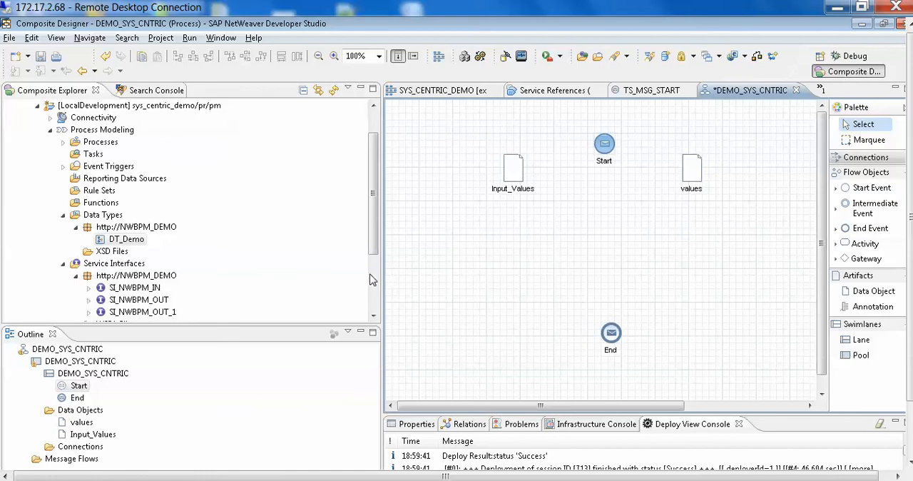
left_click_drag(379, 271, 182, 266)
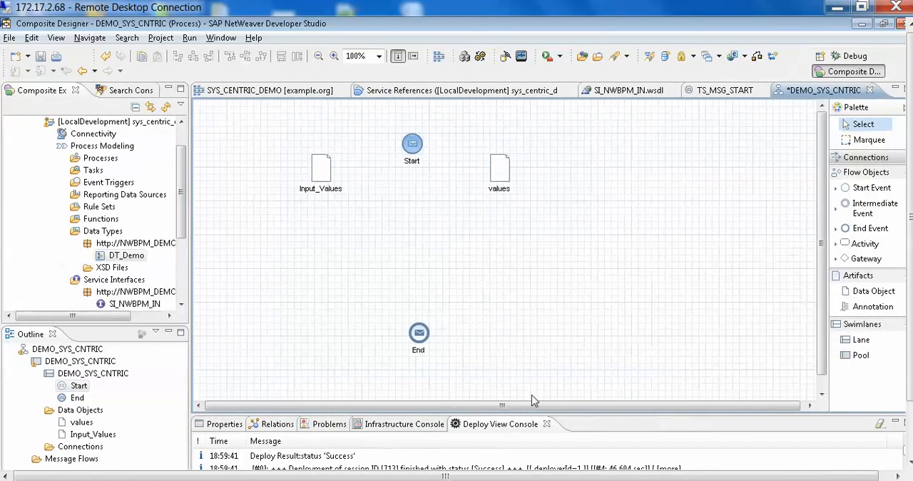
left_click(594, 422)
left_click_drag(605, 414, 636, 298)
left_click(420, 148)
left_click(417, 152)
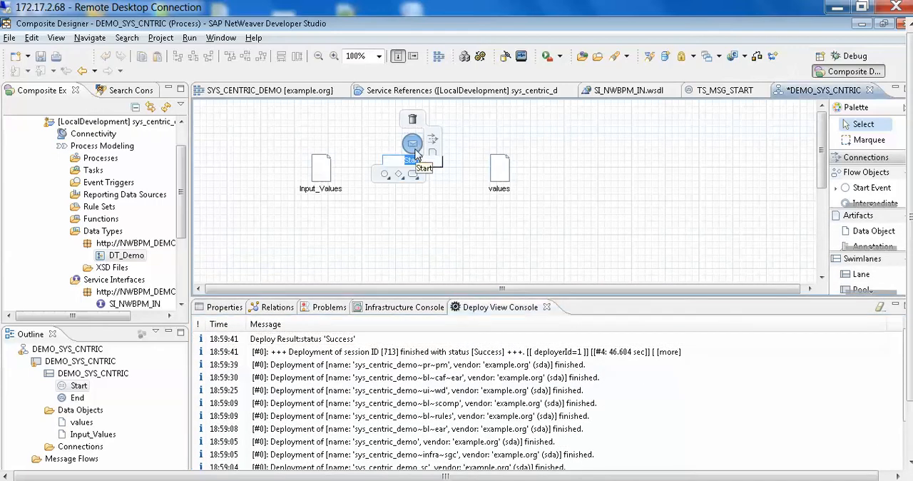
left_click(225, 307)
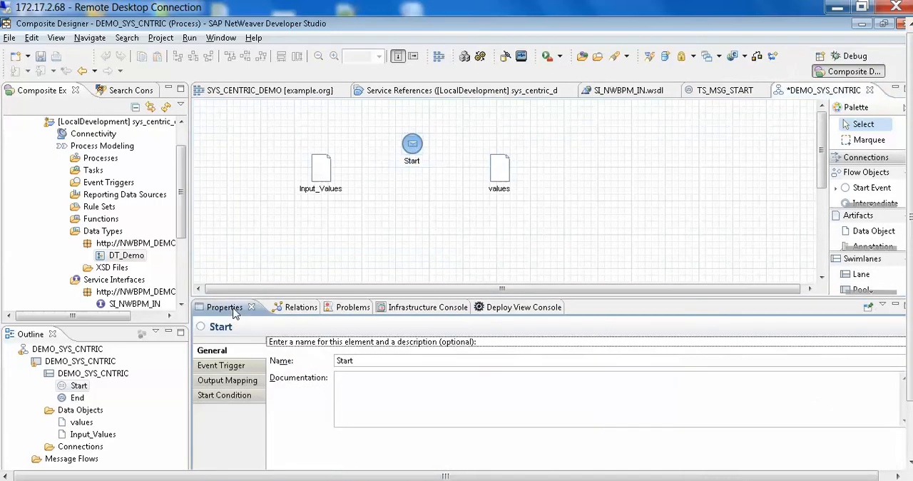
left_click(209, 369)
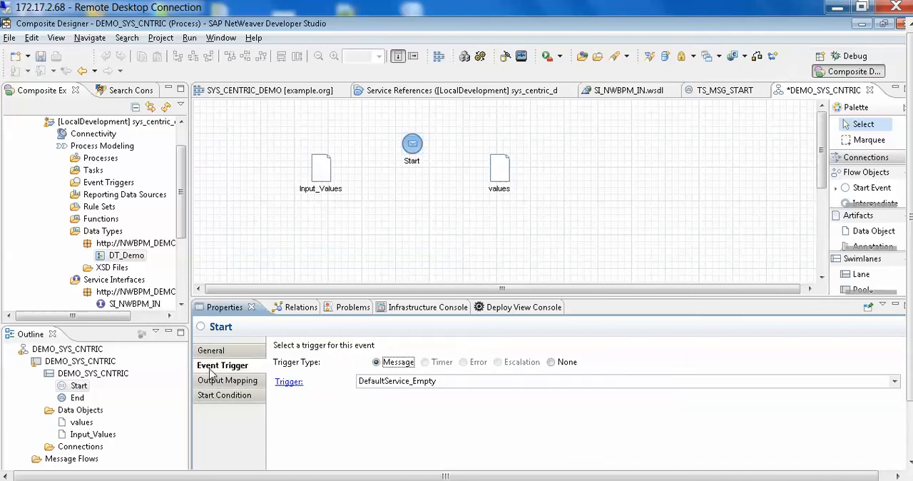
left_click(895, 383)
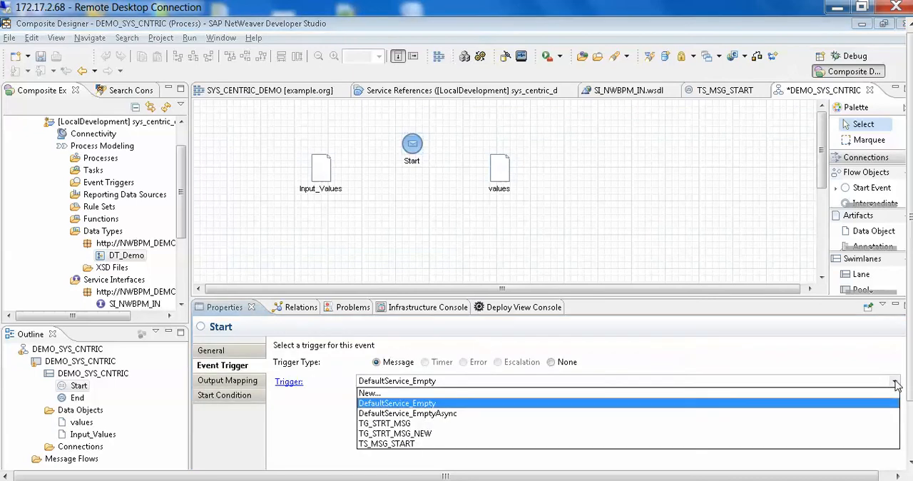
left_click(367, 393)
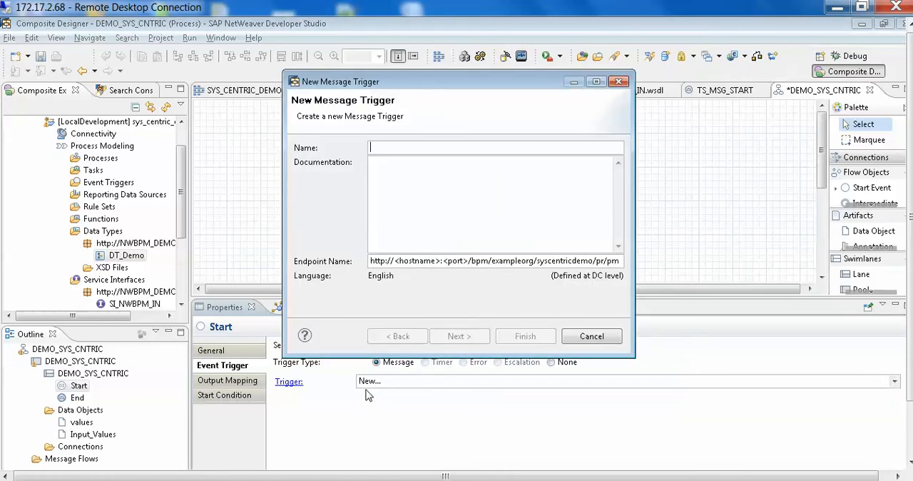
type("Test_Demo")
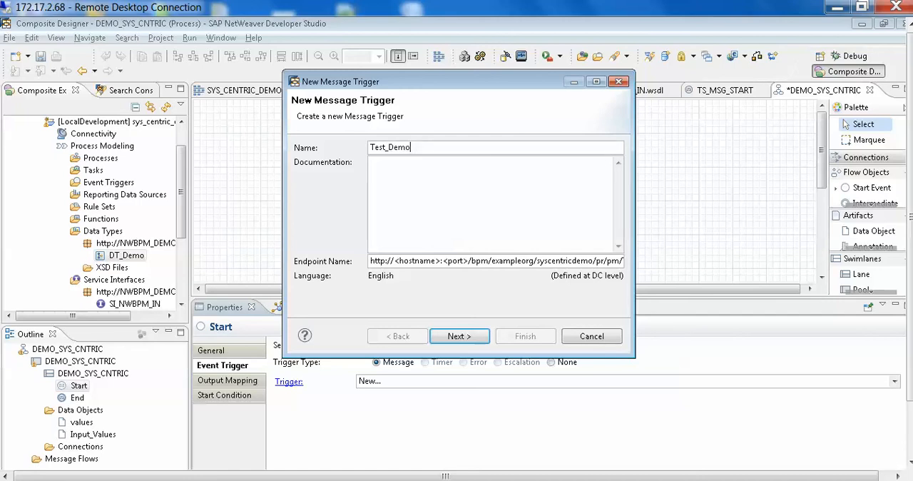
type("_")
key("BackSpace")
key("BackSpace")
key("BackSpace")
key("BackSpace")
key("BackSpace")
key("BackSpace")
key("BackSpace")
key("BackSpace")
key("BackSpace")
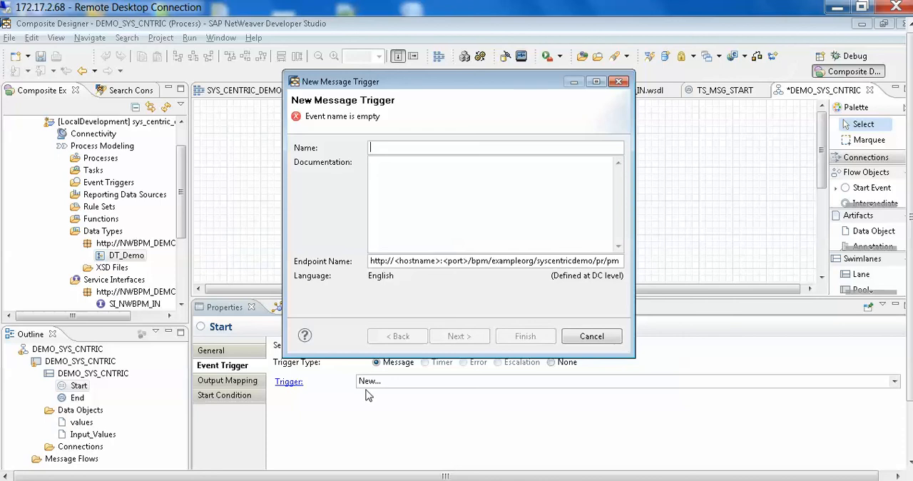
Name the message trigger SND_MSG, base it on service SI_NWBPM_IN with its SI_NWBPM_IN operation, and finish creating it.
type("SND_MSG")
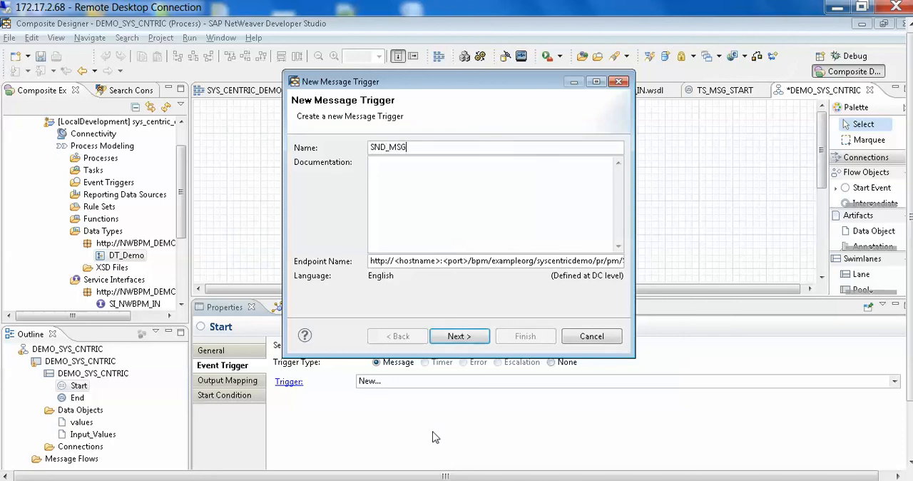
left_click(451, 338)
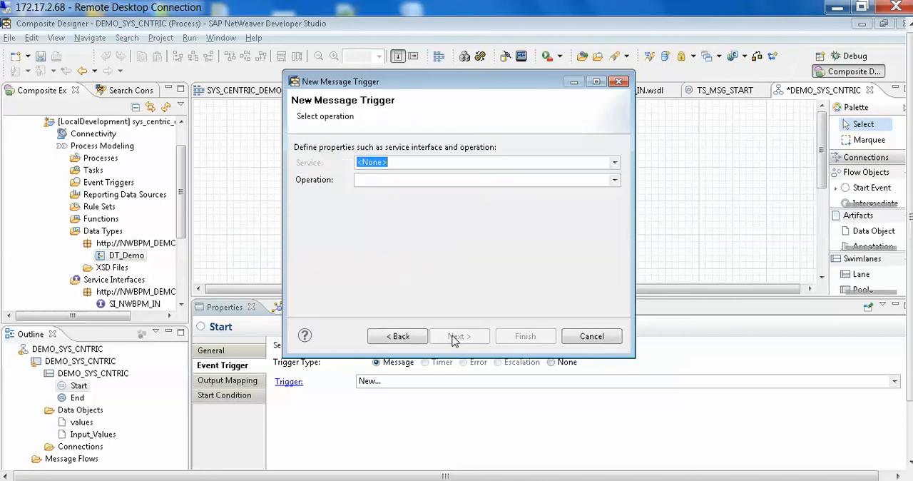
left_click(615, 163)
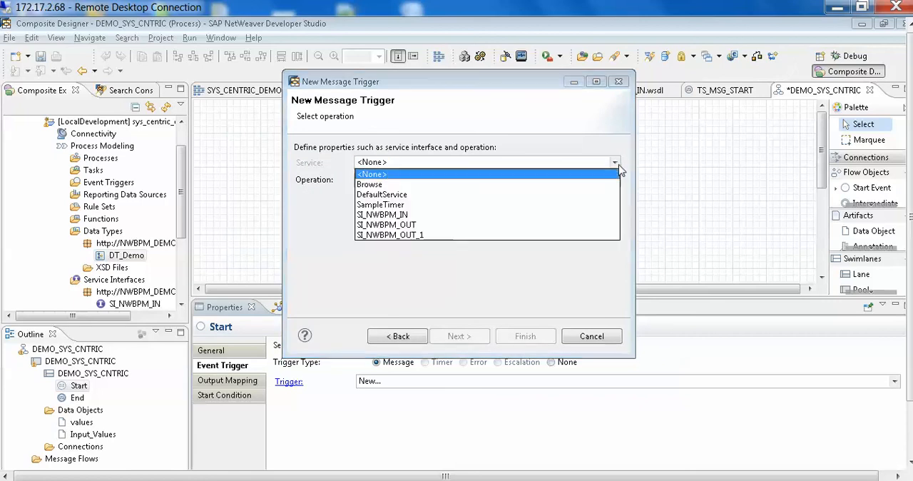
left_click(370, 216)
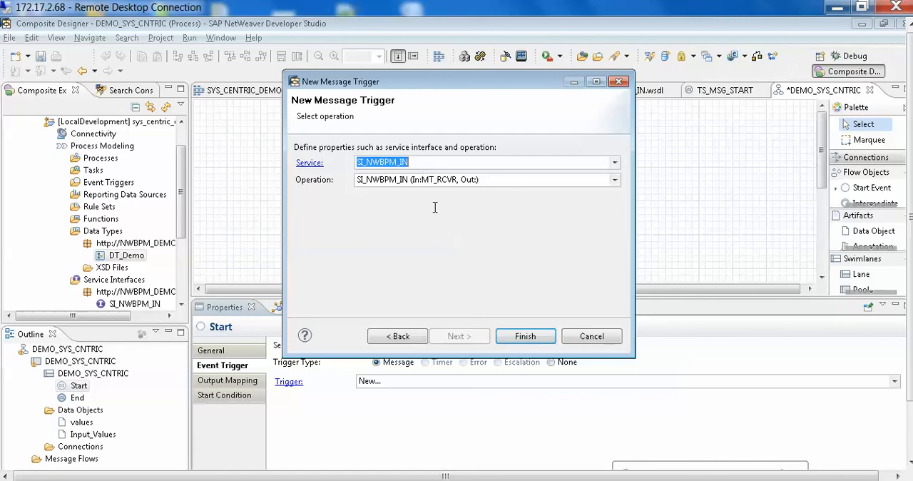
left_click(526, 336)
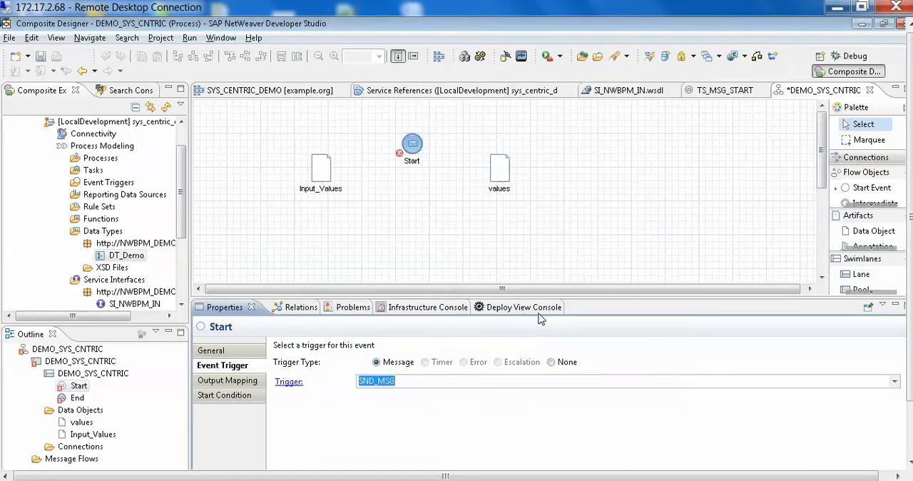
In the Start event's output mapping, map Values of MT_RCVR to Values of Input_Values and display the mapping's field assignments.
left_click(217, 382)
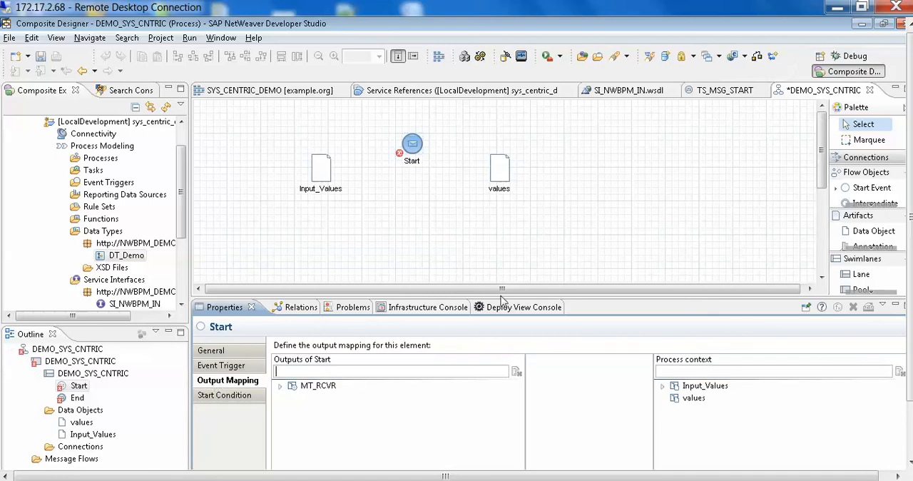
left_click_drag(502, 292, 508, 256)
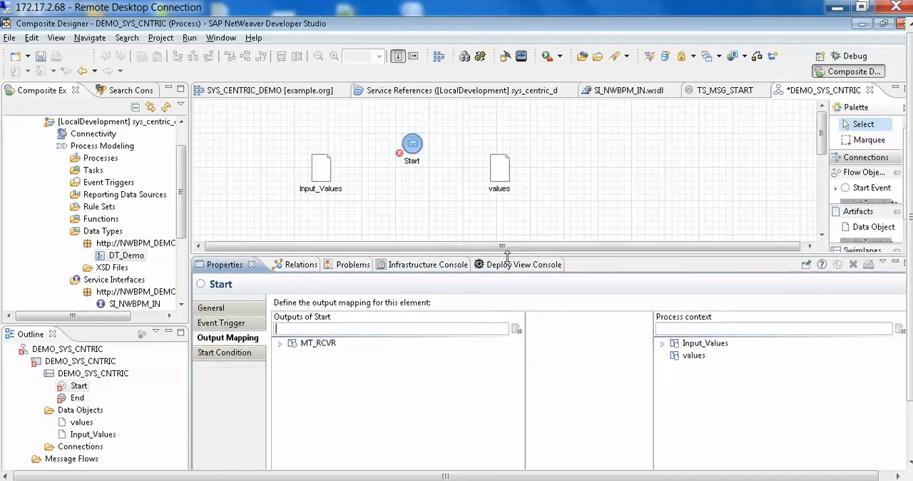
left_click(280, 343)
left_click(293, 356)
double_click(674, 343)
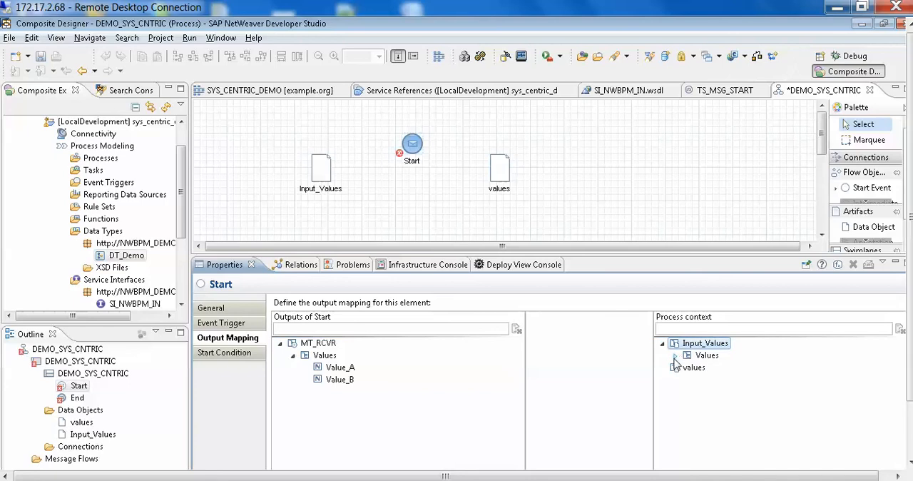
left_click(676, 355)
left_click_drag(327, 356, 720, 363)
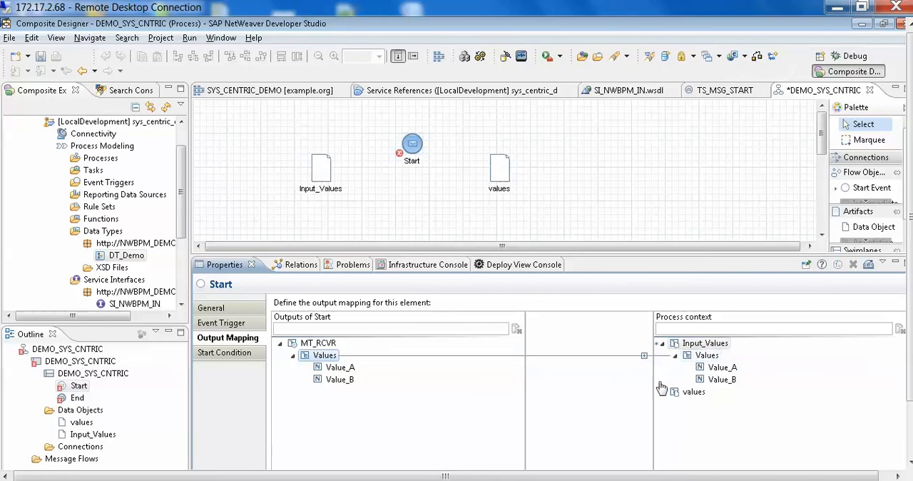
left_click(645, 358)
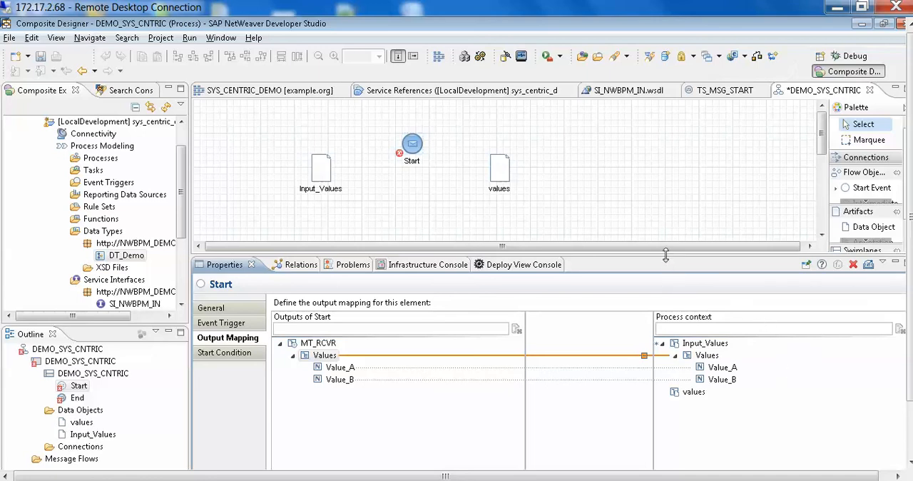
Add an automated activity to the diagram as the successor of the Start event.
left_click_drag(666, 254, 662, 283)
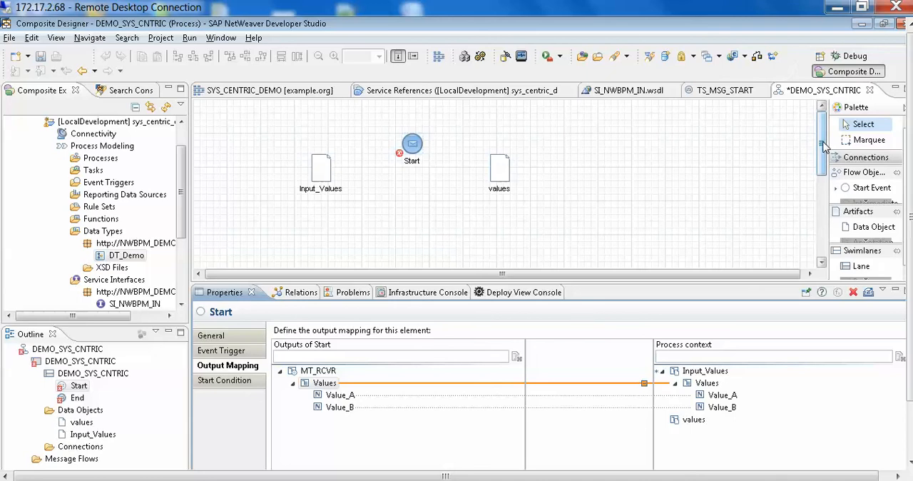
left_click_drag(823, 145, 820, 158)
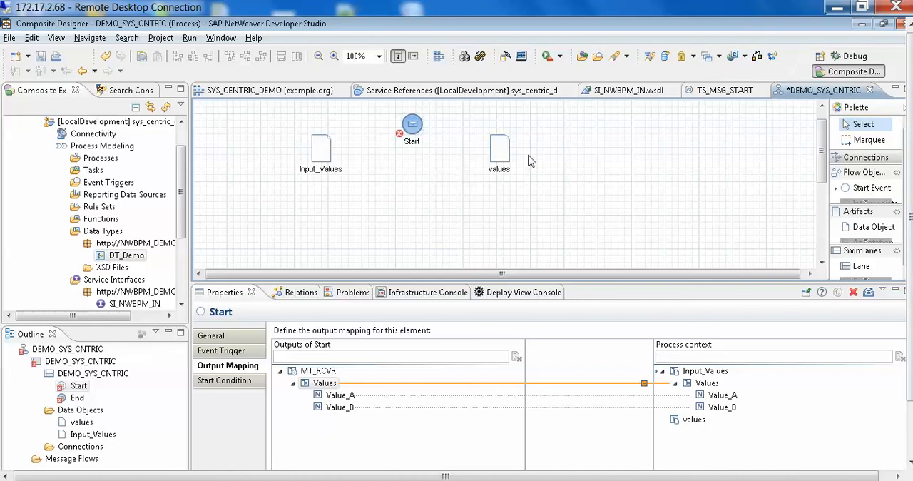
mouse_move(421, 136)
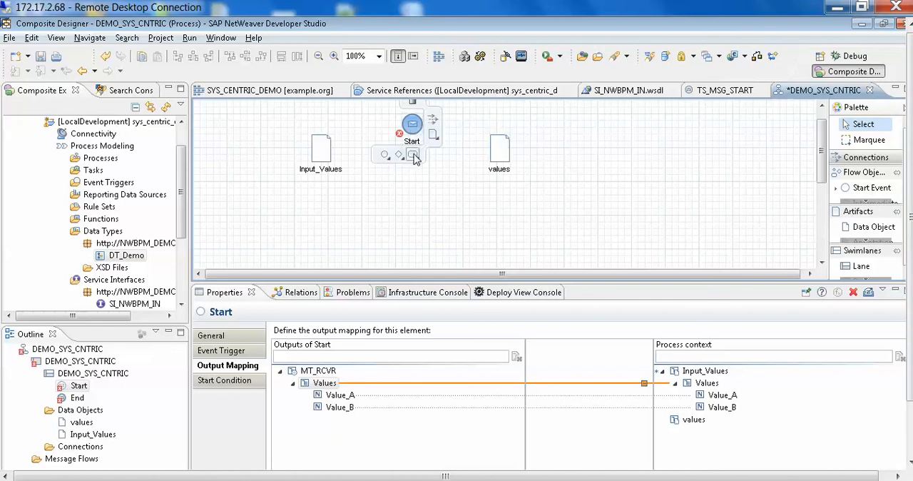
left_click(414, 155)
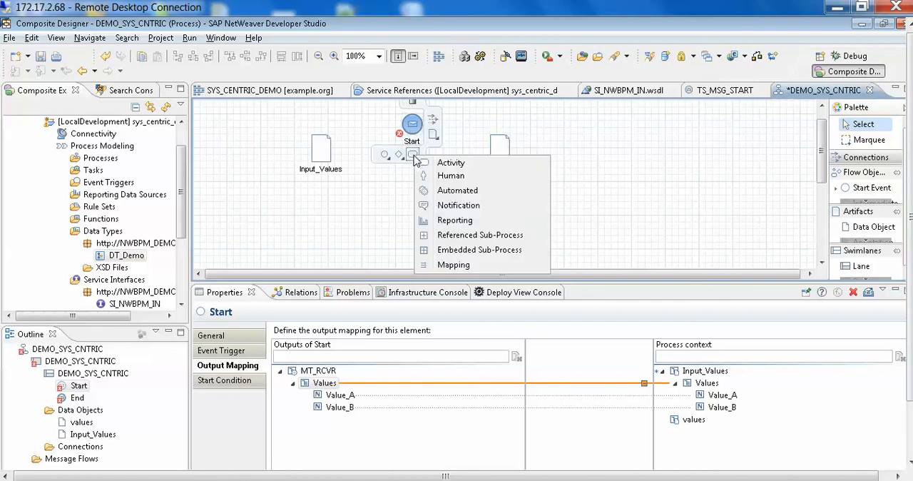
left_click(481, 191)
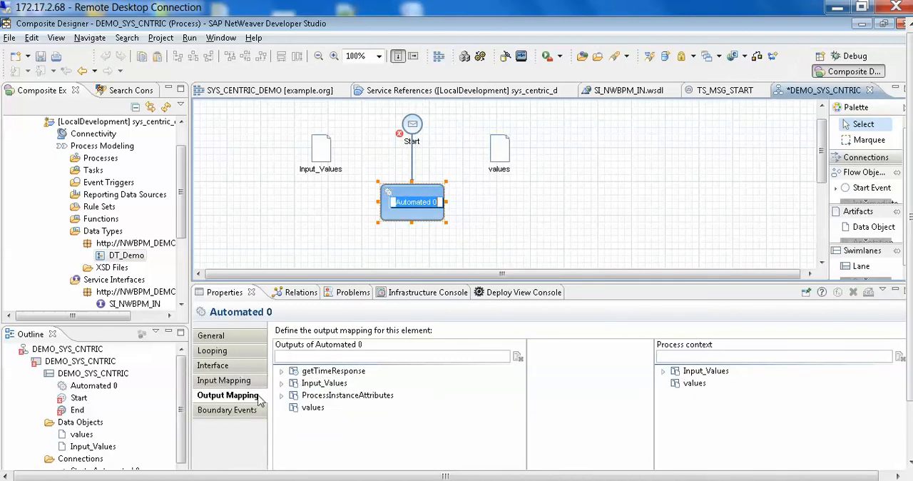
Set the automated activity's service interface to SI_NWBPM_OUT.
left_click(215, 366)
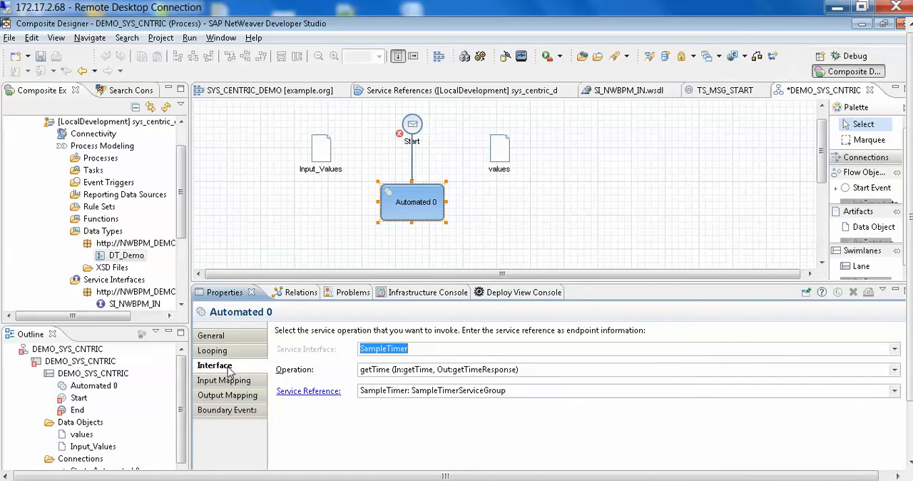
left_click(895, 349)
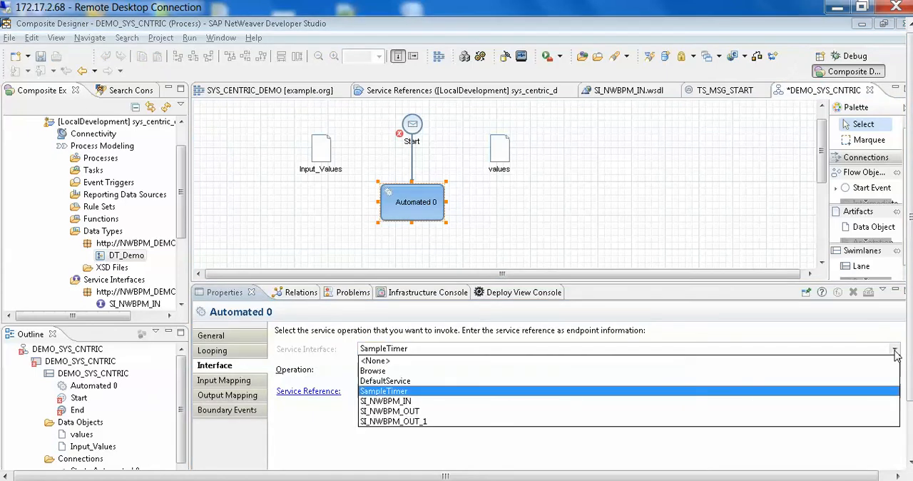
left_click(378, 412)
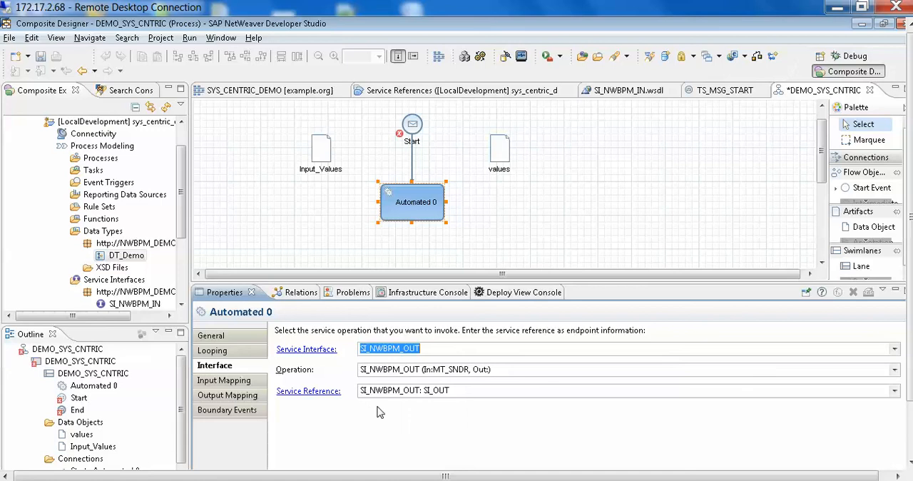
Review the details of the SI_NWBPM_OUT service reference under SI_OUT, and return to the DEMO_SYS_CNTRIC process diagram.
left_click(307, 392)
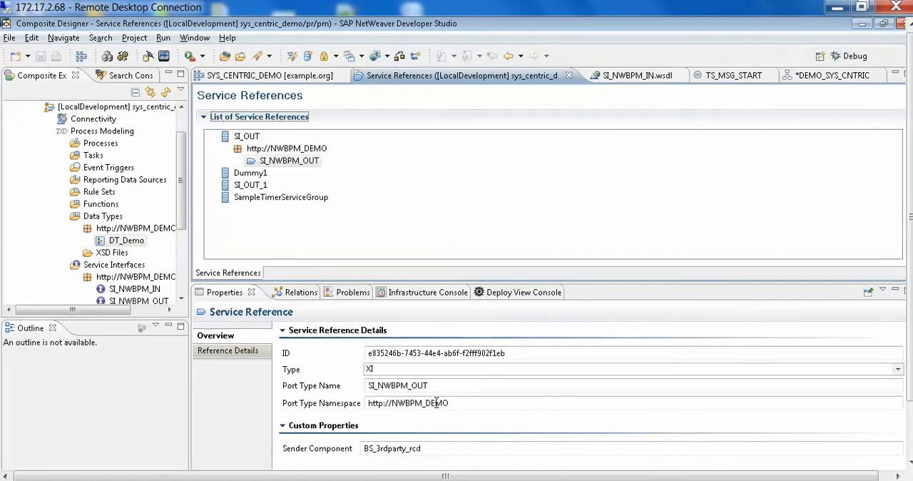
left_click(368, 405)
left_click(815, 77)
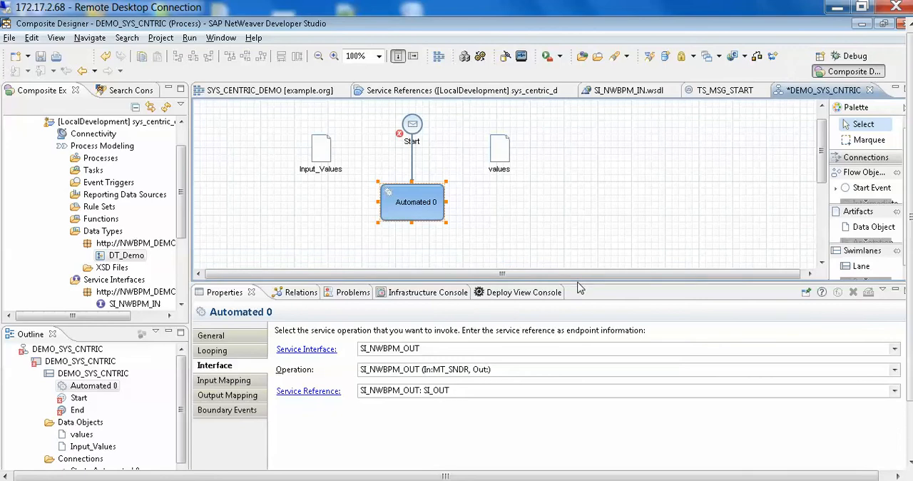
Connect the automated activity to the End event with a sequence flow.
left_click_drag(577, 283, 581, 373)
mouse_move(444, 204)
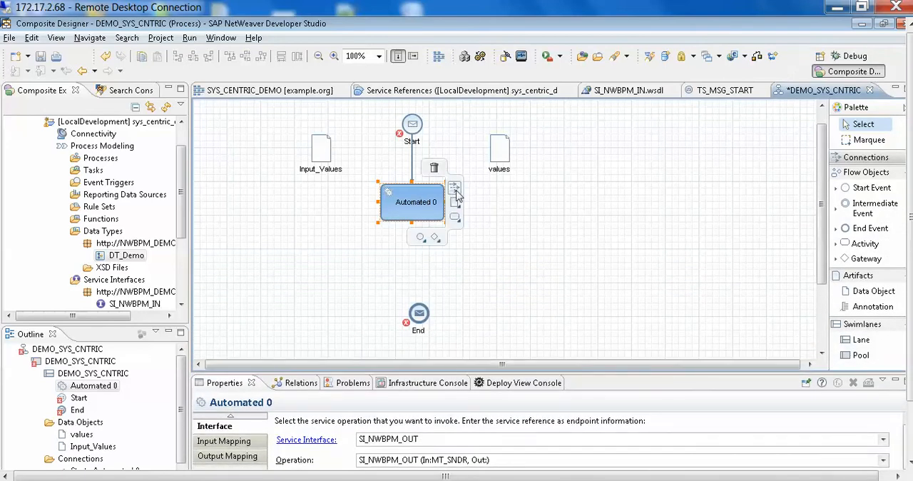
left_click_drag(456, 193, 422, 308)
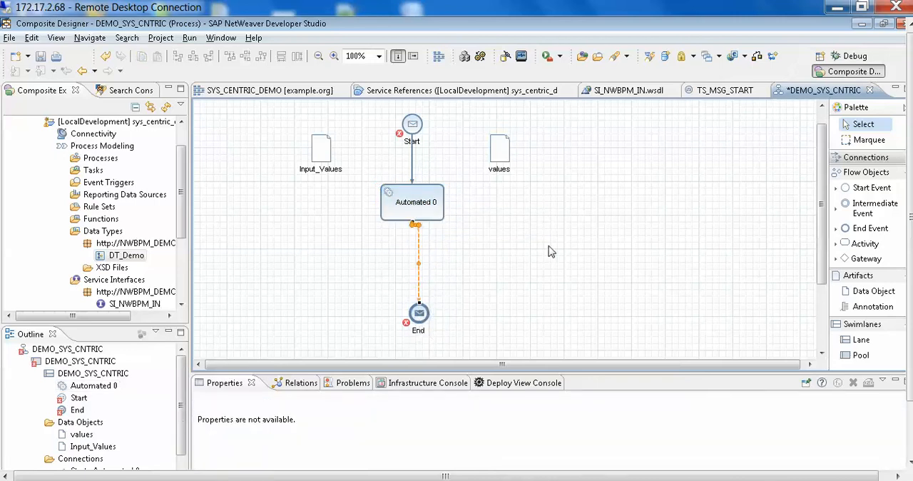
Auto-format the layout of the DEMO_SYS_CNTRIC process diagram and save it.
left_click(632, 208)
right_click(632, 208)
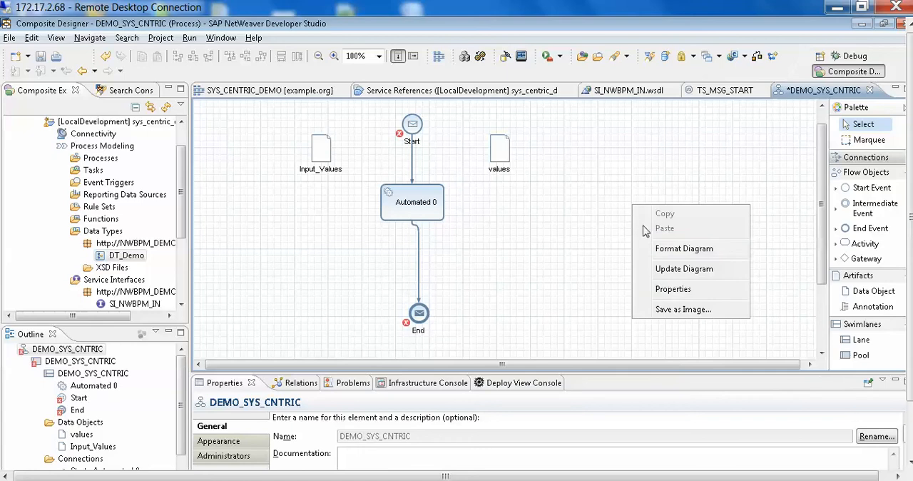
left_click(697, 254)
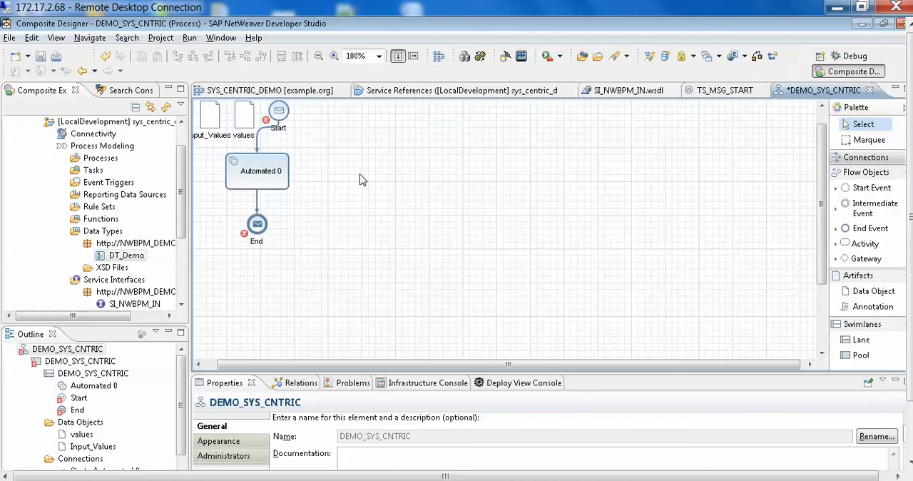
key("ctrl+s")
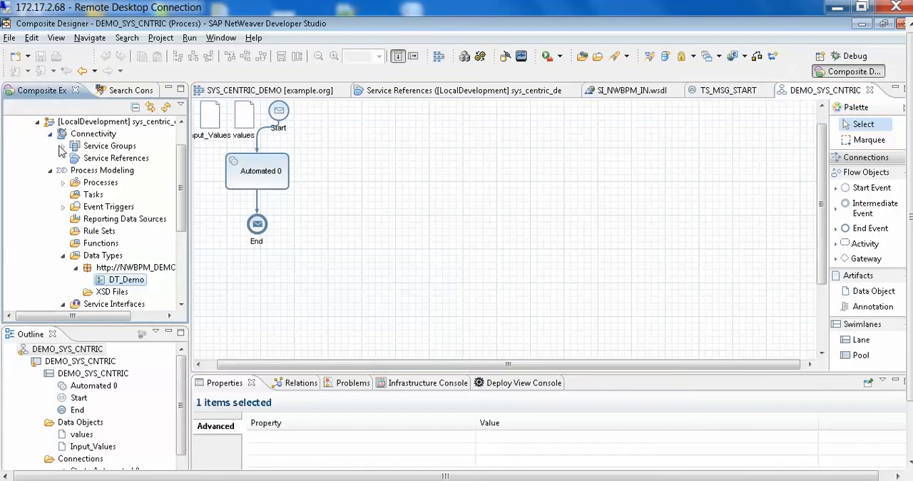
Delete the Dummy1 service group from the project's Connectivity node.
left_click(63, 146)
left_click(113, 158)
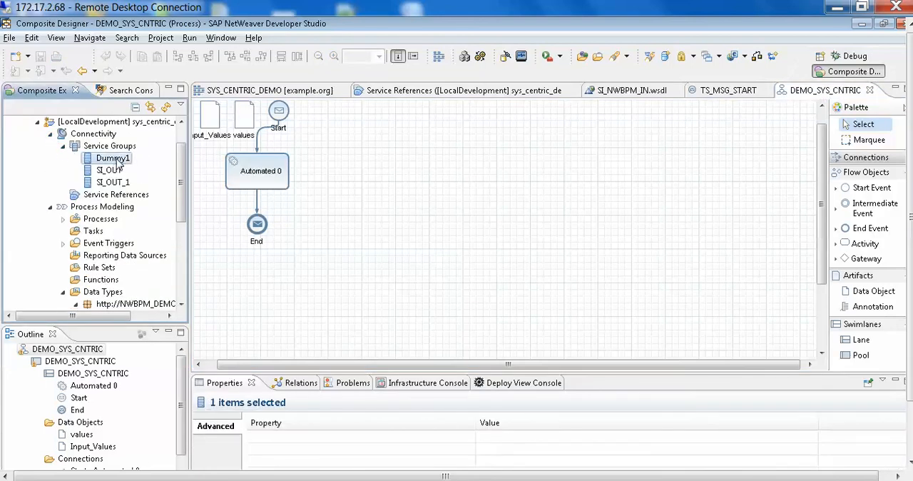
right_click(116, 159)
left_click(158, 189)
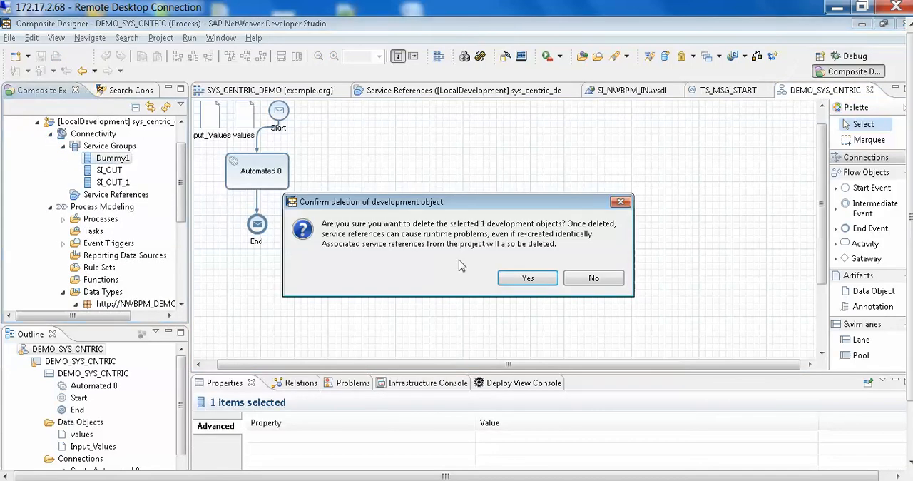
left_click(527, 278)
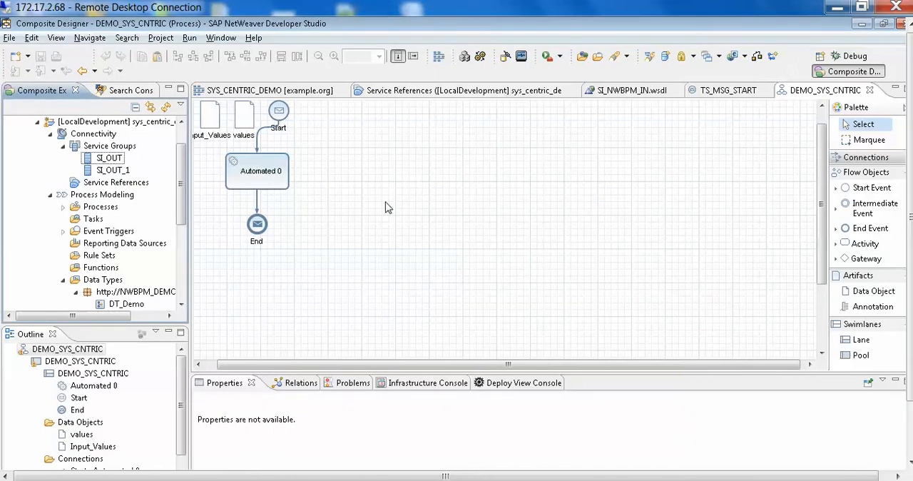
Deploy the SYS_CENTRIC_DEMO product to the server.
scroll(182, 167, "up", 1)
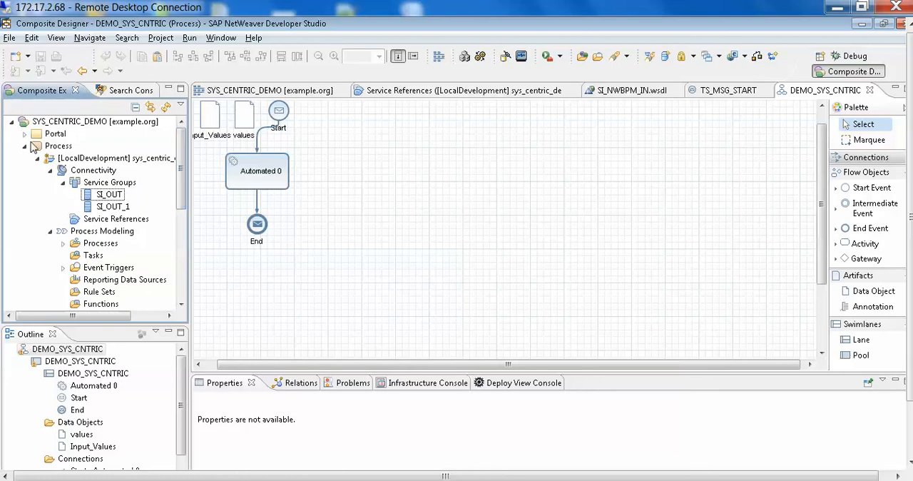
right_click(70, 124)
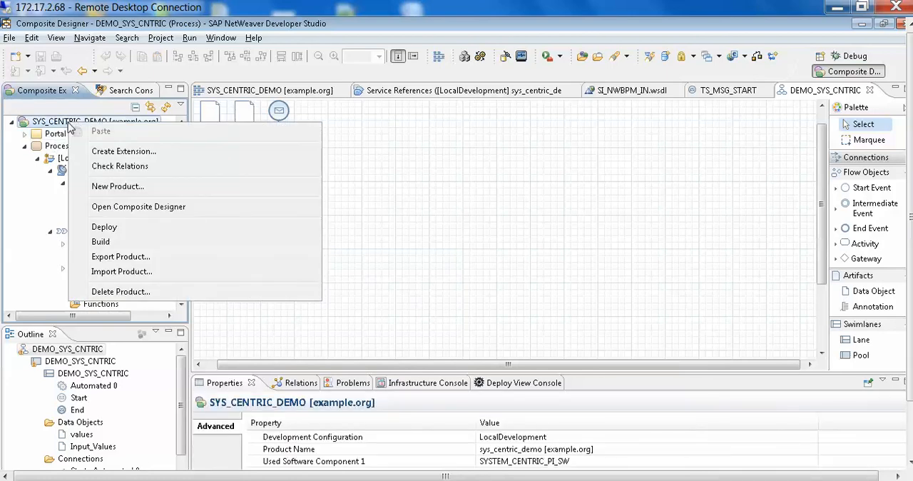
left_click(143, 233)
left_click(536, 277)
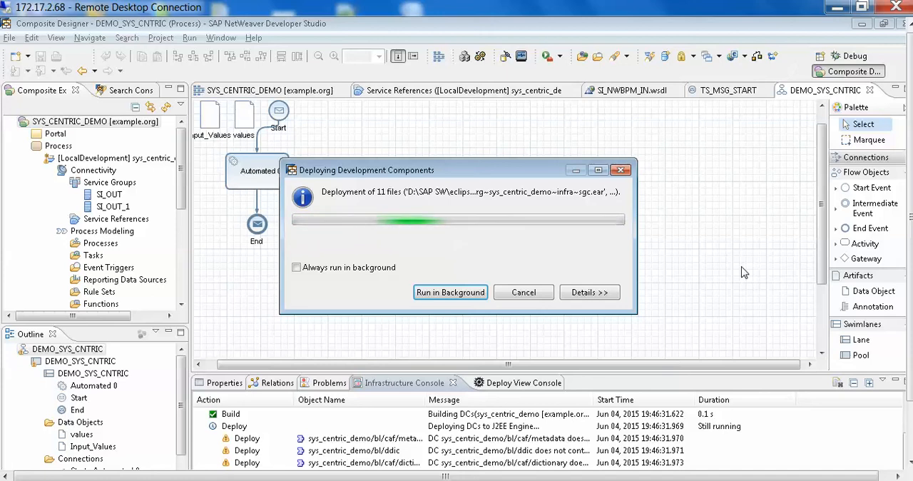
Switch to the browser and open the Process Repository in SAP NetWeaver Administrator from the Process Integration Tools page.
left_click(444, 480)
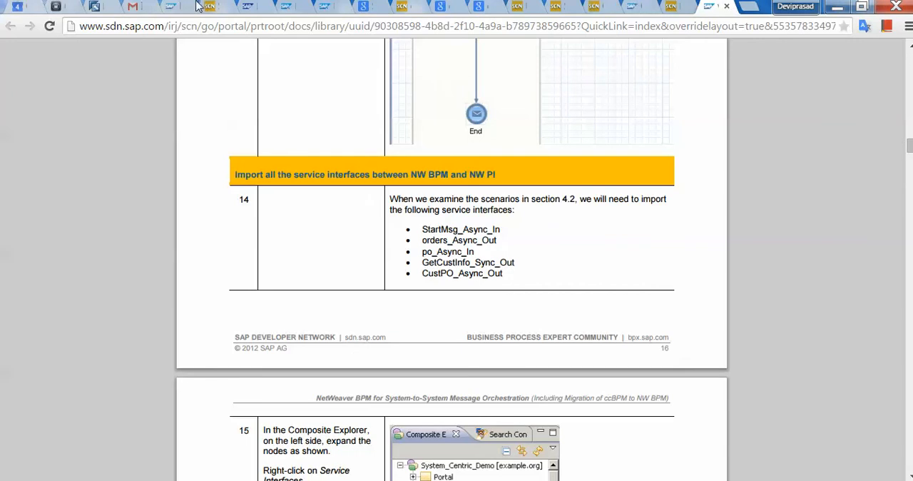
left_click(96, 8)
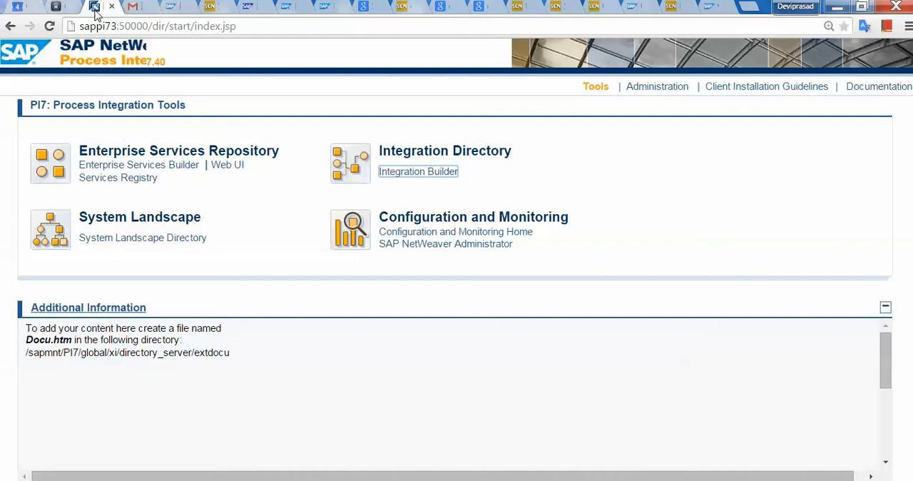
left_click(474, 251)
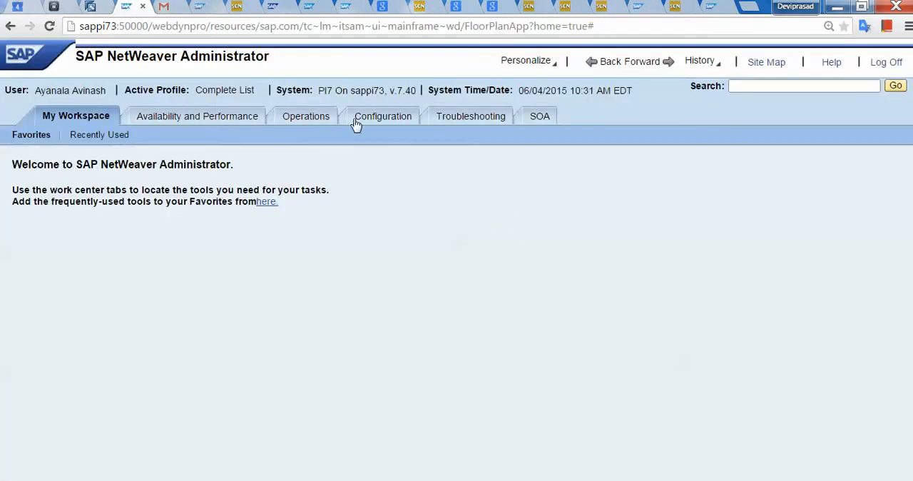
left_click(379, 123)
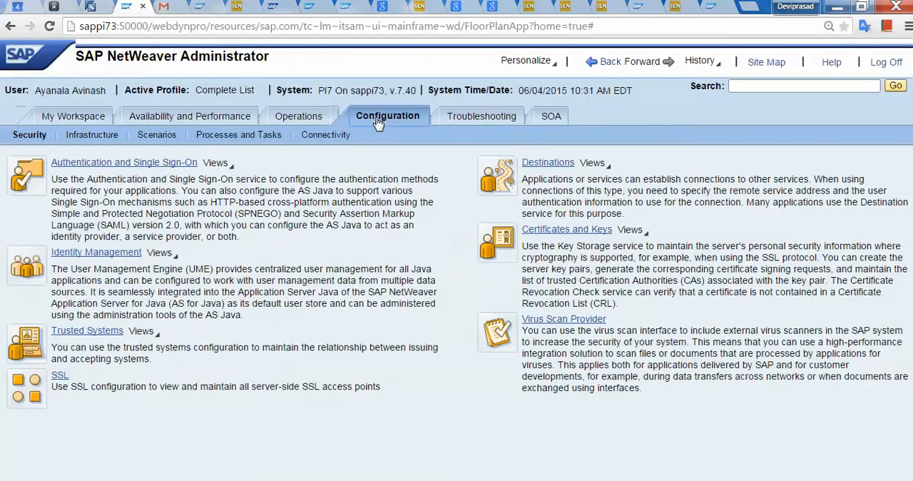
left_click(271, 137)
left_click(92, 162)
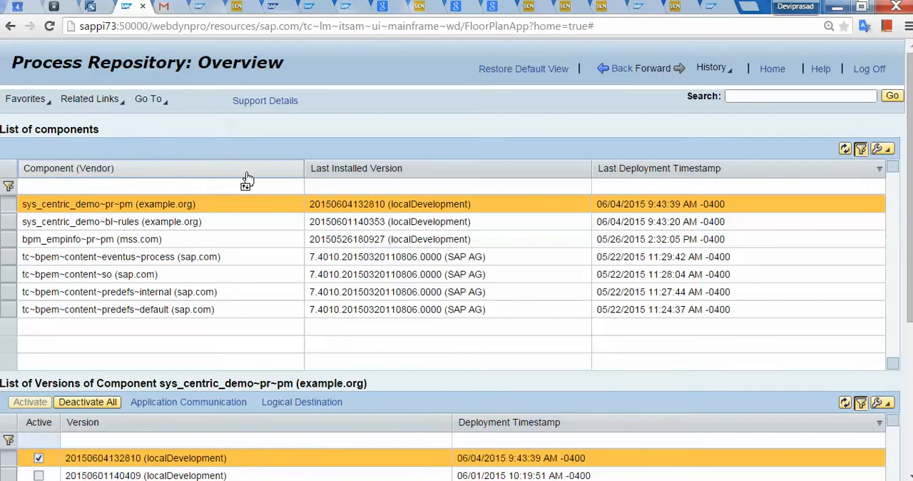
Examine the versions and process definitions of the sys_centric_demo~pr~pm, bpm_empinfo~pr~pm and sys_centric_demo~bl~rules components.
left_click(241, 173)
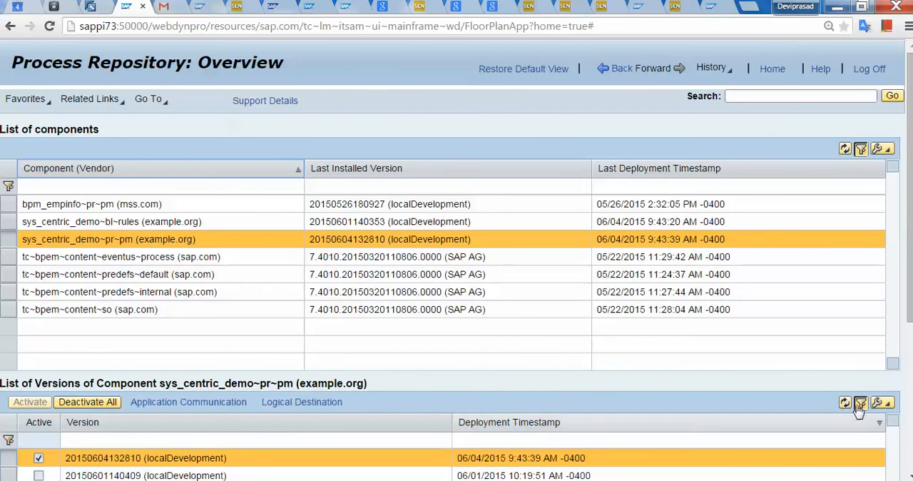
scroll(856, 414, "down", 3)
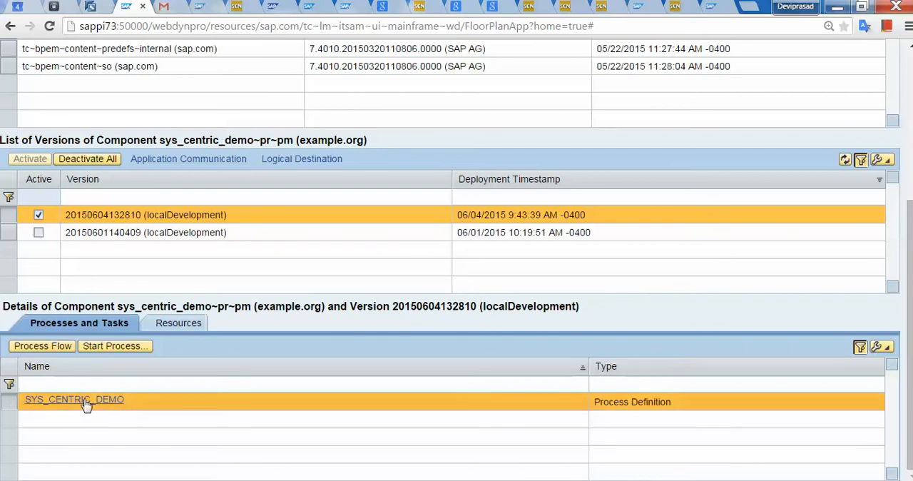
scroll(252, 339, "up", 3)
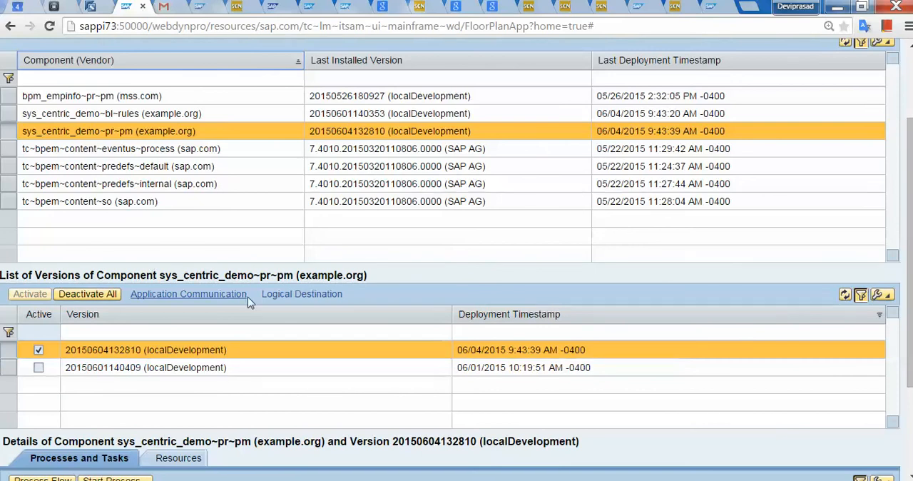
scroll(214, 300, "up", 3)
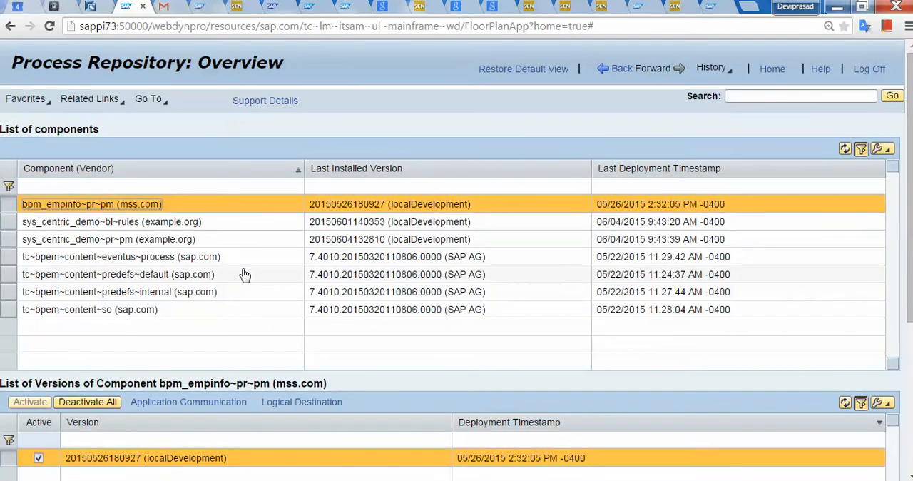
scroll(245, 272, "down", 7)
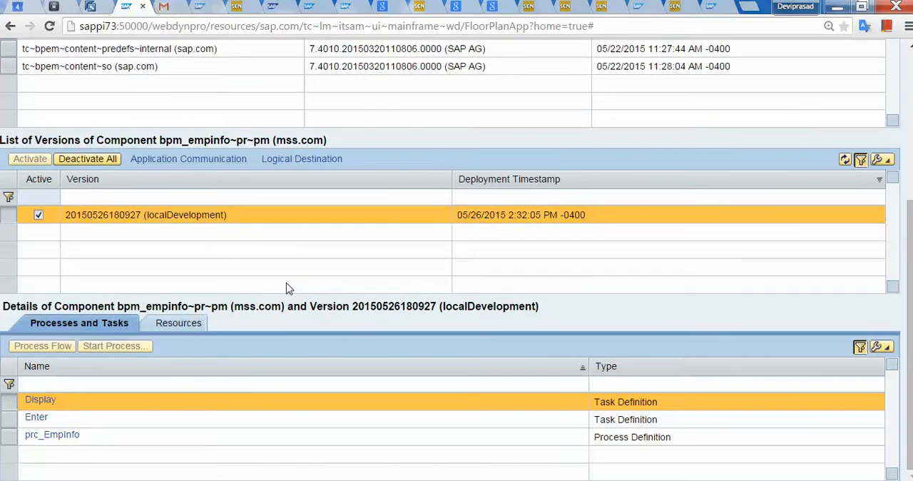
scroll(286, 283, "up", 4)
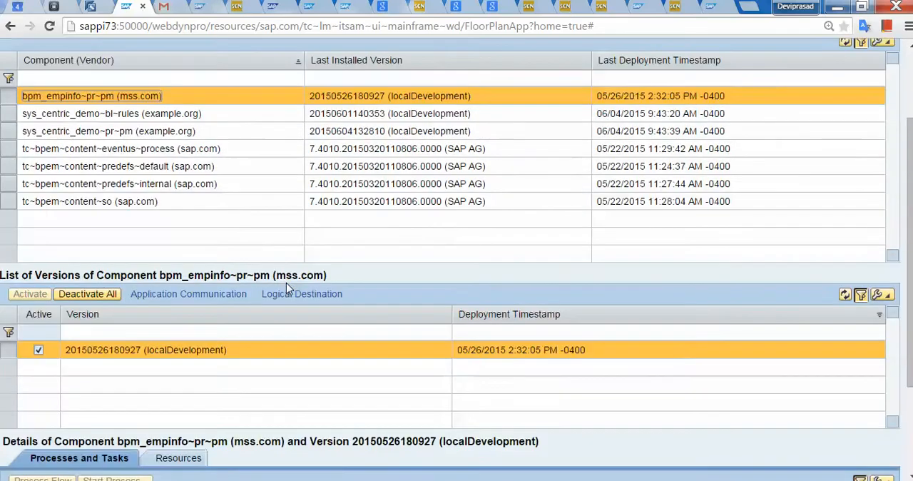
left_click(57, 116)
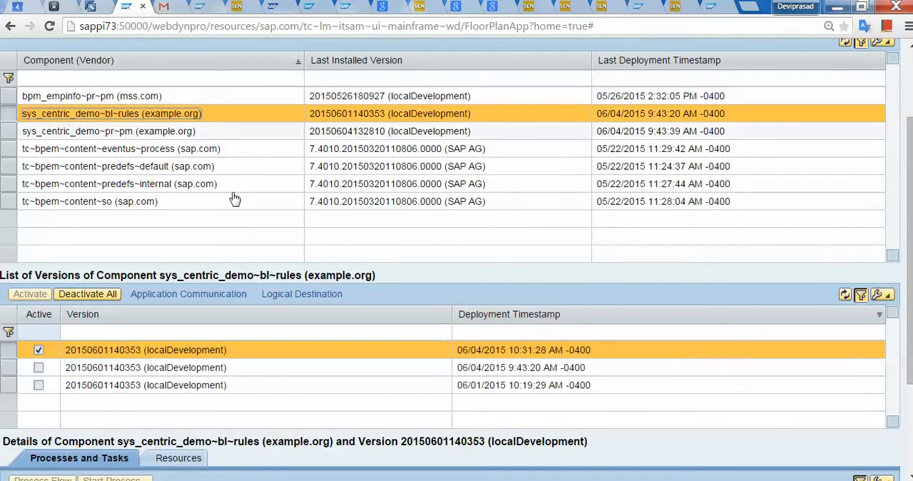
scroll(250, 229, "down", 4)
scroll(265, 255, "up", 6)
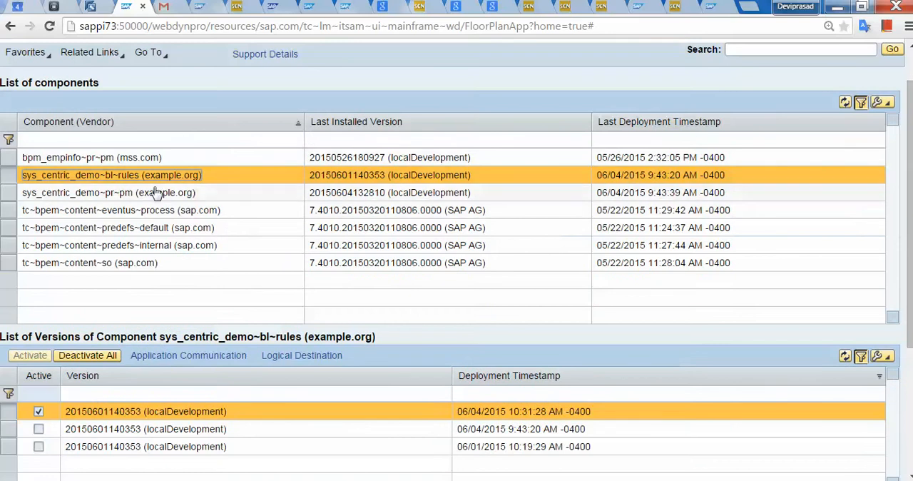
Open the process startup form for DEMO_SYS_CNTRIC from the active version of the sys_centric_demo~pr~pm component.
left_click(213, 200)
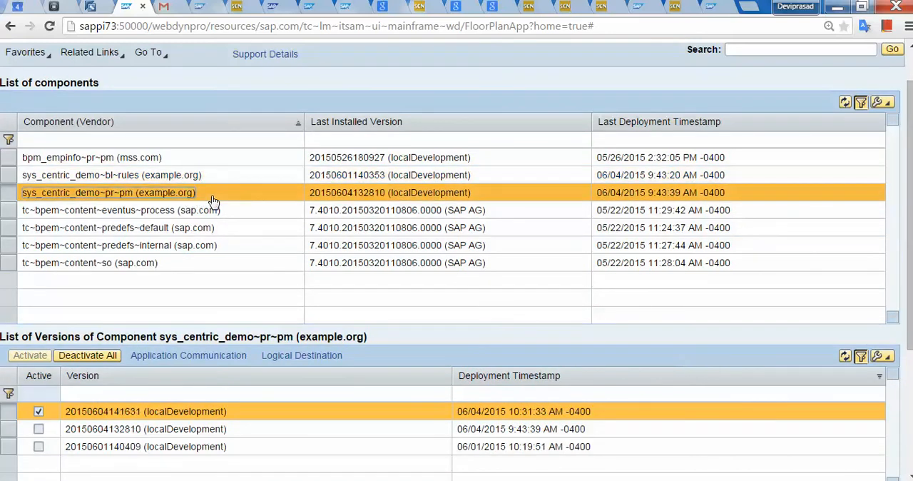
scroll(213, 204, "down", 3)
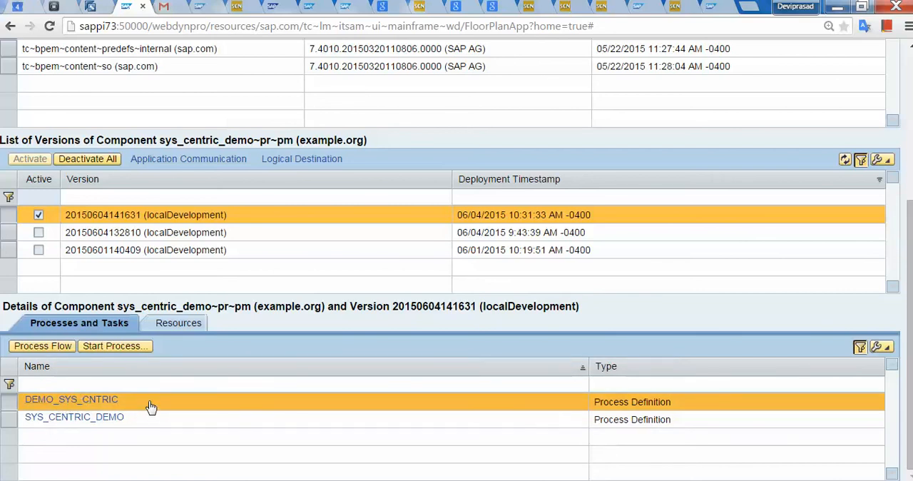
left_click(119, 350)
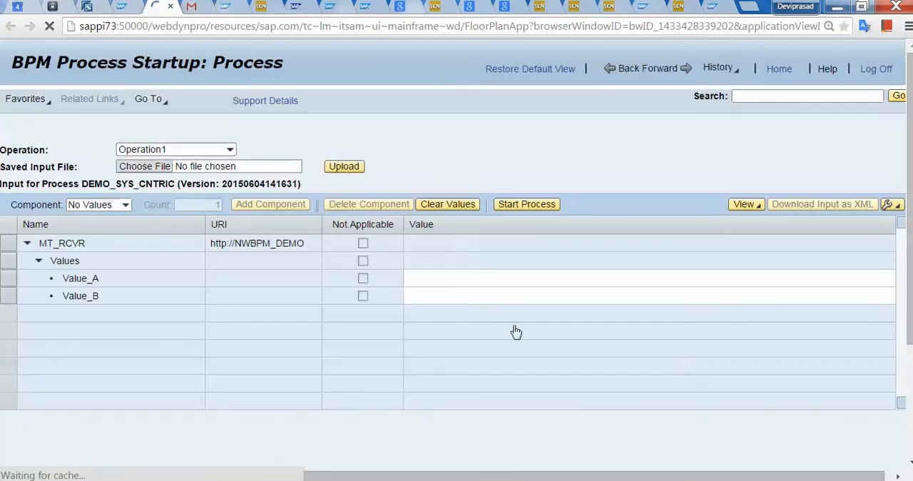
Start the DEMO_SYS_CNTRIC process with Value_A set to 23 and Value_B set to 65.
left_click(489, 277)
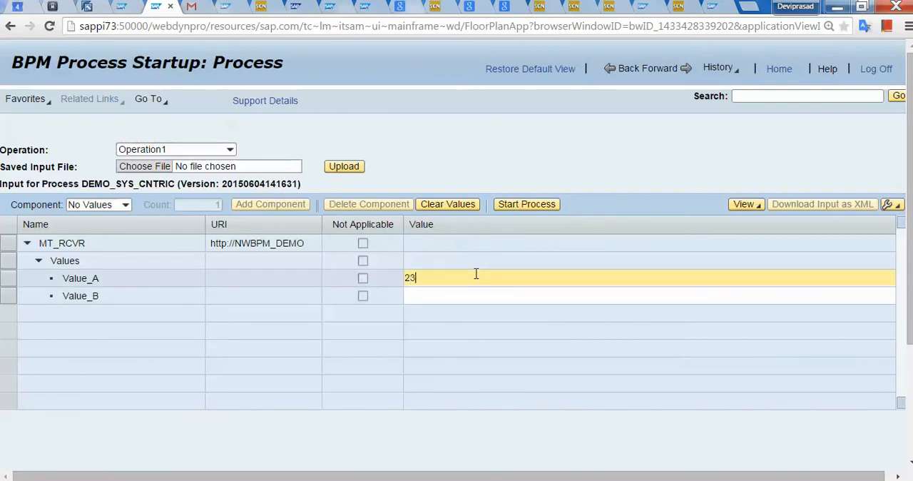
type("23")
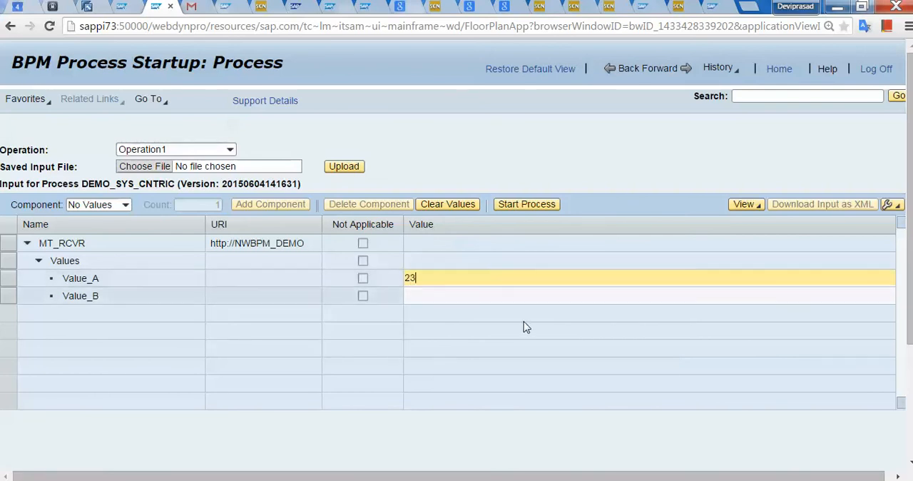
left_click(545, 296)
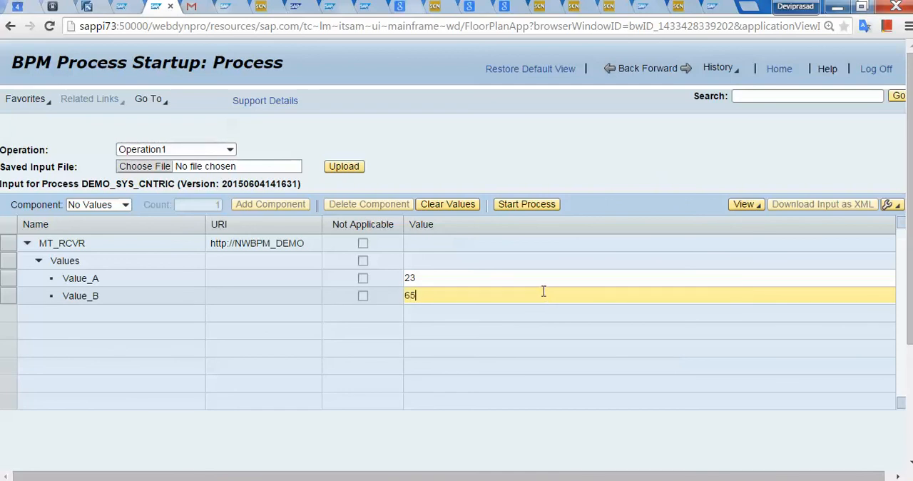
left_click(514, 204)
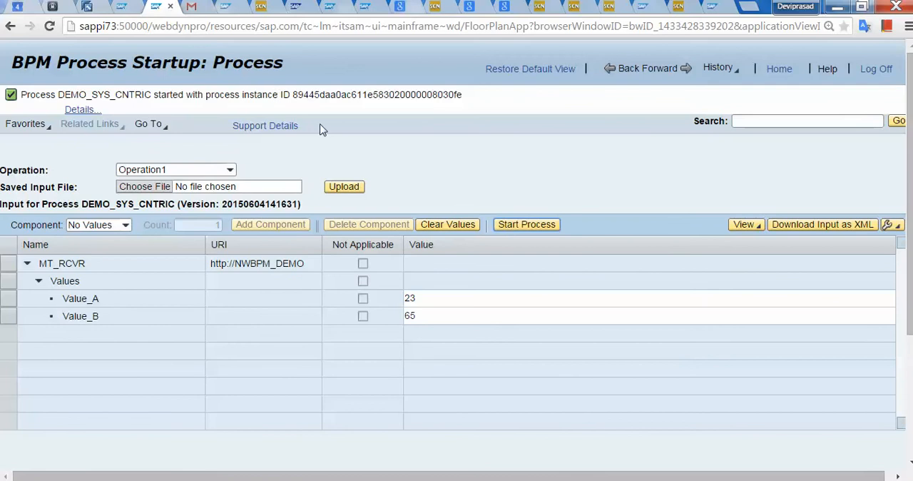
key("alt+Tab")
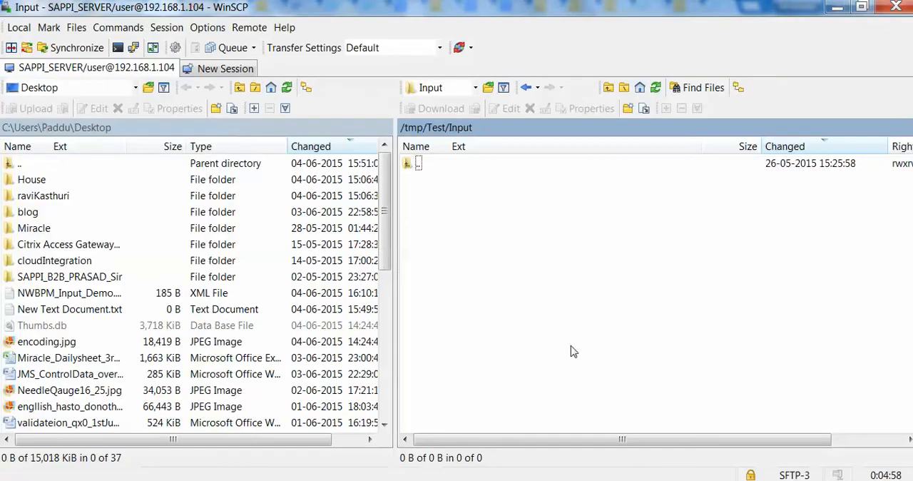
left_click(476, 87)
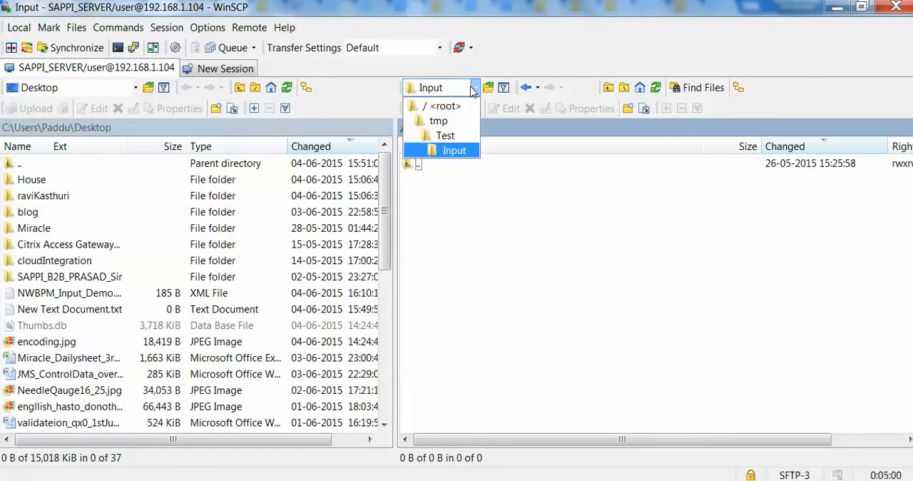
left_click(444, 136)
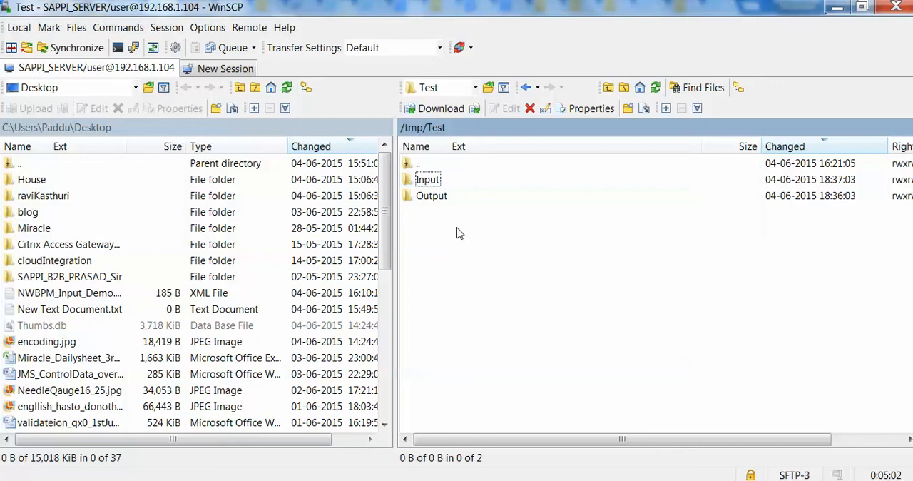
double_click(432, 196)
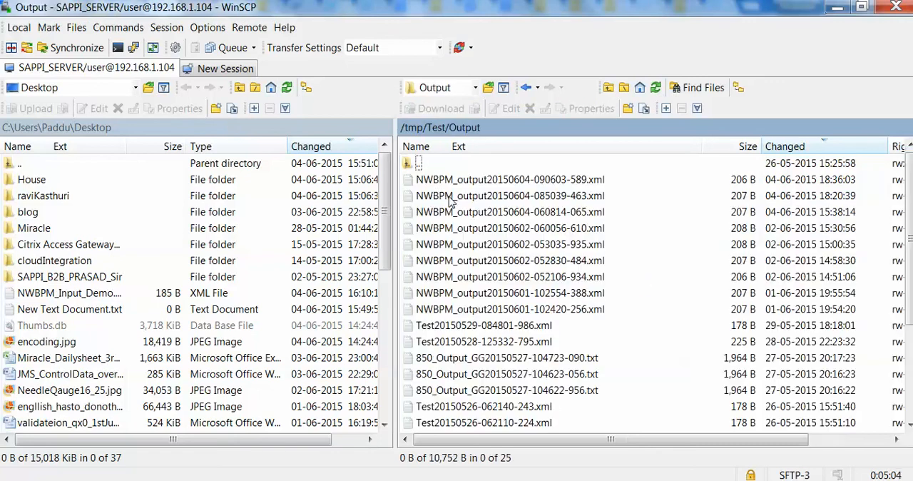
left_click(656, 87)
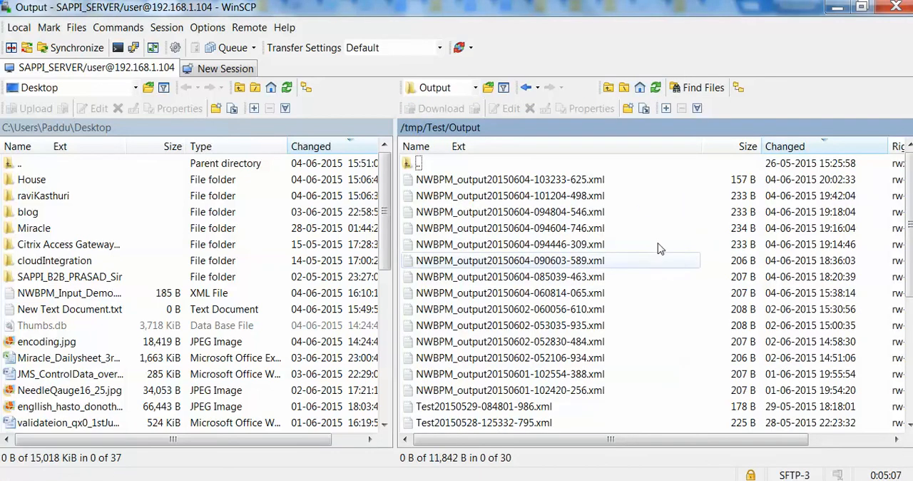
left_click(553, 182)
double_click(542, 185)
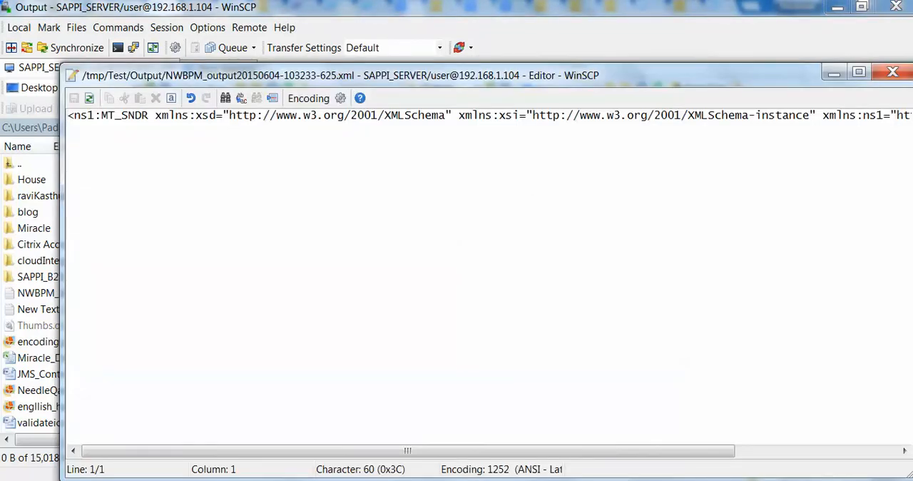
Review the rest of the output XML line and switch to the DEMO_SYS_CNTRIC process in Remote Desktop Connection.
left_click_drag(659, 450, 393, 427)
left_click(787, 480)
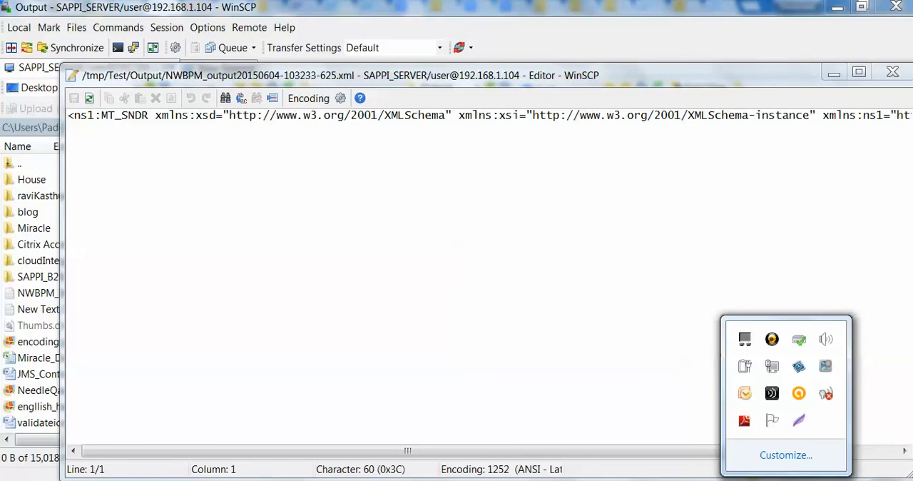
left_click(825, 367)
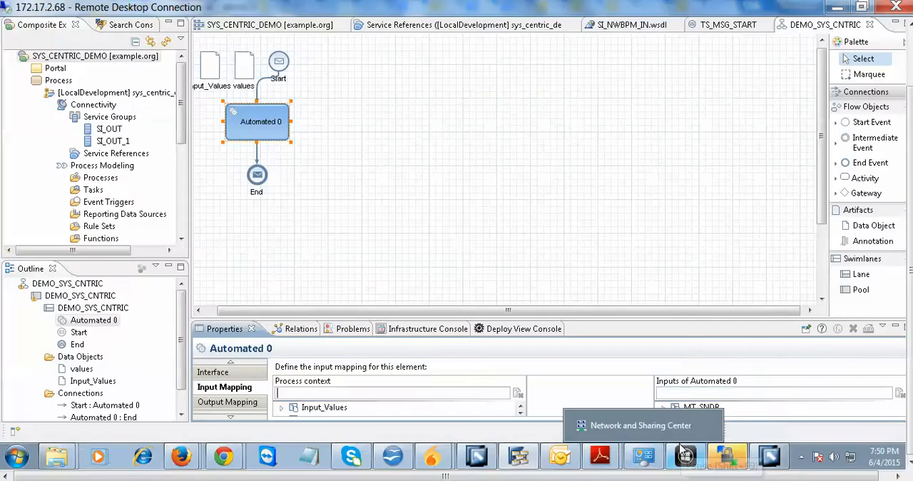
Map the Values node of Input_Values to the Values node of MT_SNDR in the input mapping of Automated 0.
left_click_drag(732, 321, 709, 213)
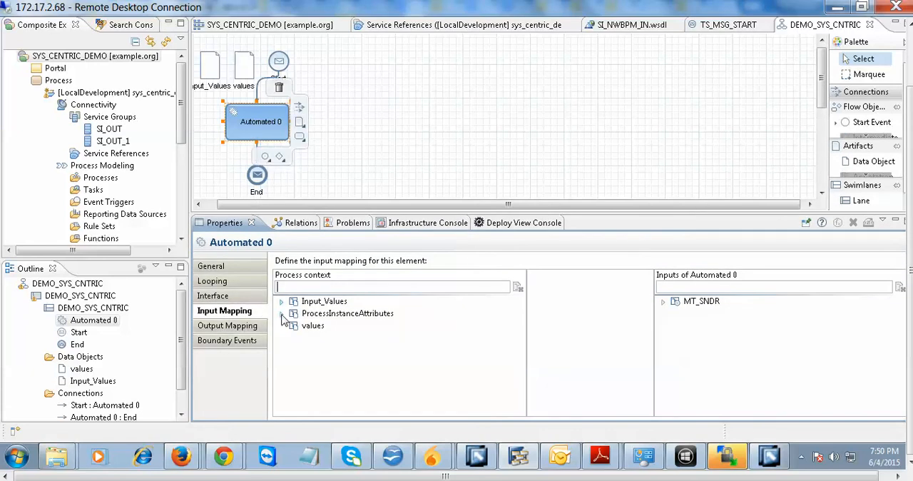
left_click(282, 301)
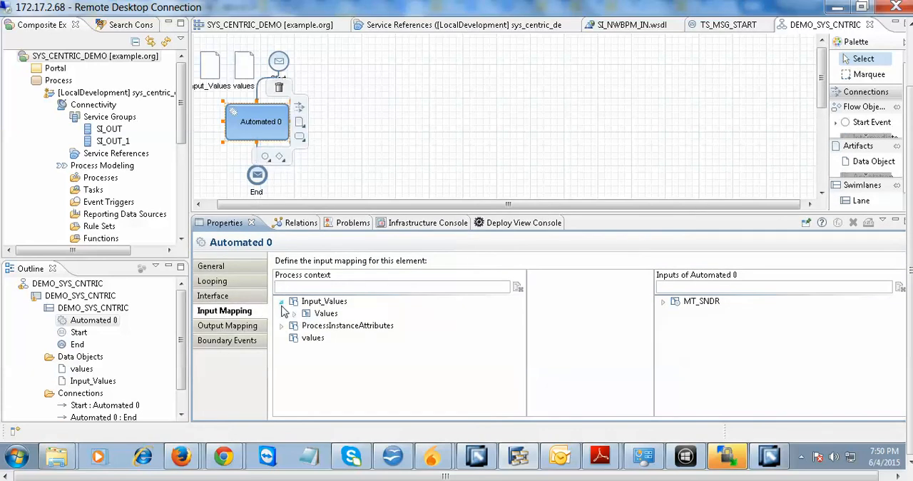
left_click(294, 313)
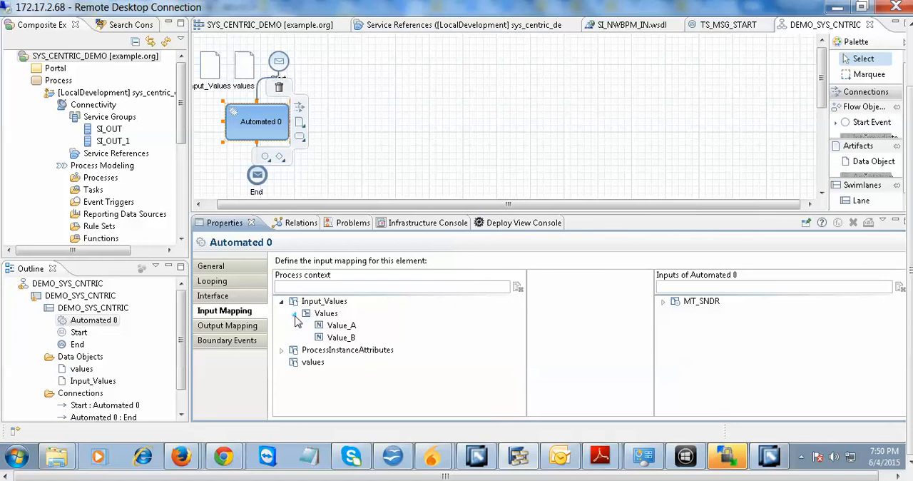
left_click(663, 301)
left_click(675, 313)
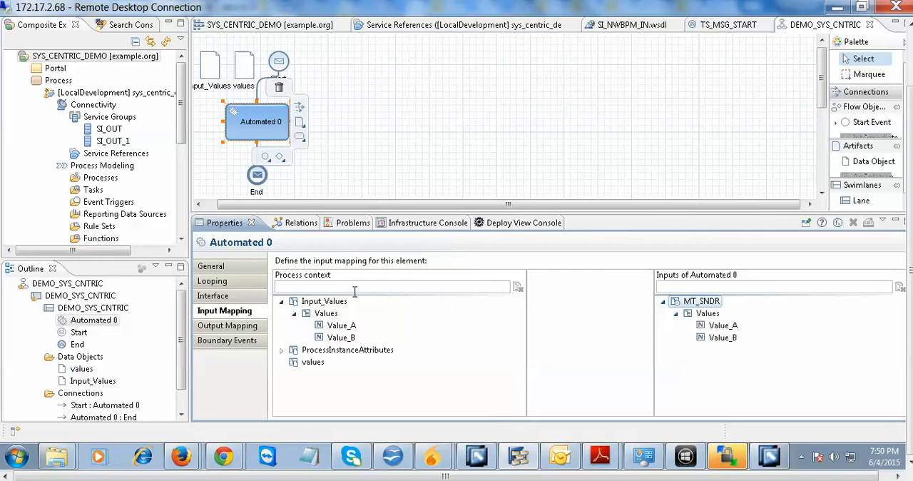
left_click_drag(324, 313, 690, 314)
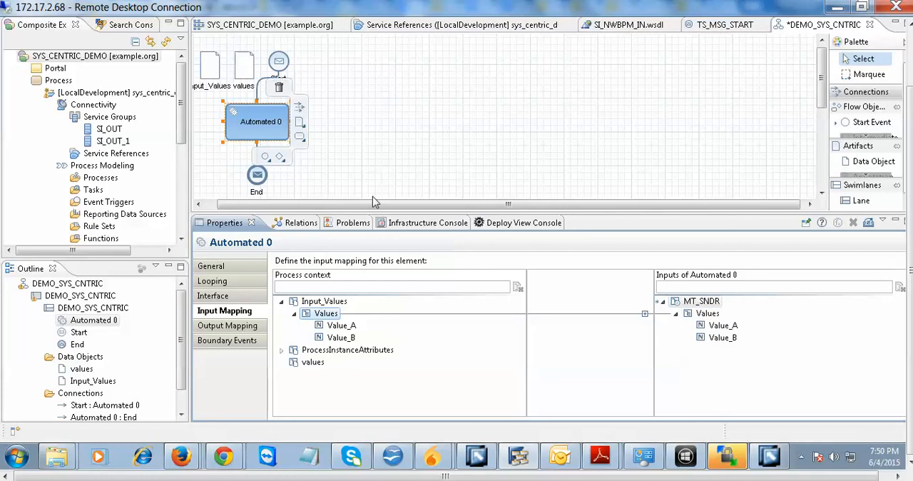
Examine the service interface settings of Automated 0 and its input mapping between Input_Values and MT_SNDR down to Value_A and Value_B.
left_click(254, 120)
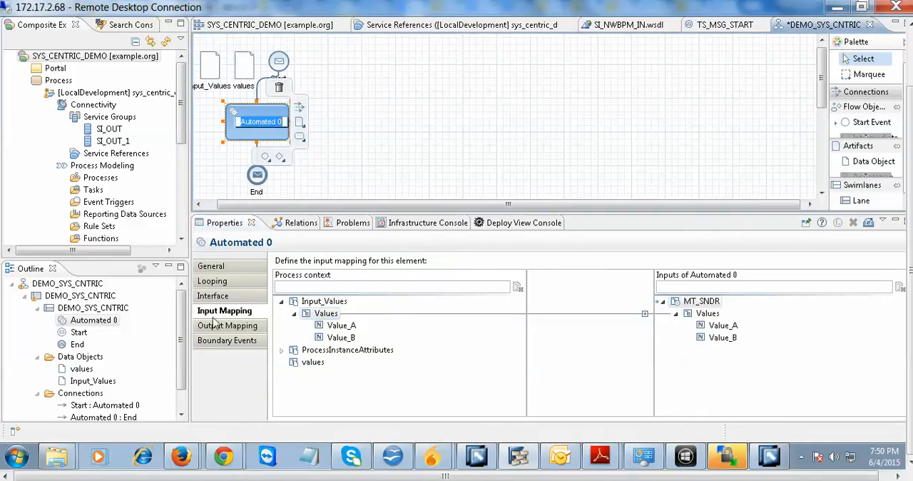
left_click(242, 296)
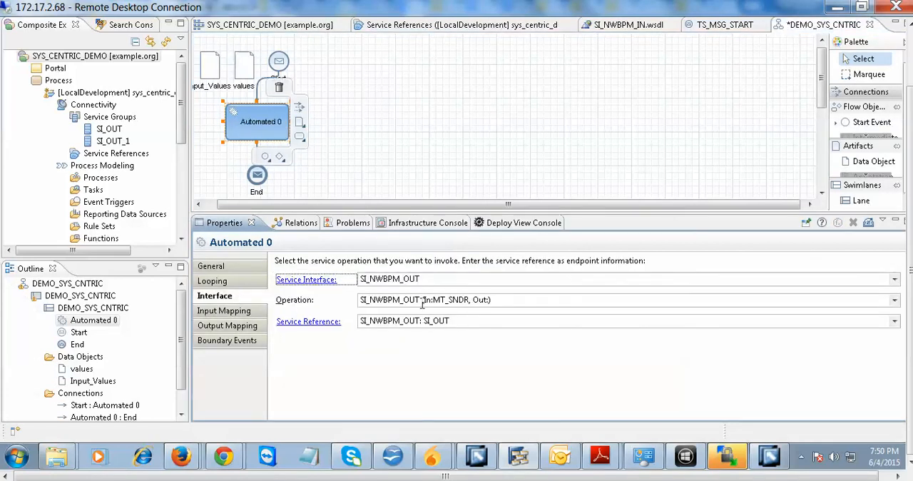
left_click(241, 311)
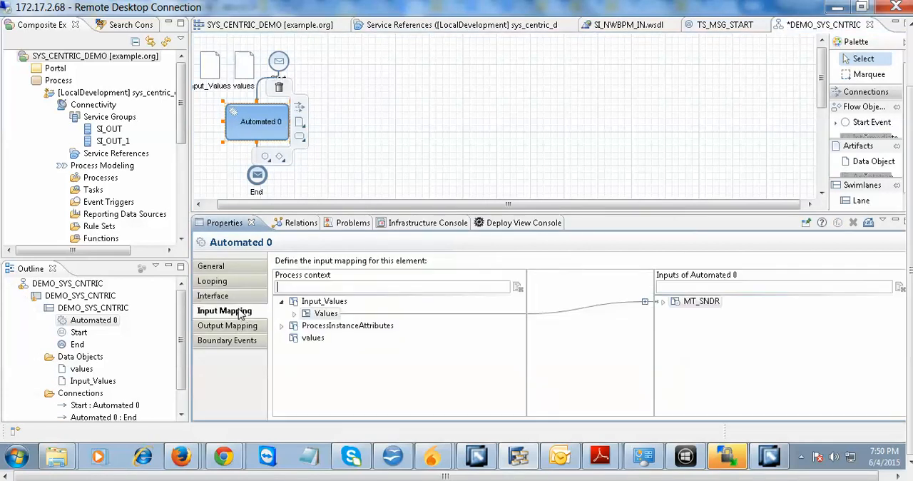
left_click(293, 314)
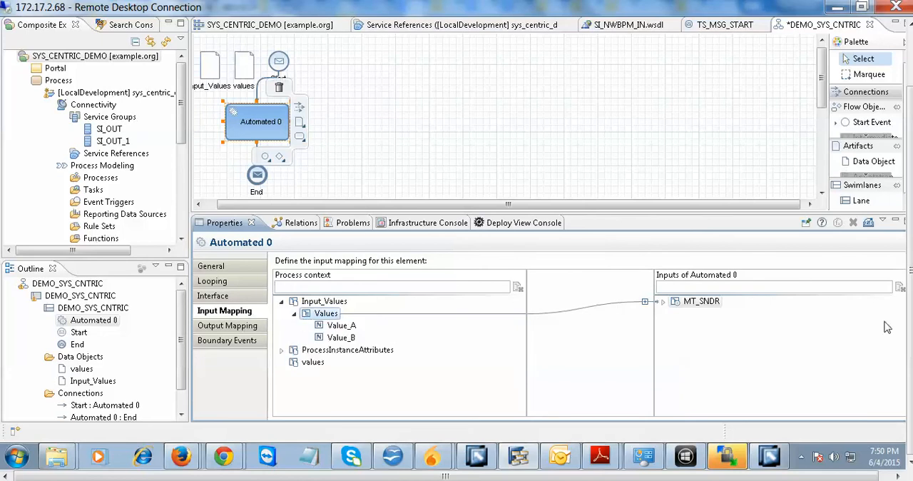
left_click(663, 301)
left_click(676, 314)
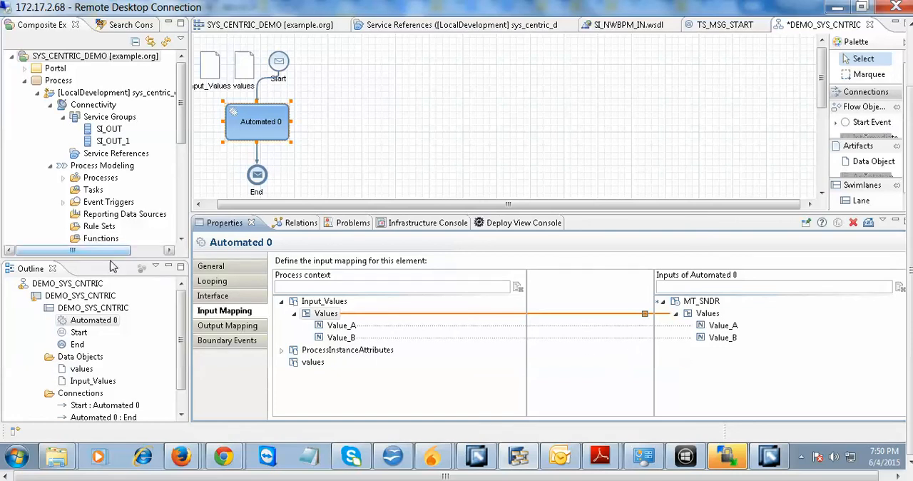
left_click(254, 298)
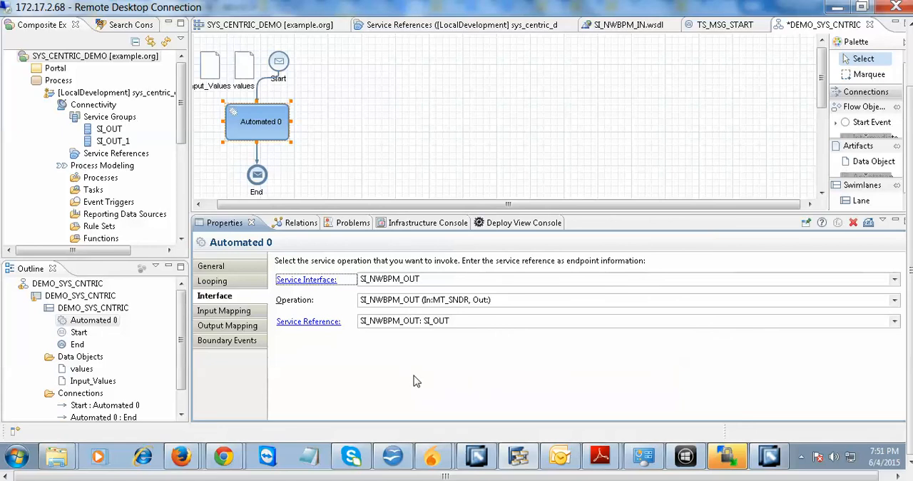
left_click(216, 314)
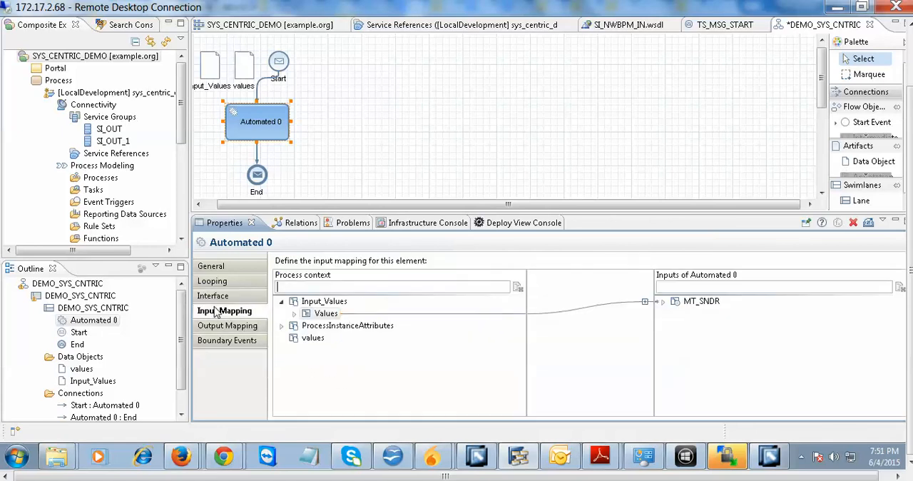
left_click(646, 303)
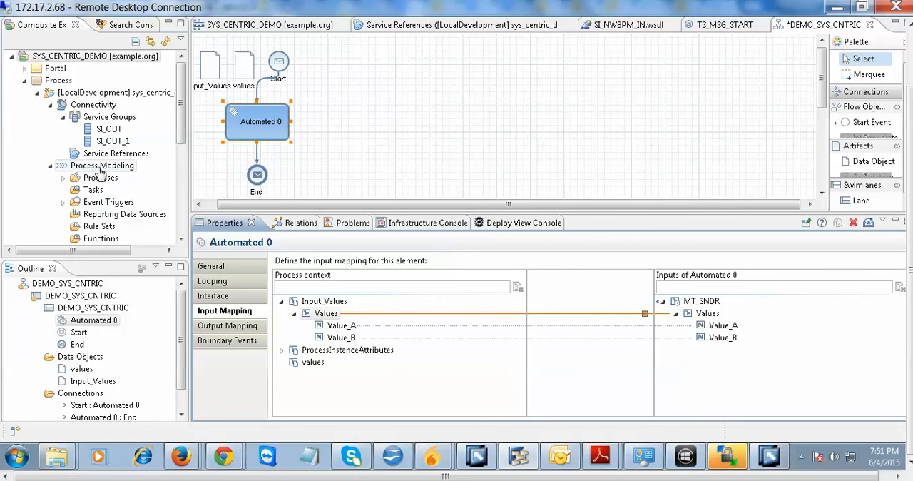
Save the DEMO_SYS_CNTRIC process, and build and deploy the SYS_CENTRIC_DEMO product.
key("ctrl+s")
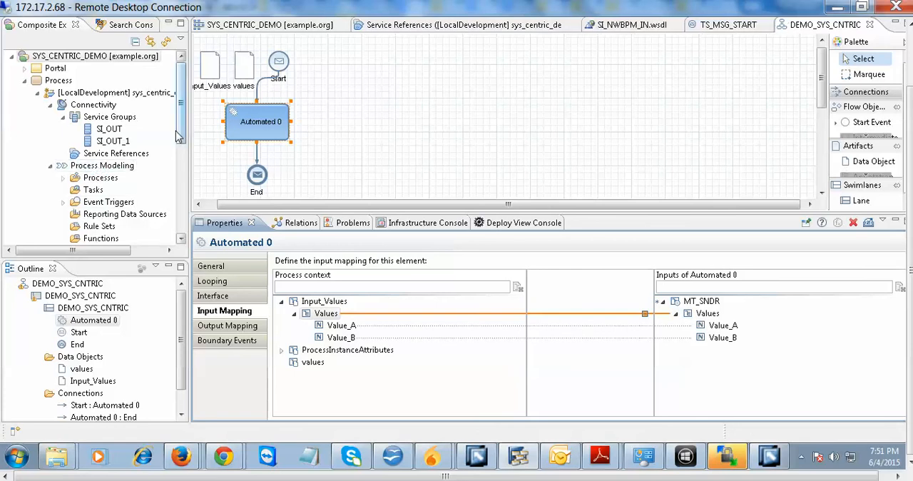
left_click(57, 56)
right_click(57, 56)
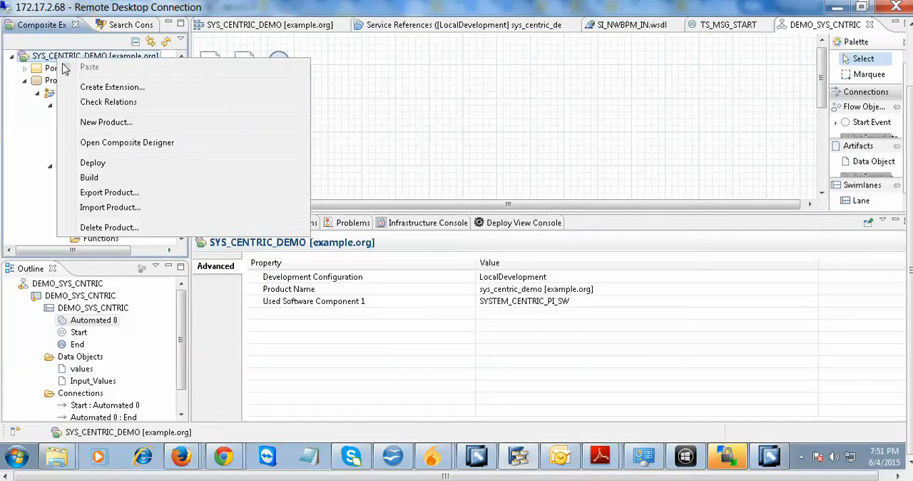
left_click(113, 163)
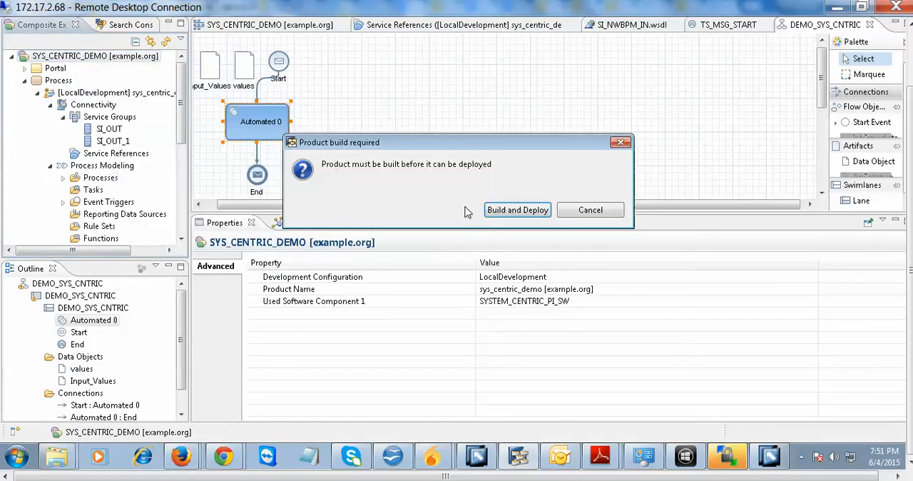
left_click(510, 210)
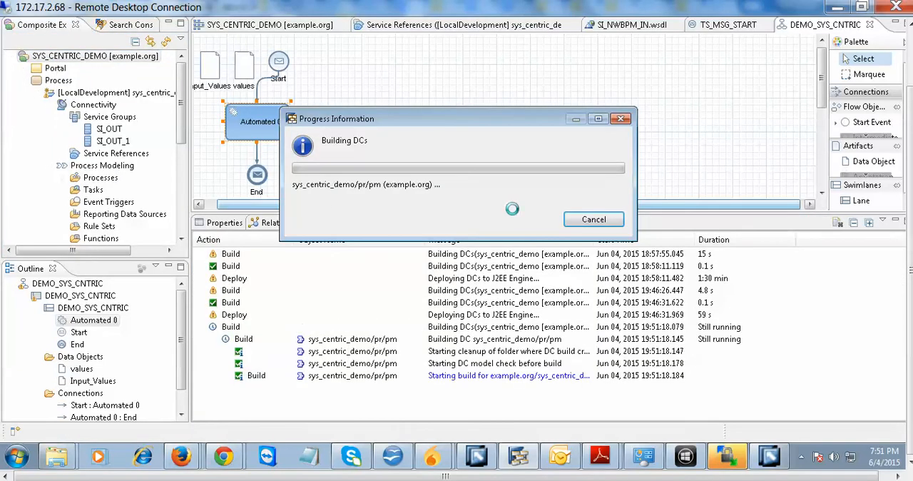
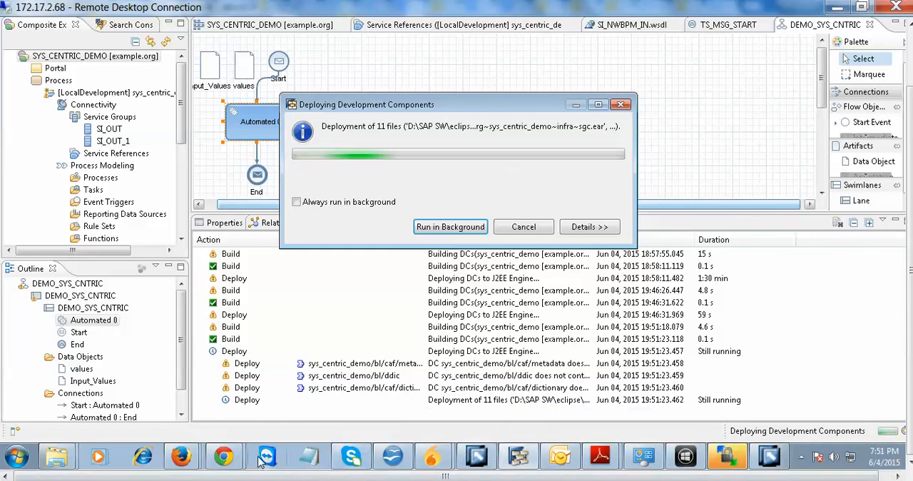
Look at the Manage Processes and BPM Process Startup pages, and return to SAP NetWeaver Developer Studio to check the deployment.
mouse_move(208, 457)
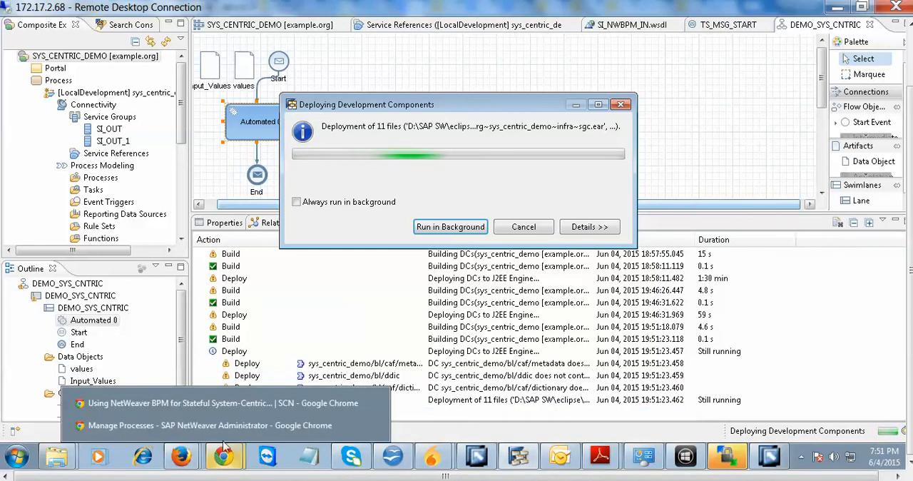
left_click(231, 426)
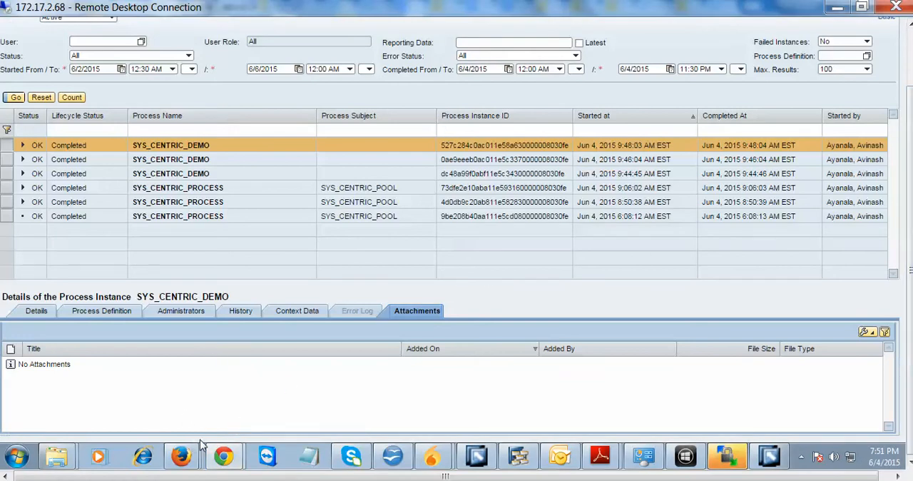
mouse_move(223, 456)
left_click(235, 401)
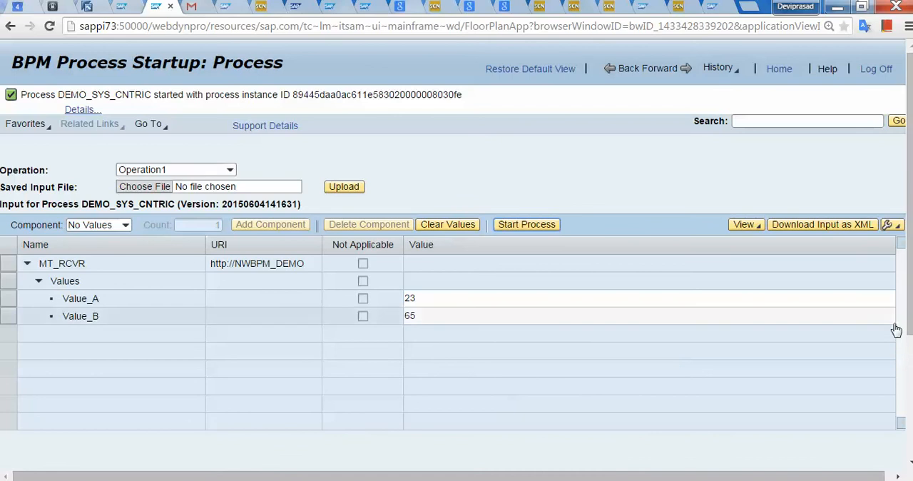
scroll(908, 311, "down", 1)
scroll(909, 312, "up", 1)
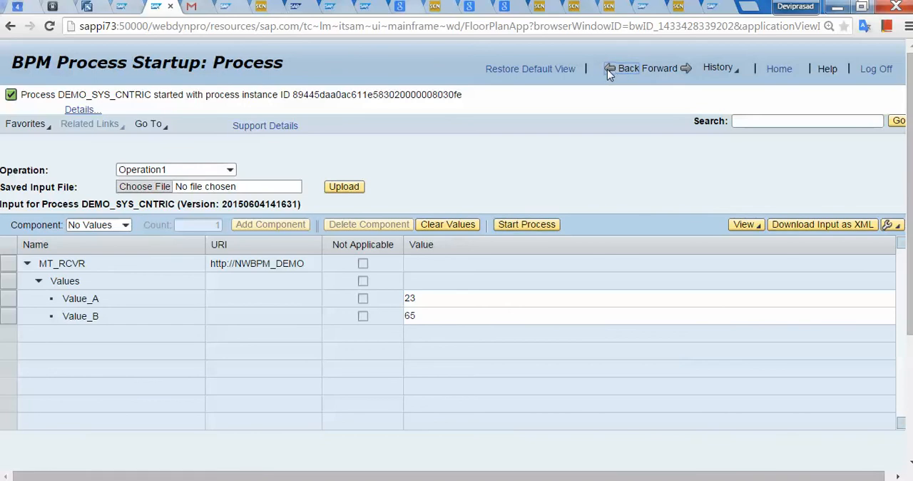
left_click(685, 456)
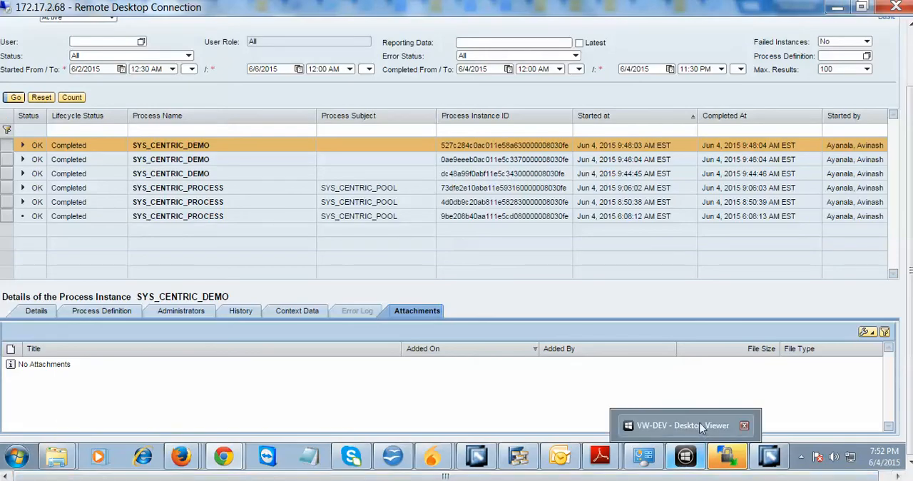
left_click(521, 457)
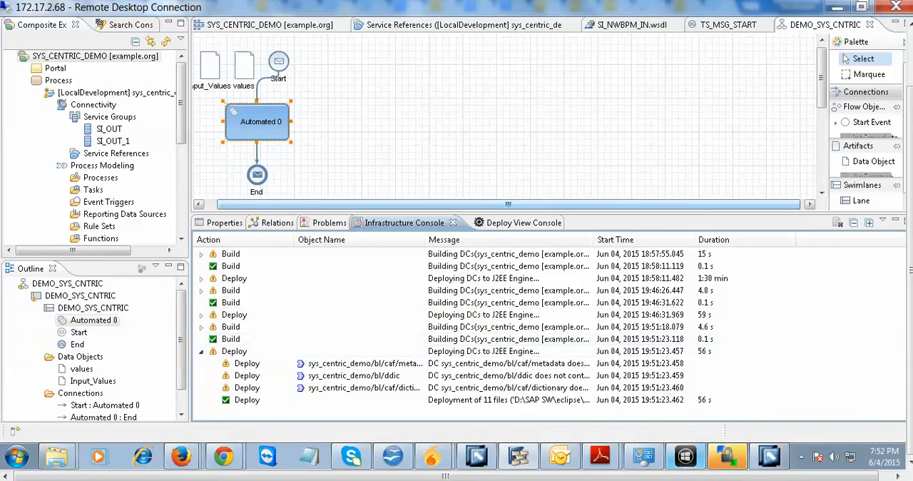
Try to start DEMO_SYS_CNTRIC from the already open BPM Process Startup page with Value_A 123 and Value_B 567.
mouse_move(686, 457)
left_click(801, 457)
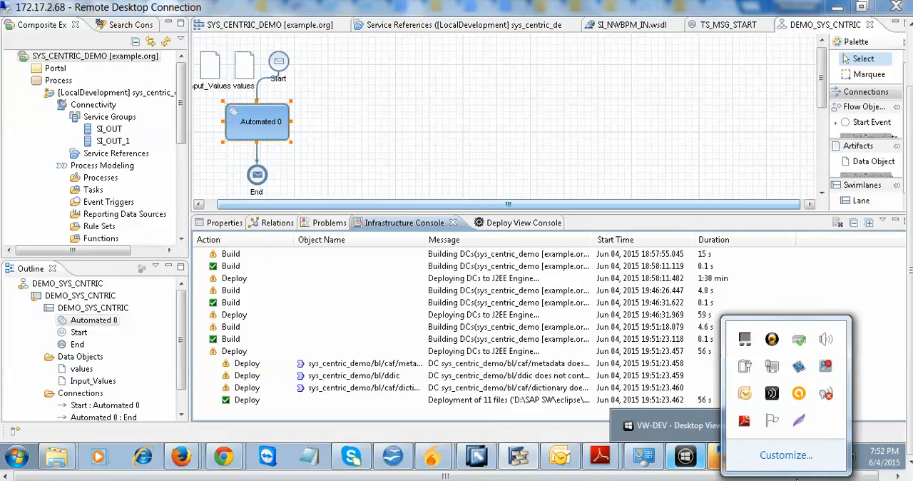
left_click(826, 372)
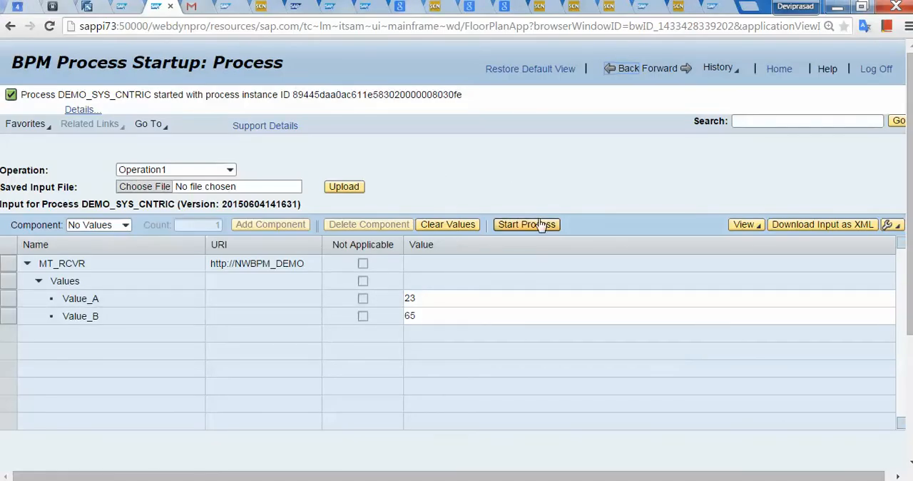
left_click(482, 299)
double_click(483, 299)
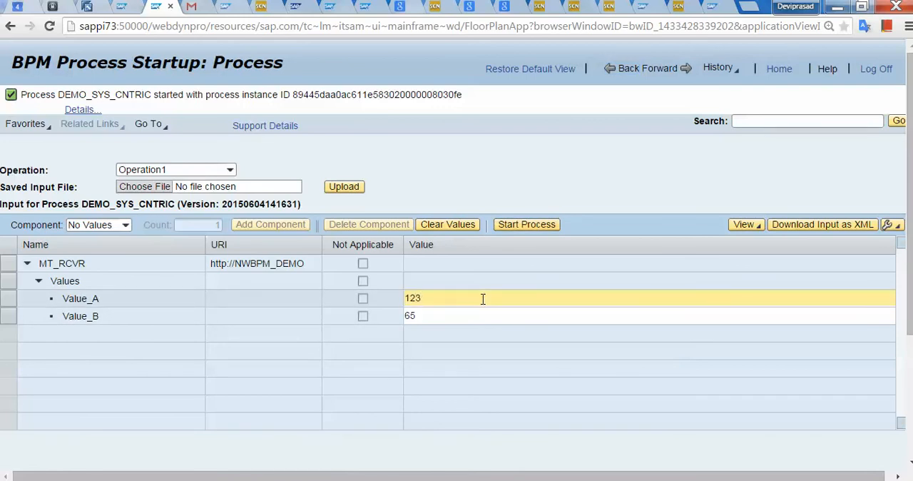
left_click(473, 310)
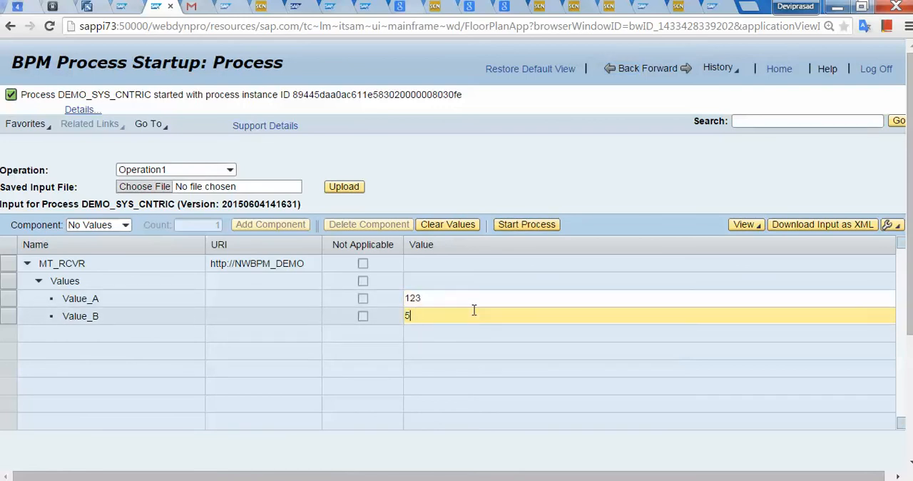
left_click(519, 227)
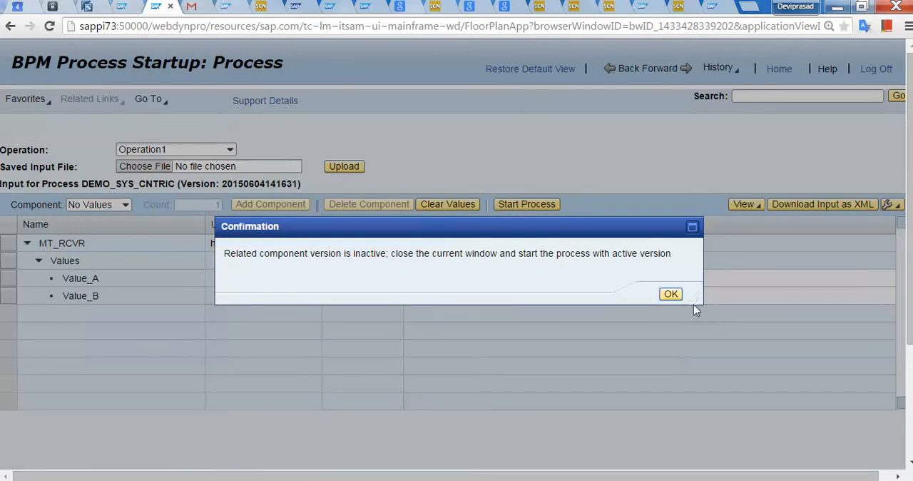
left_click(671, 295)
left_click(671, 298)
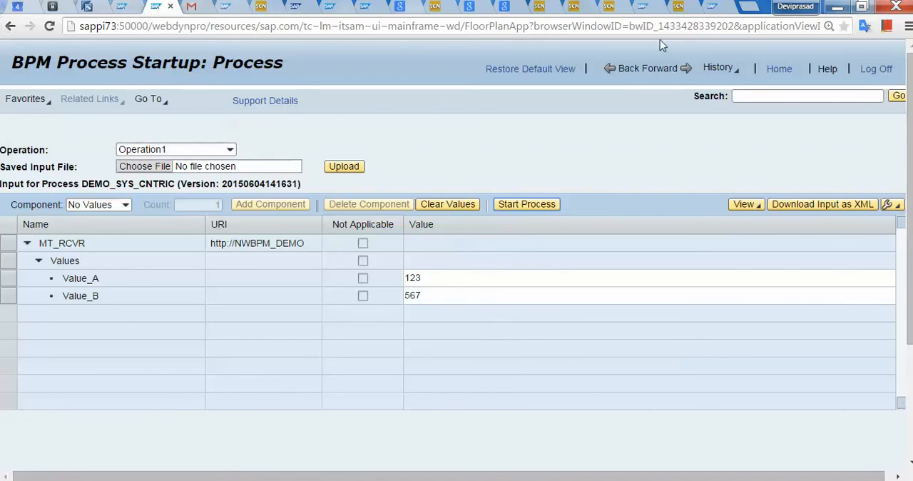
Reopen the process startup page and try to start DEMO_SYS_CNTRIC with Value_A 123 and Value_B 345.
double_click(627, 72)
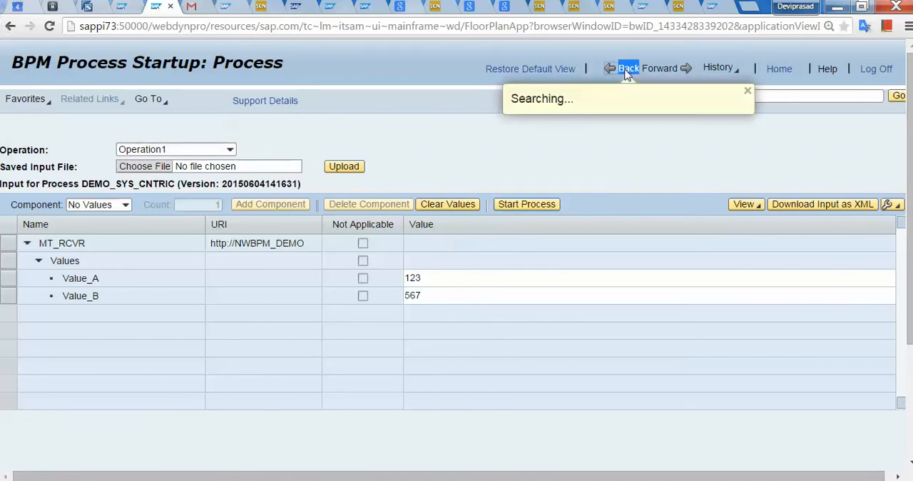
left_click(623, 72)
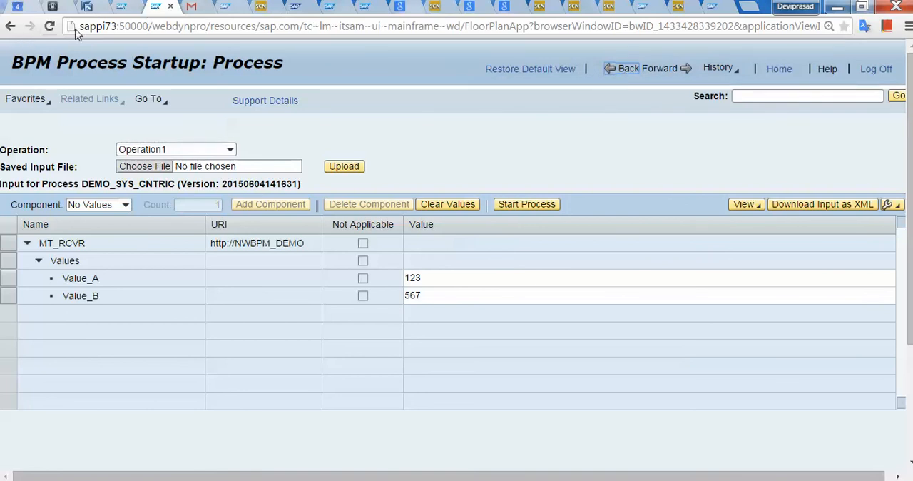
left_click(171, 9)
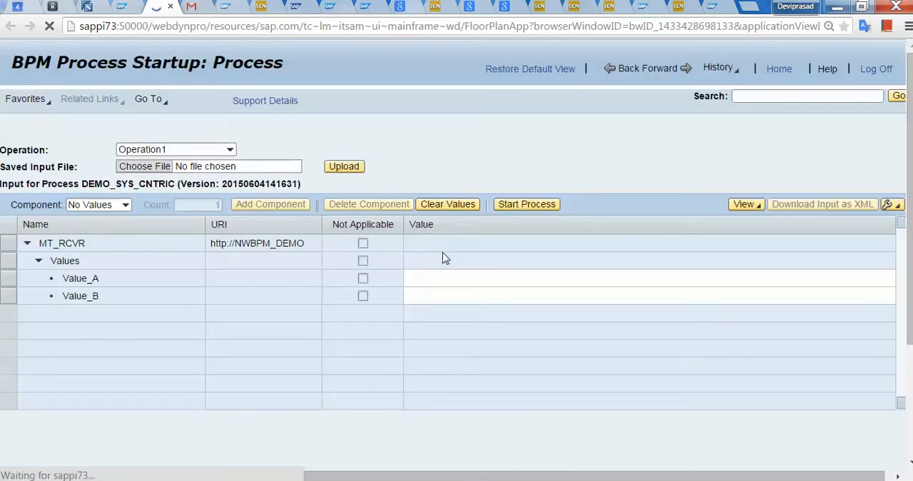
left_click(491, 276)
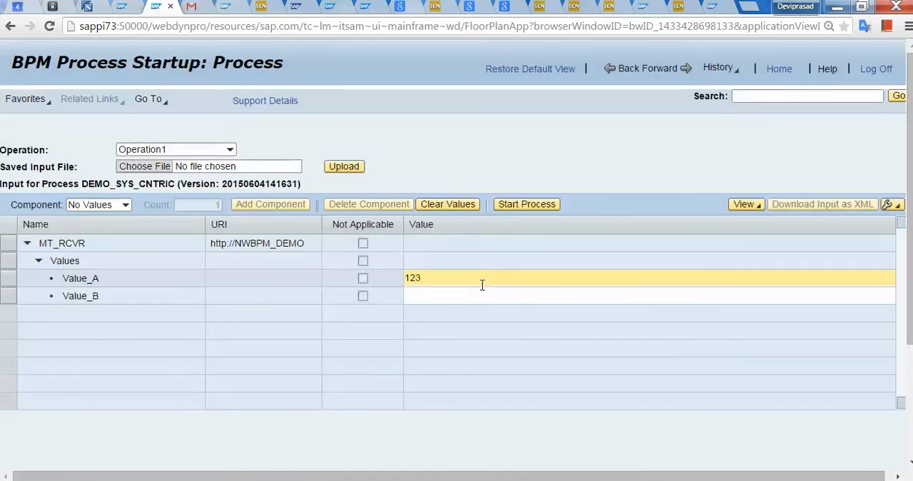
left_click(480, 292)
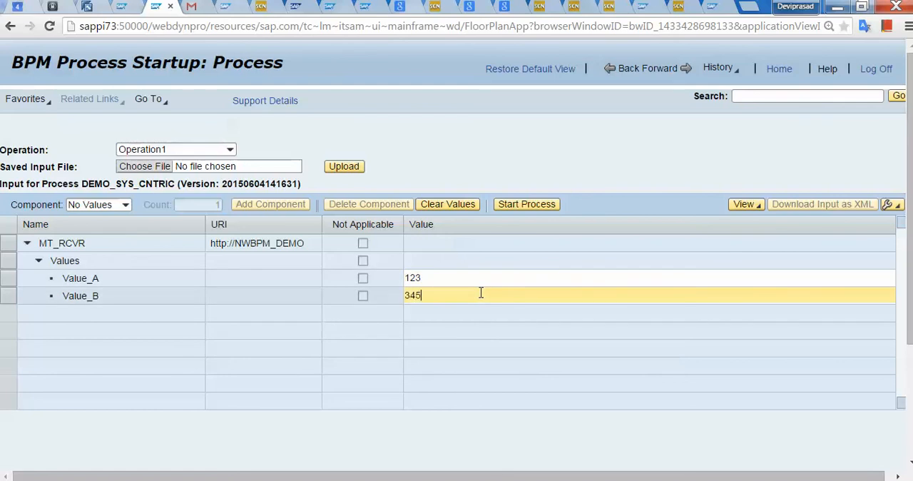
left_click(549, 207)
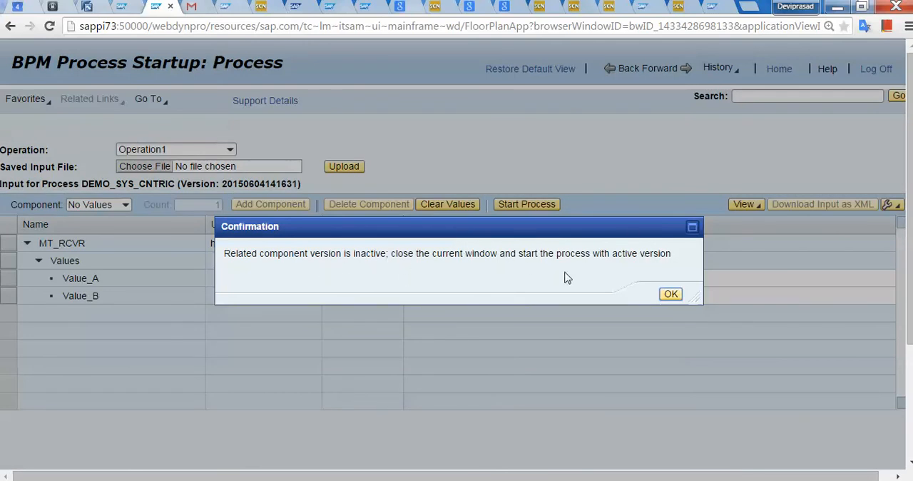
left_click(671, 293)
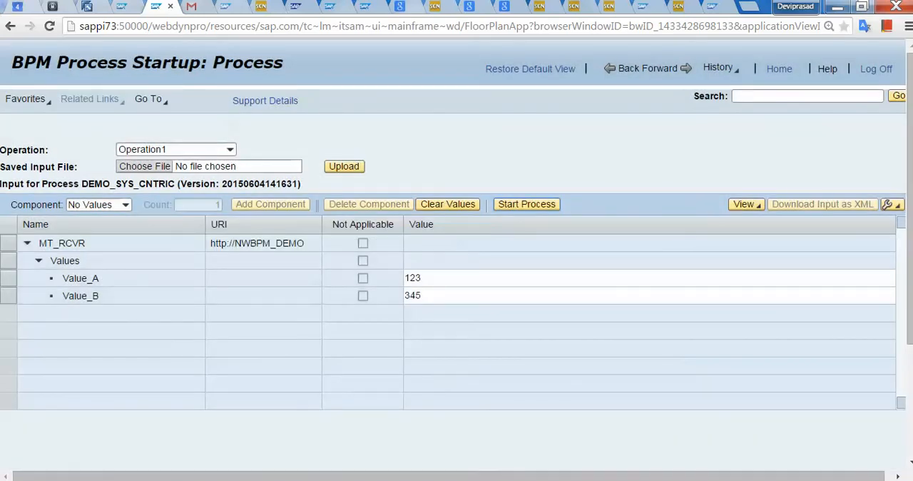
left_click(172, 7)
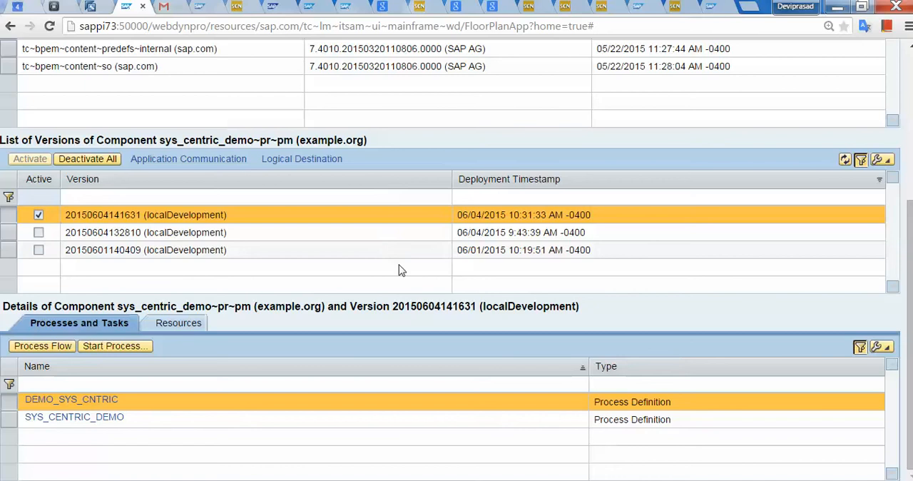
scroll(644, 402, "up", 4)
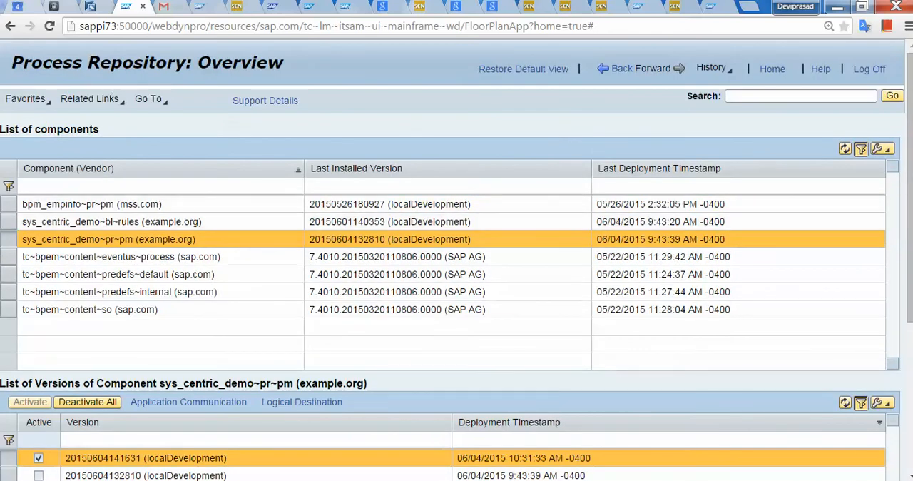
left_click(50, 33)
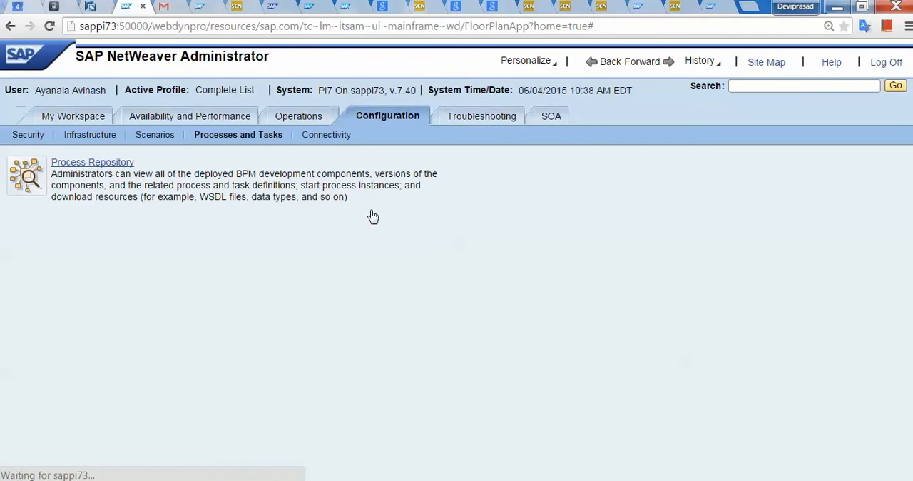
left_click(105, 163)
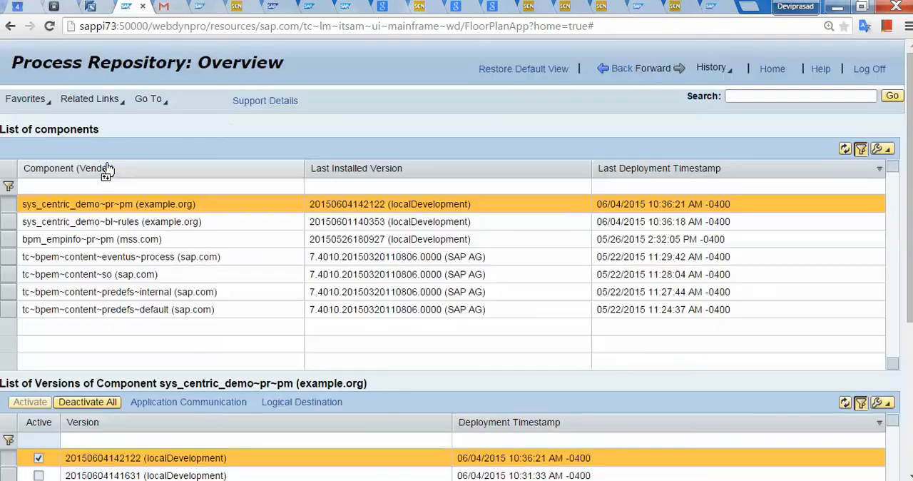
left_click(223, 167)
scroll(350, 229, "down", 3)
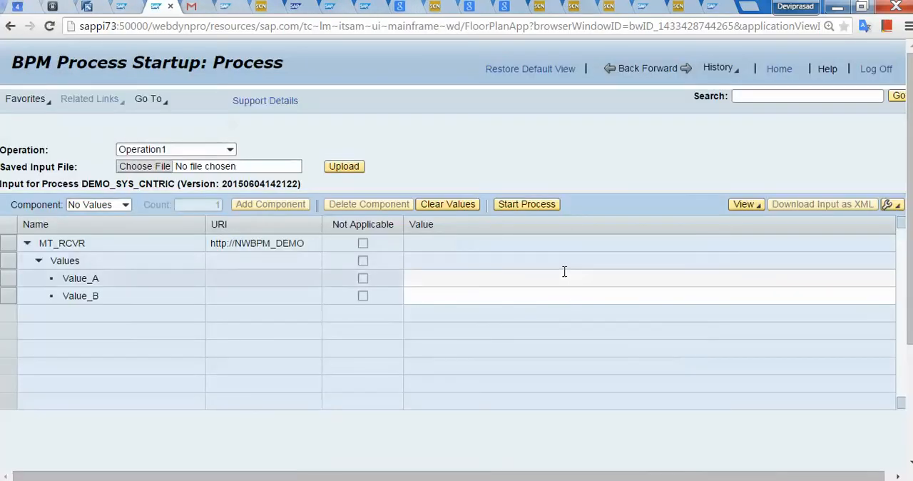
Set Value_A to 123 and Value_B to 456, and start the DEMO_SYS_CNTRIC process.
left_click(565, 272)
type("123")
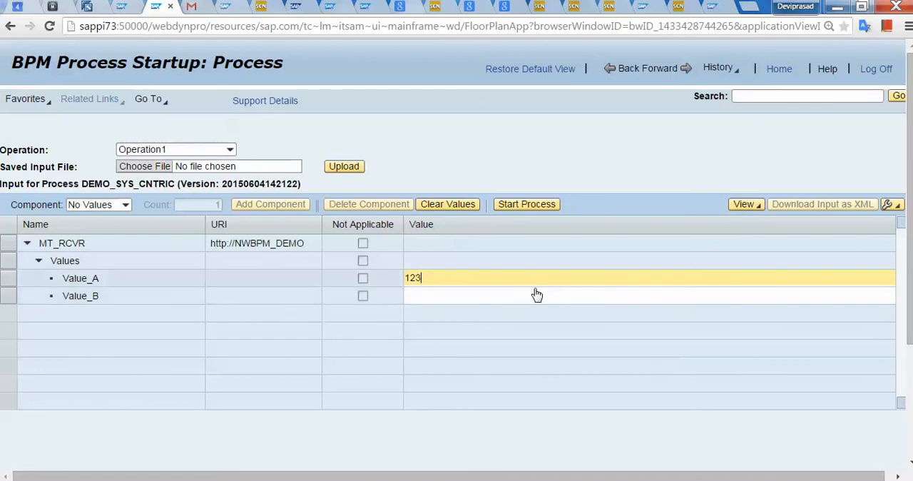
left_click(533, 293)
type("456")
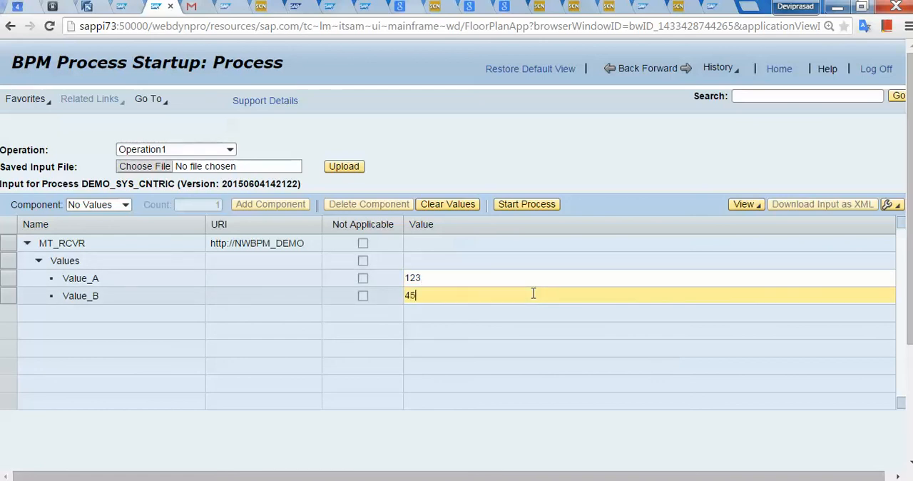
left_click(547, 212)
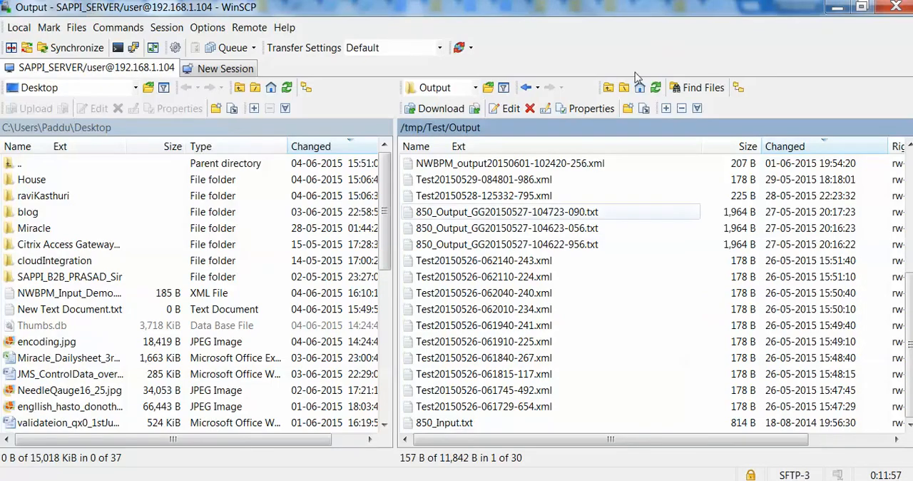
left_click(656, 87)
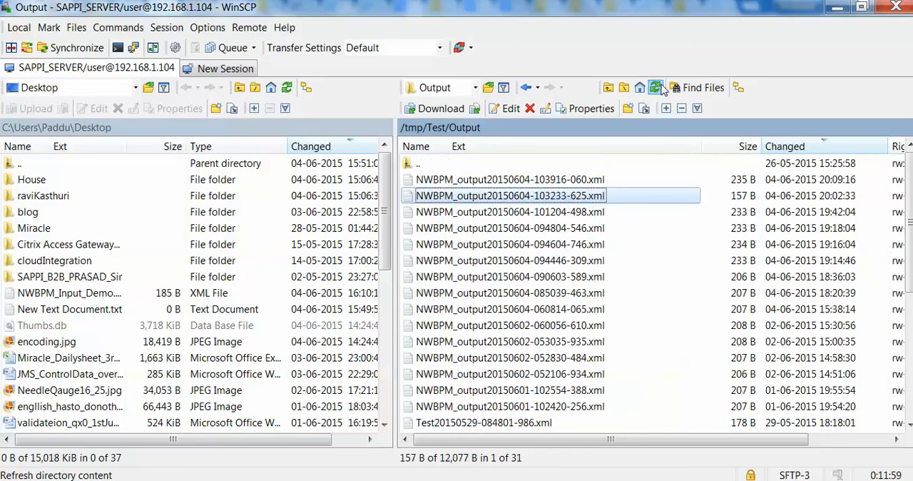
left_click(579, 183)
double_click(580, 183)
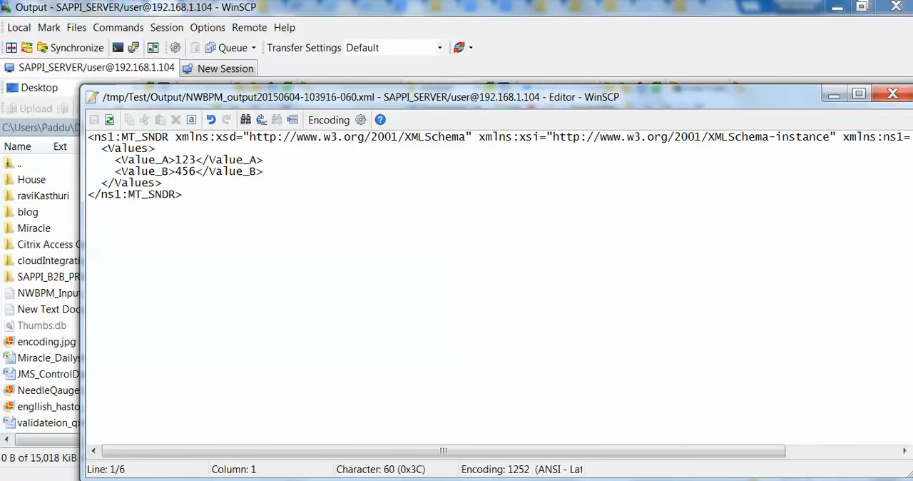
left_click(900, 96)
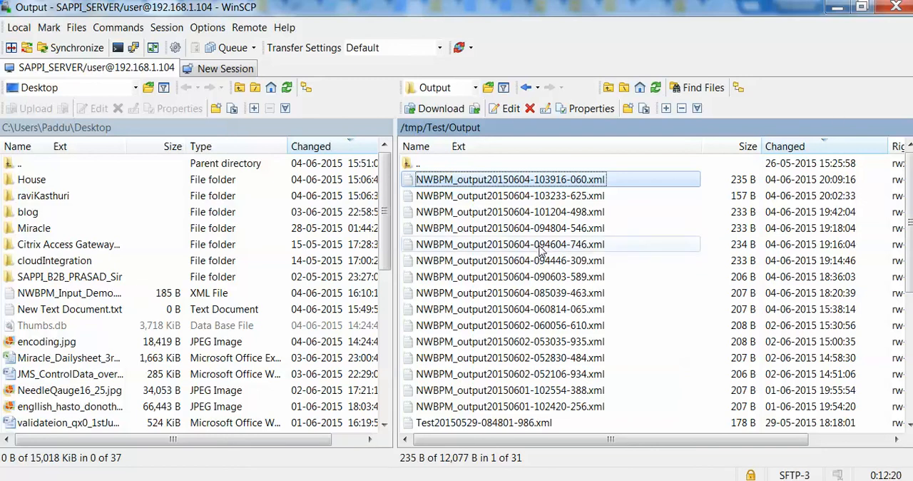
double_click(540, 187)
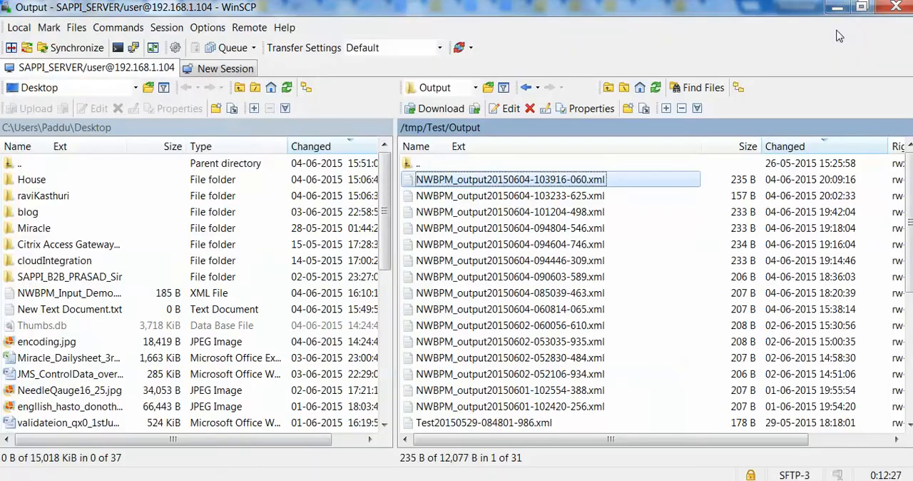
left_click(840, 37)
Switch to the integration configuration in Remote Desktop Connection and open the objects of configuration scenario CS_NWBPM_DEMO_A.
left_click(687, 479)
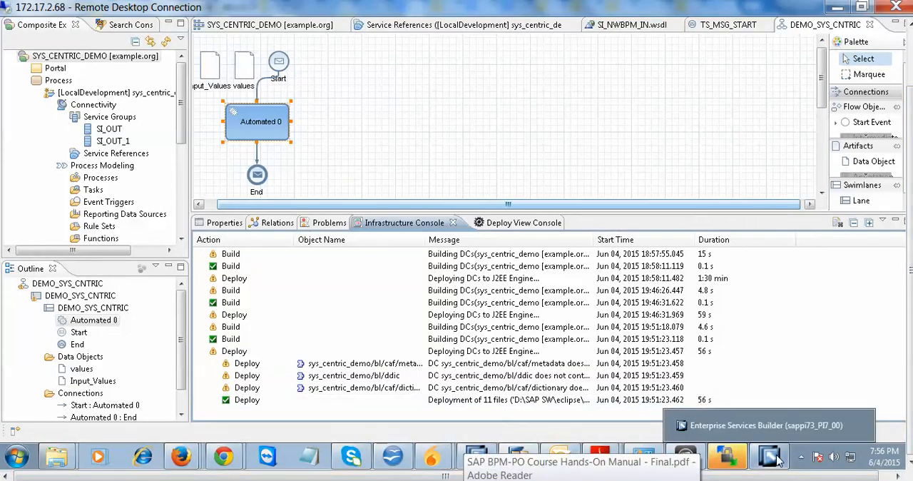
left_click(478, 457)
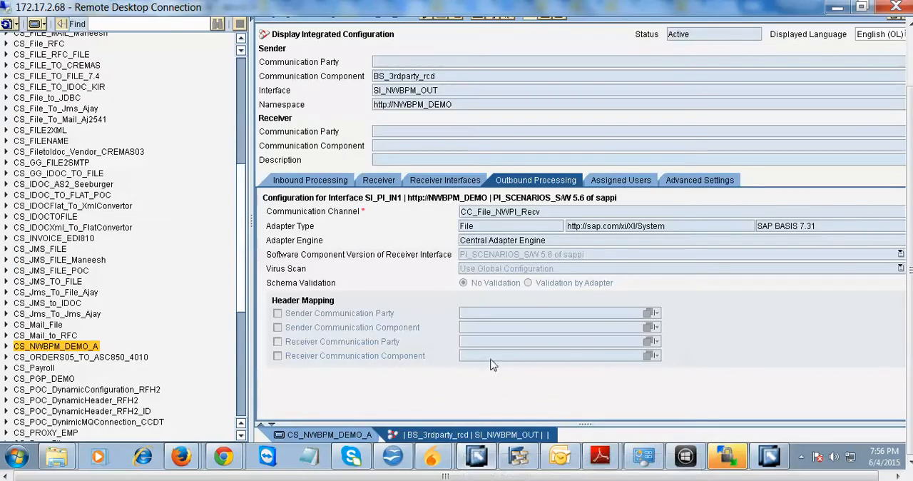
double_click(77, 347)
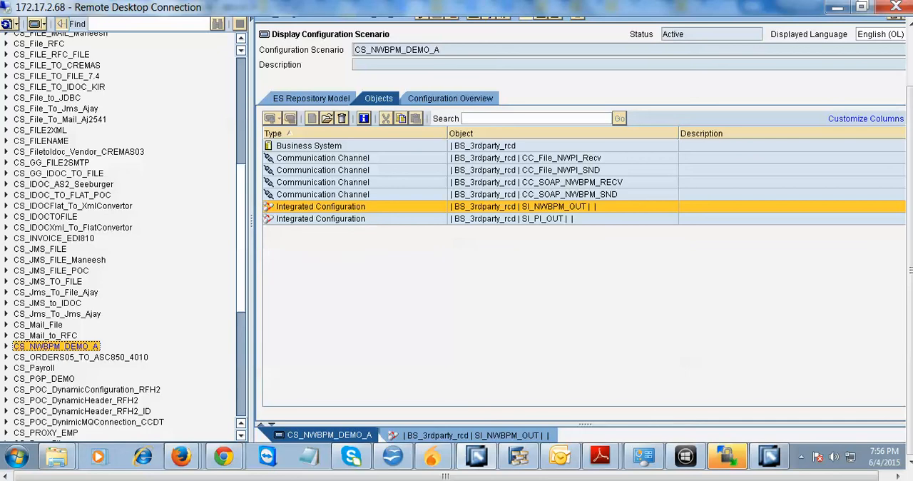
Switch to WinSCP and open the remote /tmp/Test/Input folder.
mouse_move(644, 457)
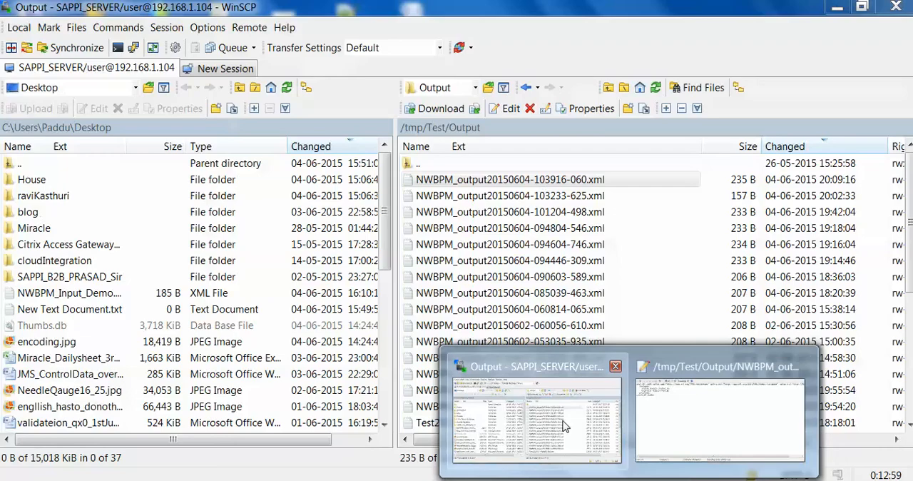
left_click(535, 418)
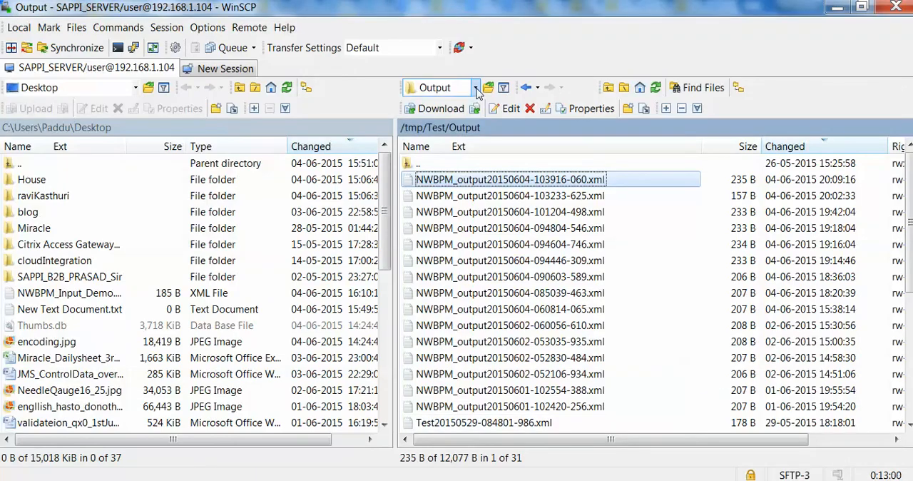
left_click(476, 87)
left_click(446, 135)
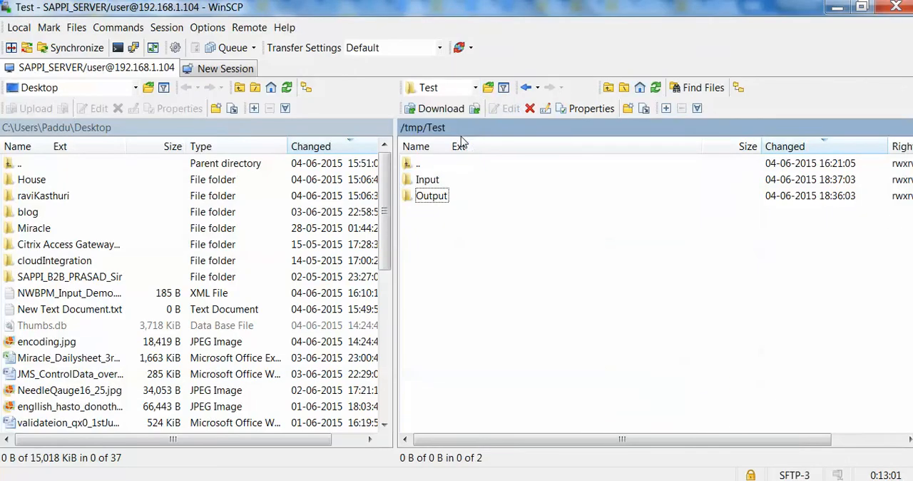
left_click(434, 183)
double_click(434, 183)
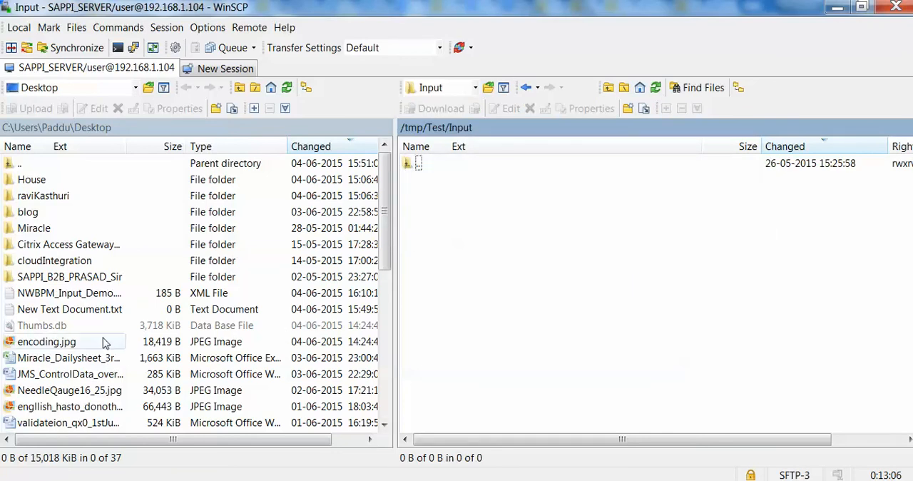
Open the local desktop file NWBPM_Input_Demo.xml for editing and set Value_A to 5000.
left_click(48, 301)
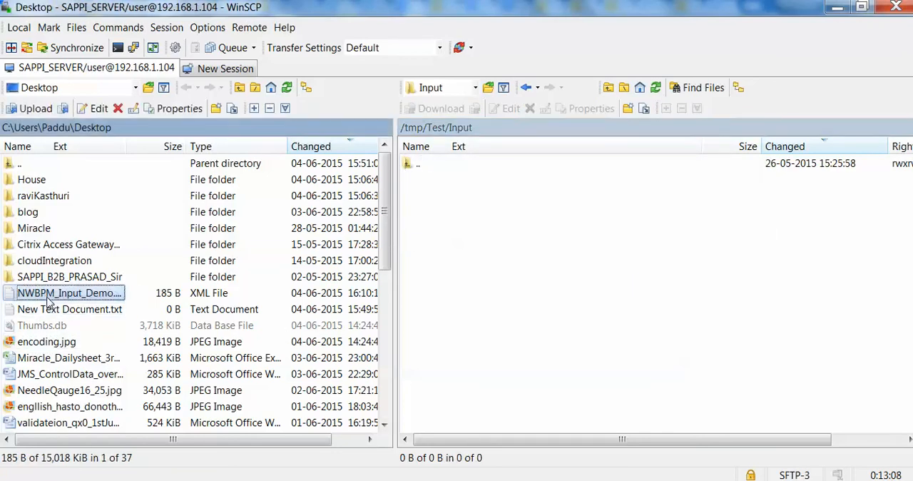
right_click(47, 298)
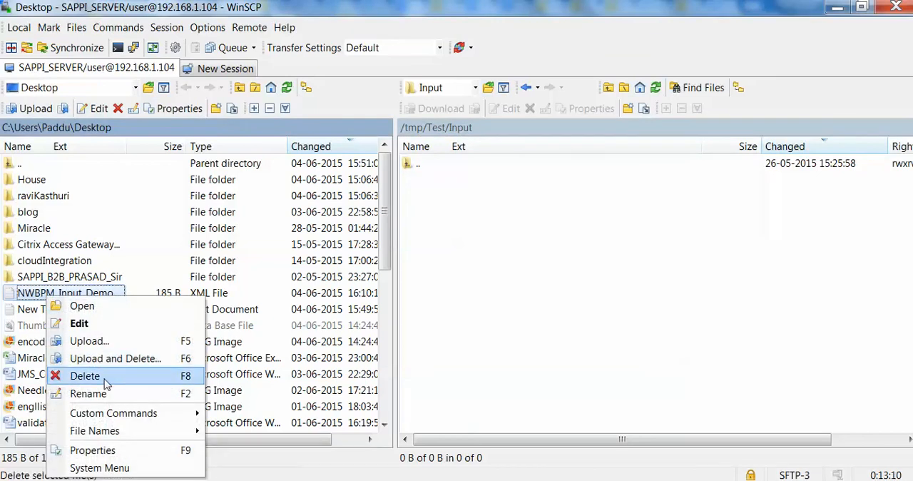
left_click(79, 325)
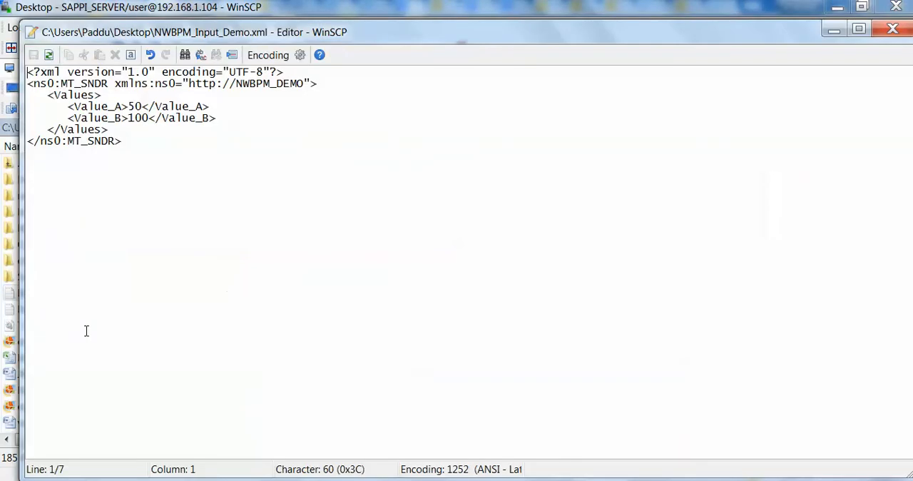
left_click(141, 100)
left_click(143, 105)
type("00")
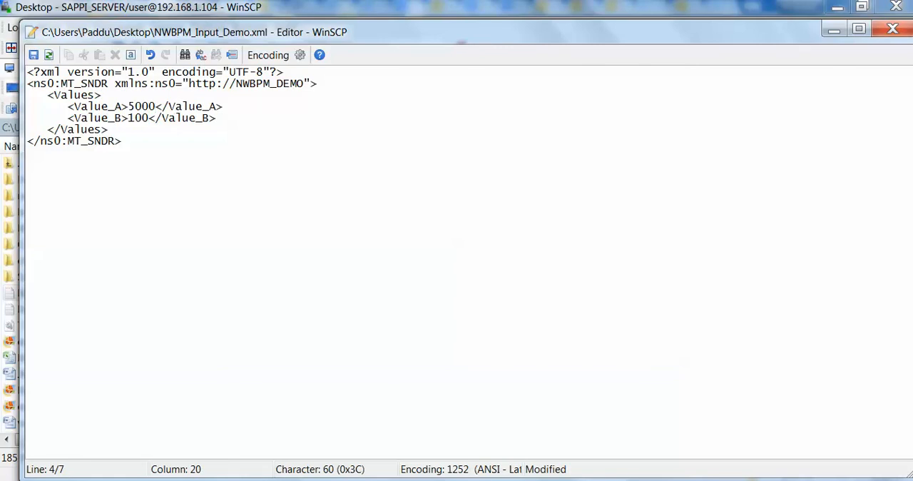
Set Value_B to 678 in NWBPM_Input_Demo.xml, then save and close the file.
key("Left")
key("BackSpace")
key("BackSpace")
key("BackSpace")
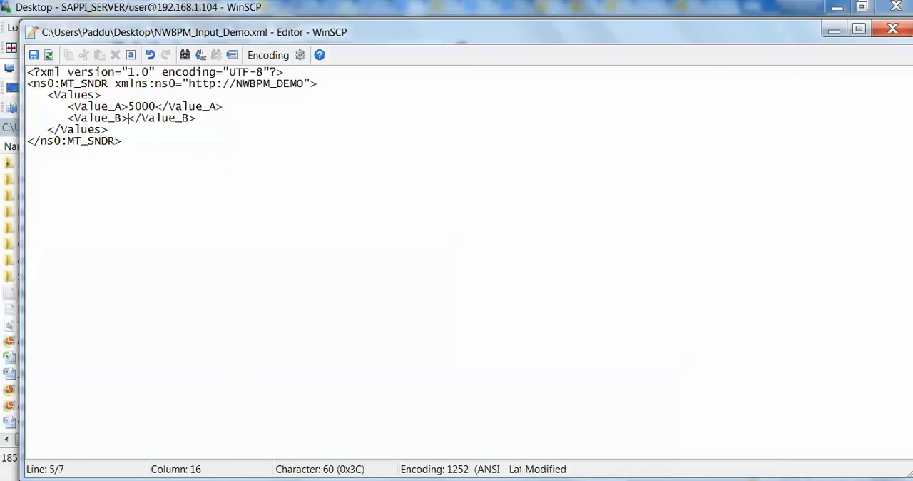
type("678")
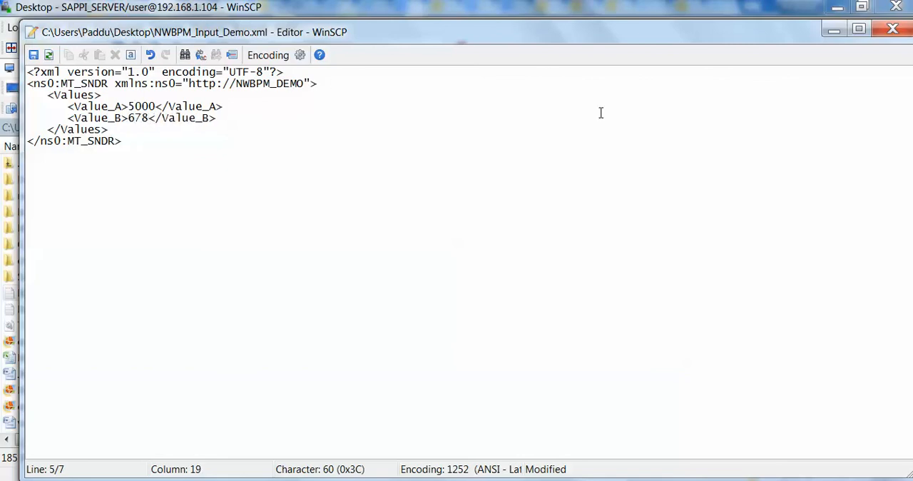
key("ctrl+s")
left_click(890, 29)
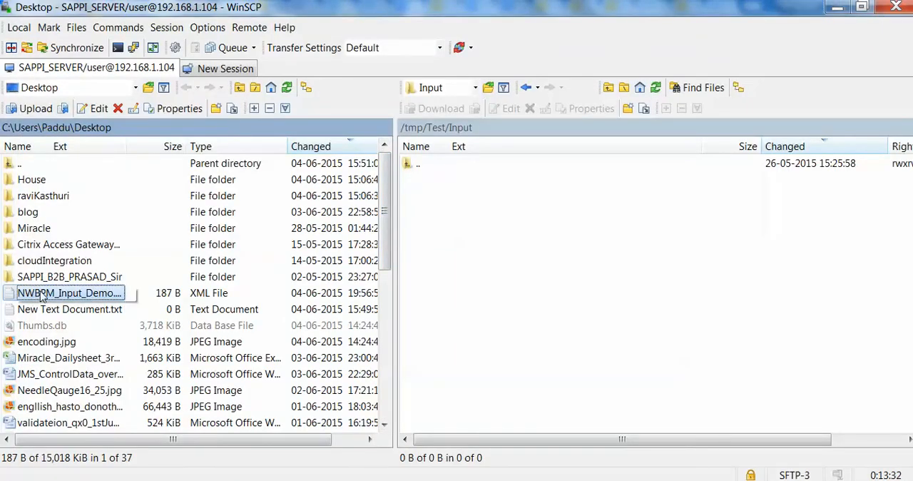
Upload NWBPM_Input_Demo.xml to /tmp/Test/Input and set the uploaded file's octal permissions to 0777.
left_click_drag(41, 297, 488, 198)
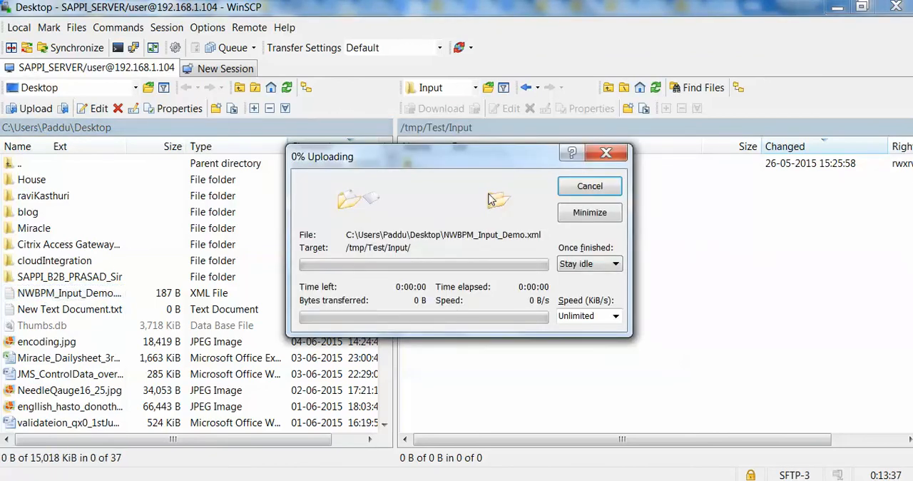
left_click(499, 182)
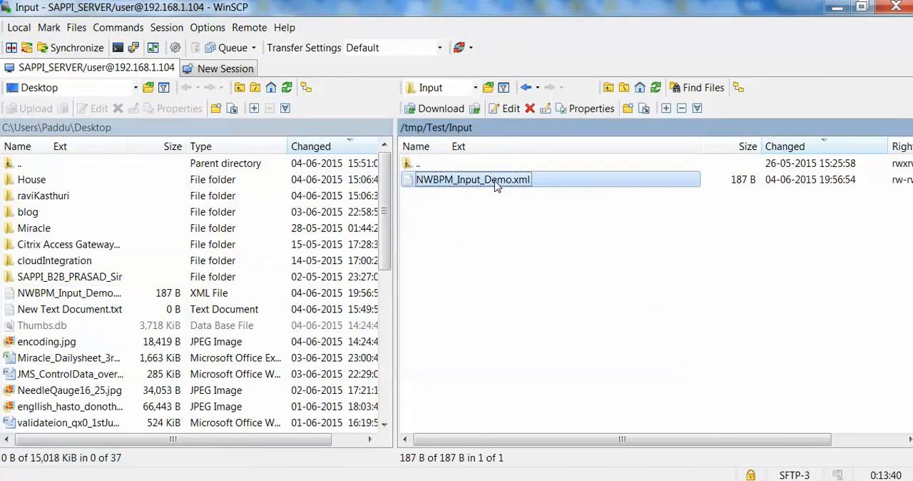
left_click(503, 183)
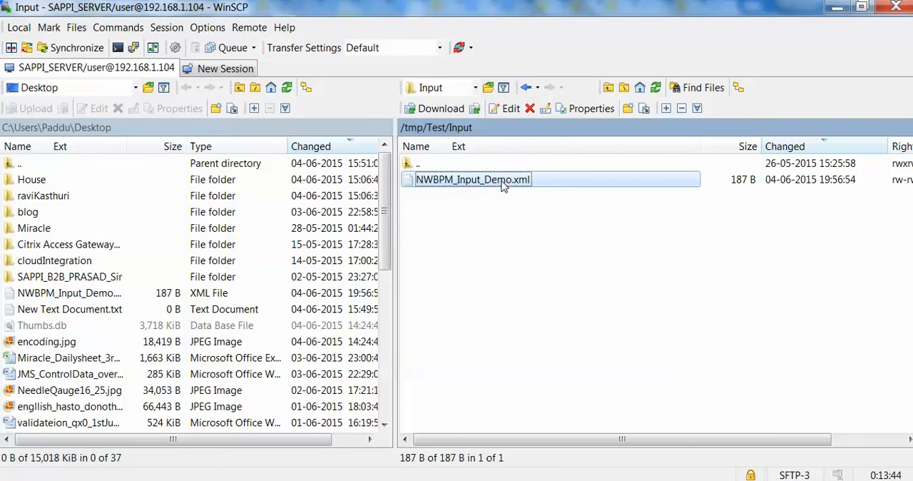
right_click(503, 184)
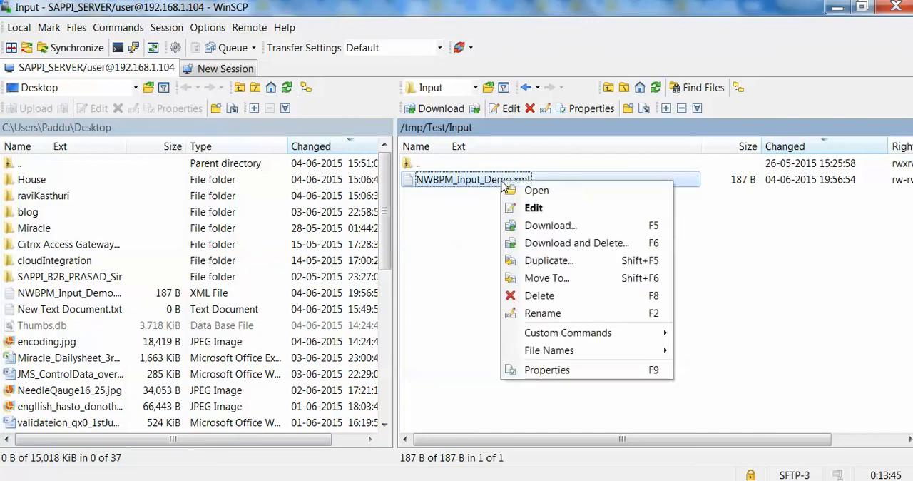
left_click(592, 370)
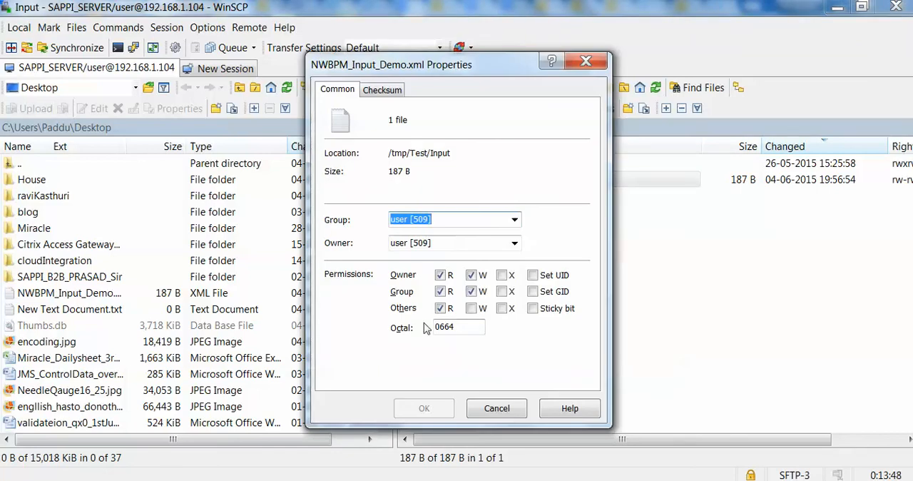
left_click(467, 331)
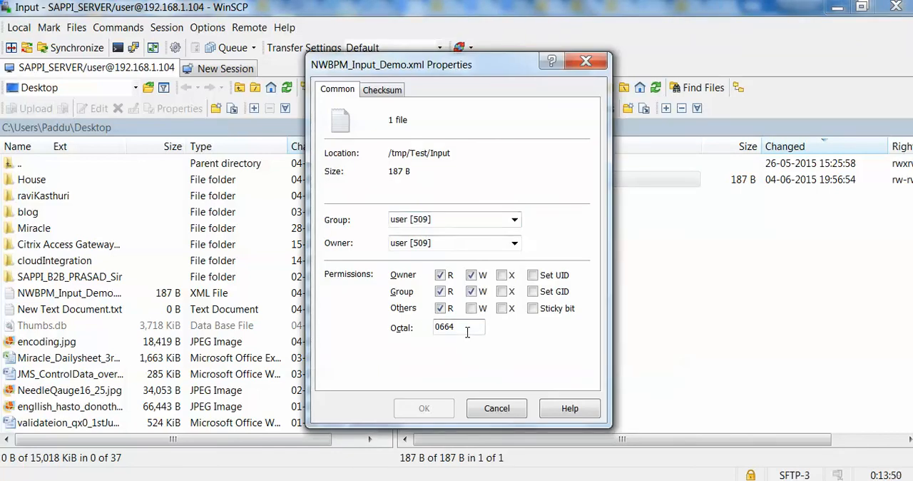
key("BackSpace")
key("BackSpace")
key("BackSpace")
type("777")
key("Return")
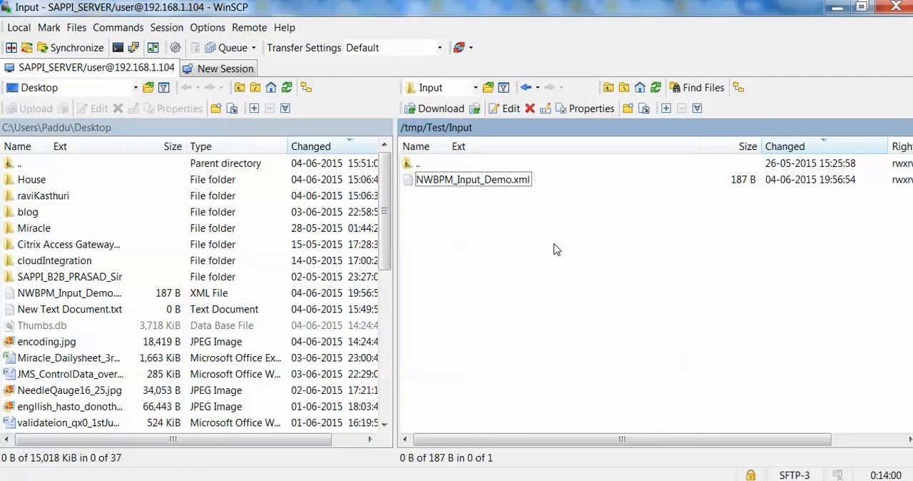
Refresh the /tmp/Test/Input folder repeatedly to check whether NWBPM_Input_Demo.xml has been picked up.
left_click(656, 88)
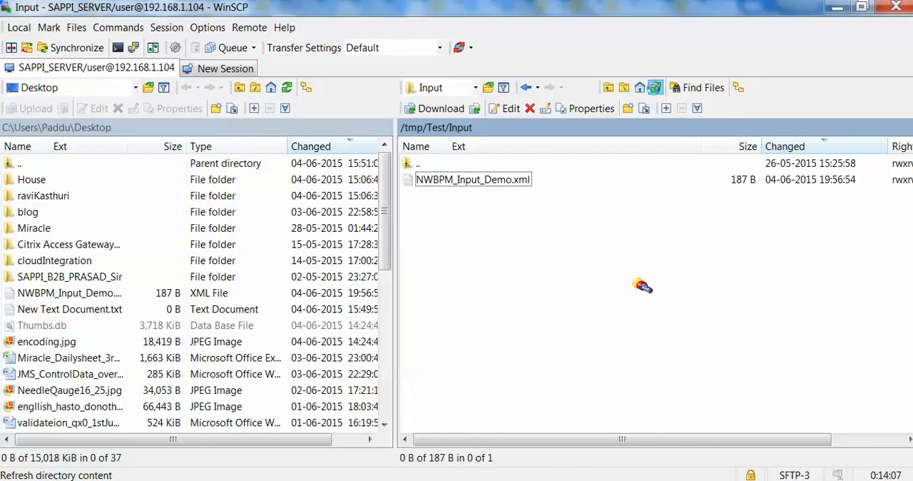
left_click(655, 89)
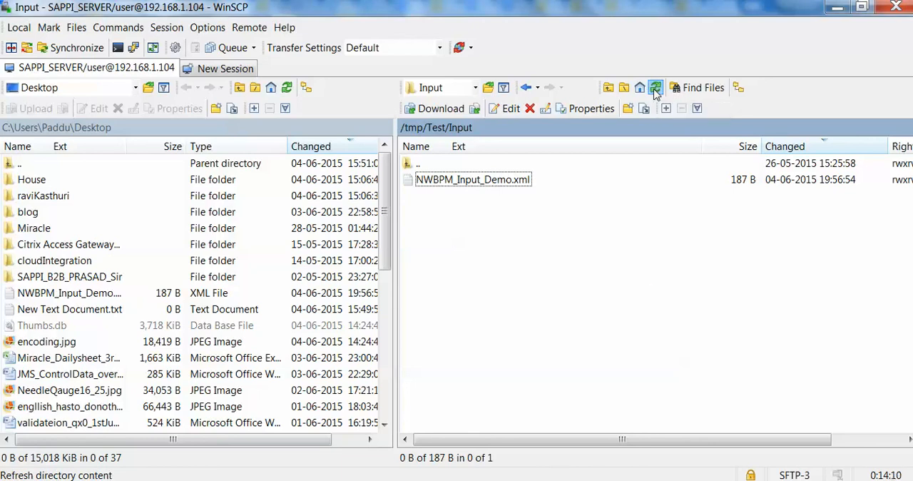
left_click(656, 88)
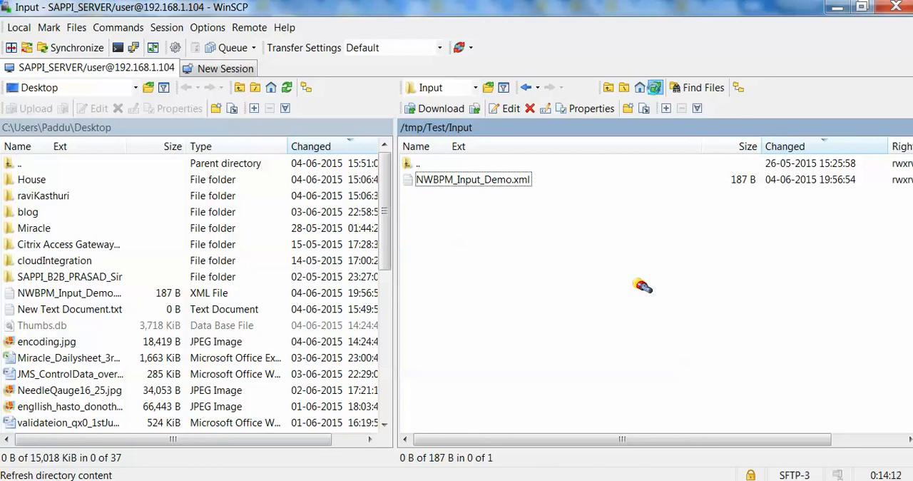
left_click(656, 89)
left_click(655, 90)
left_click(656, 87)
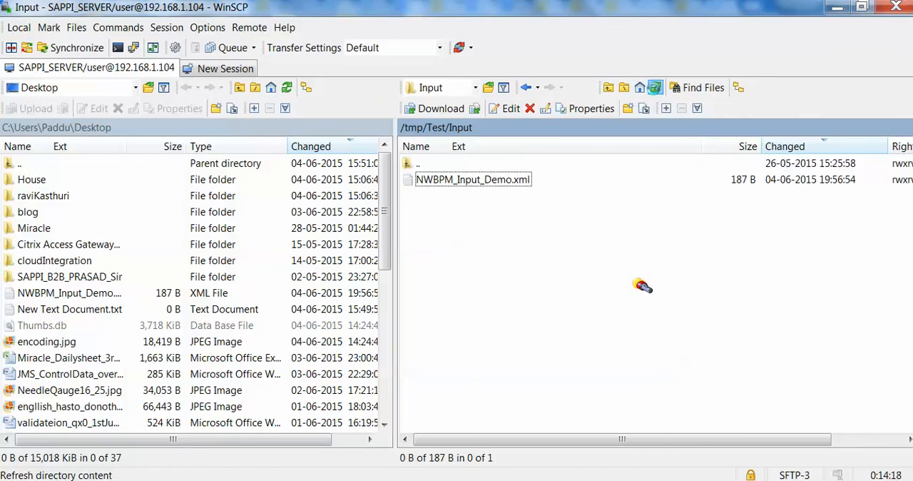
left_click(655, 88)
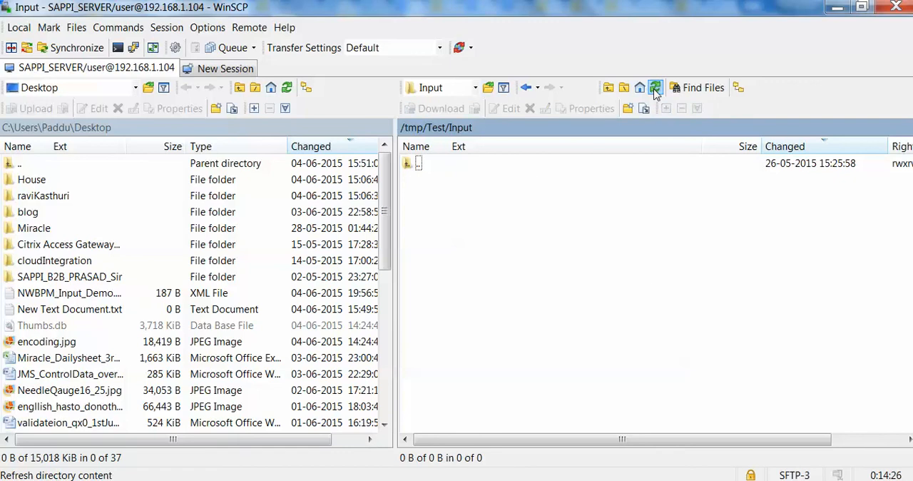
left_click(476, 88)
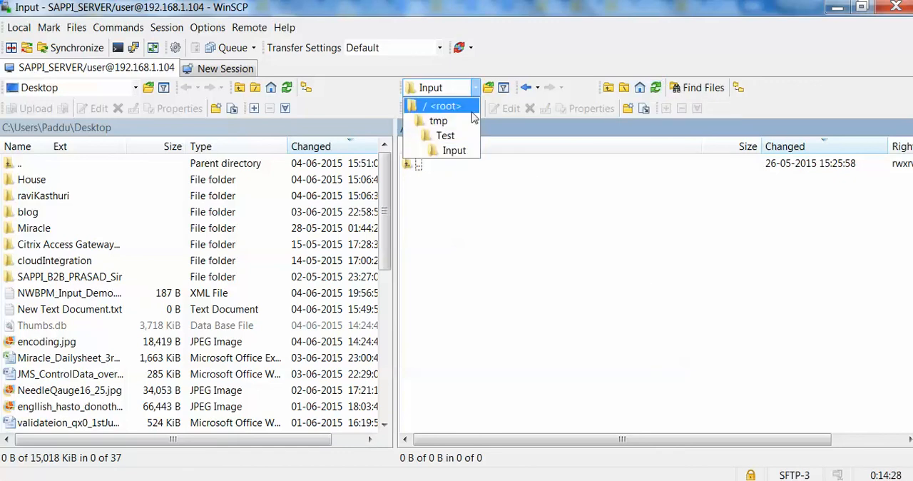
left_click(471, 134)
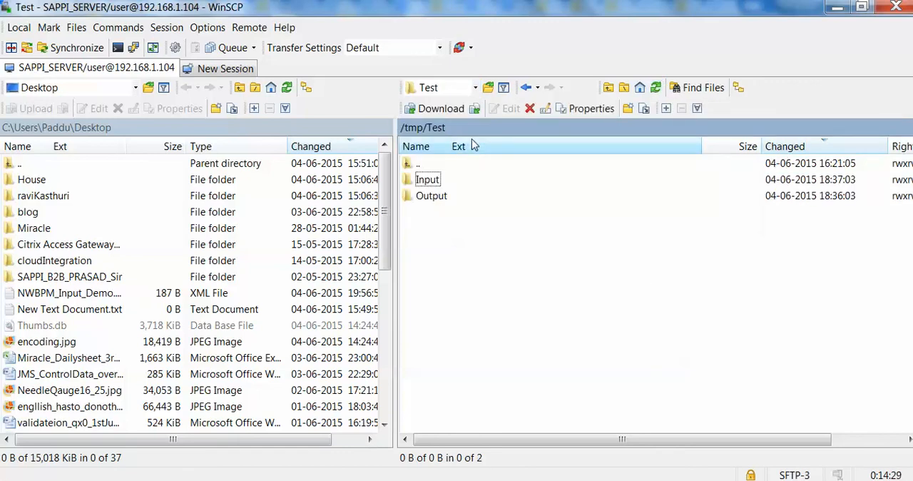
double_click(431, 197)
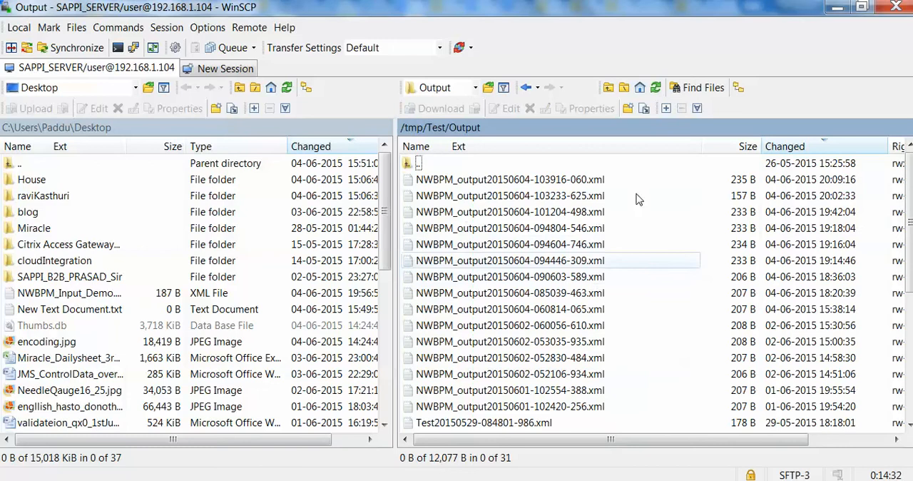
left_click(655, 90)
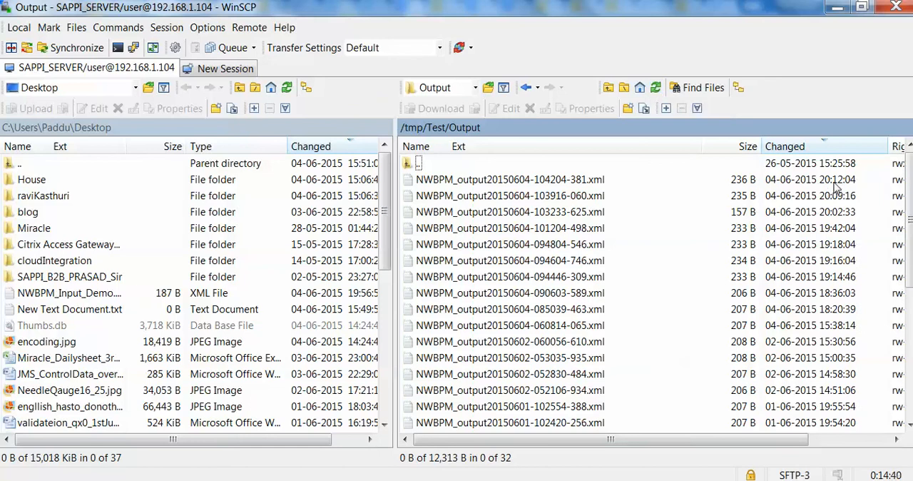
left_click(655, 87)
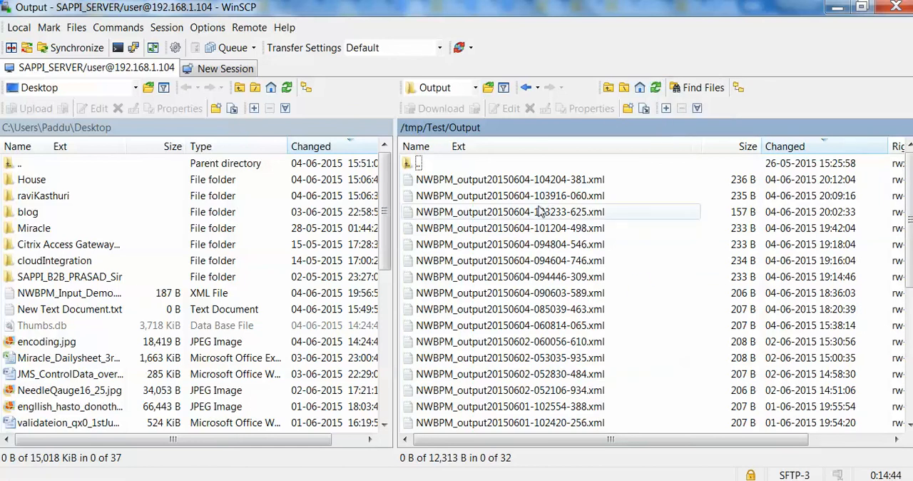
left_click(557, 181)
double_click(557, 181)
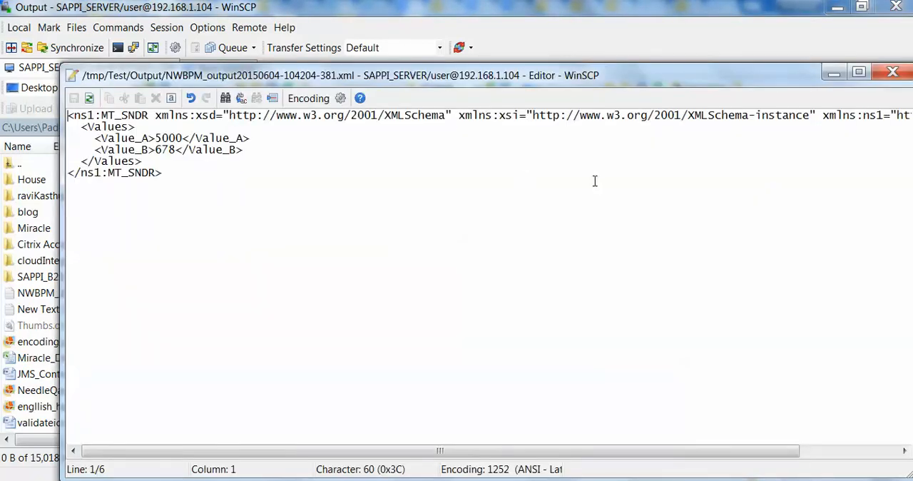
left_click(901, 73)
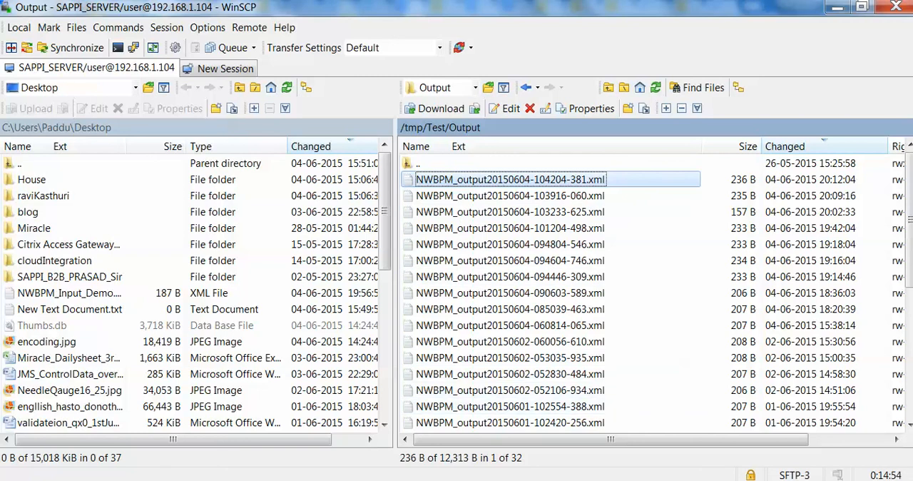
left_click(655, 87)
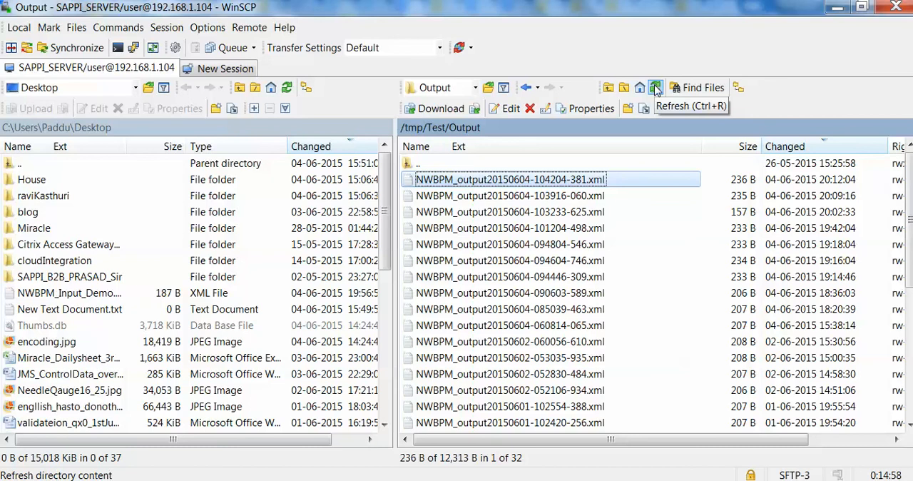
left_click(698, 232)
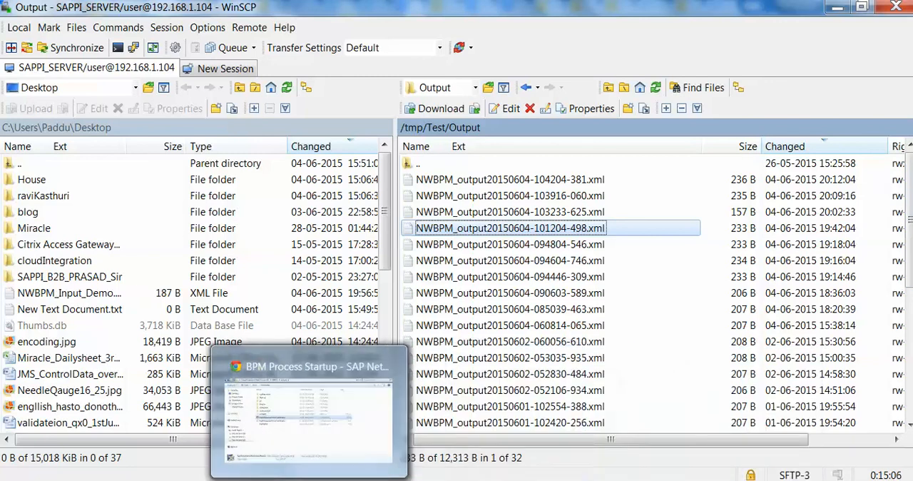
Switch to Chrome and close the BPM Process Startup page of DEMO_SYS_CNTRIC.
left_click(338, 480)
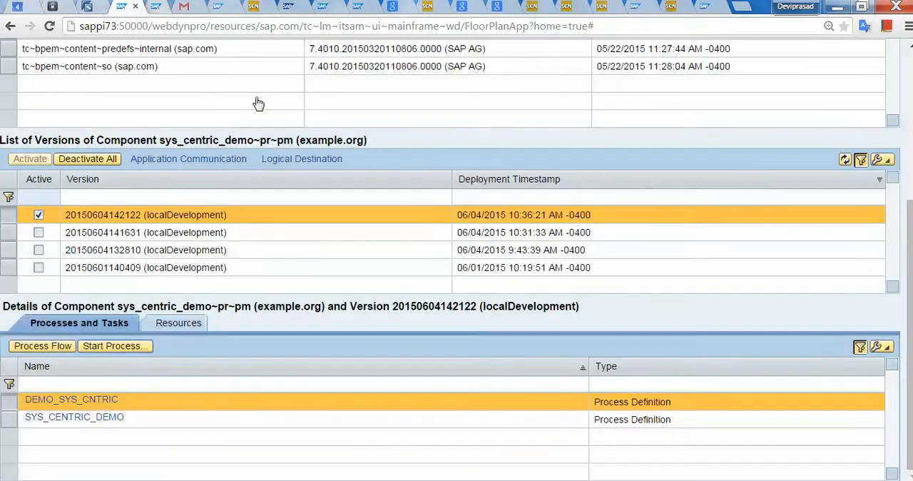
left_click(170, 8)
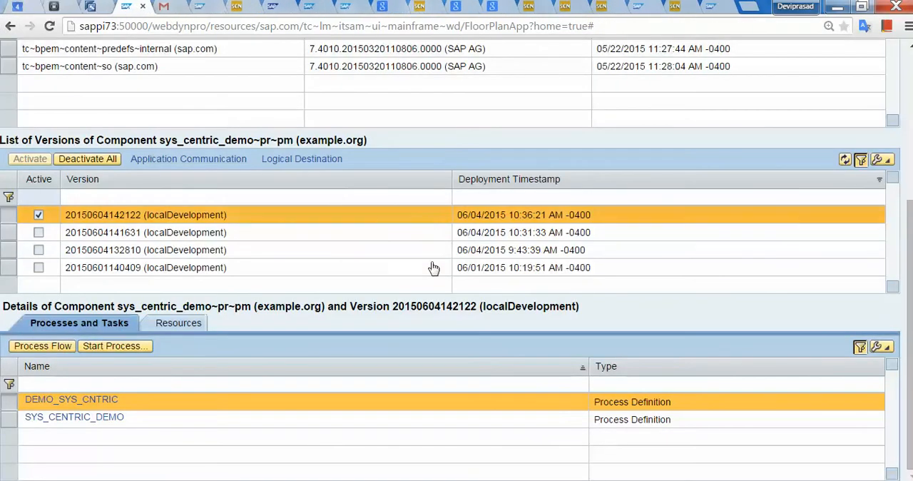
Open the process instances of DEMO_SYS_CNTRIC and compare the two, ending on the one started at 10:39:15 AM.
left_click(65, 404)
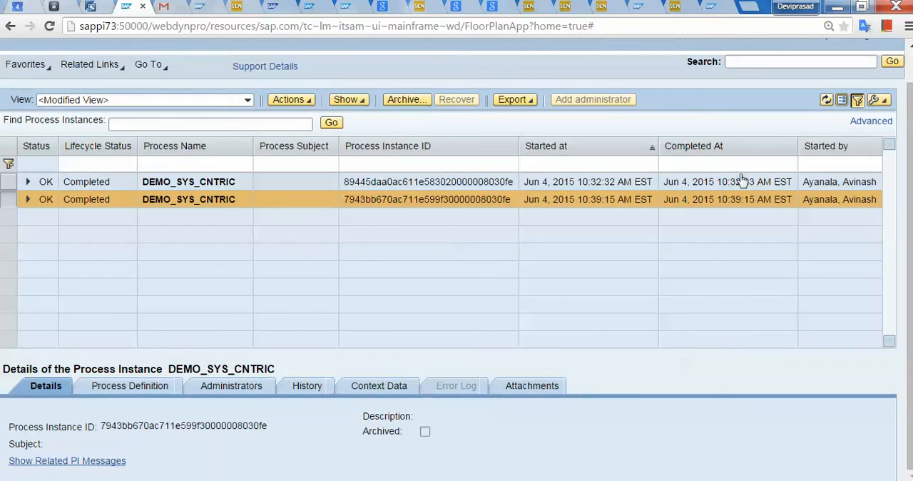
left_click(198, 183)
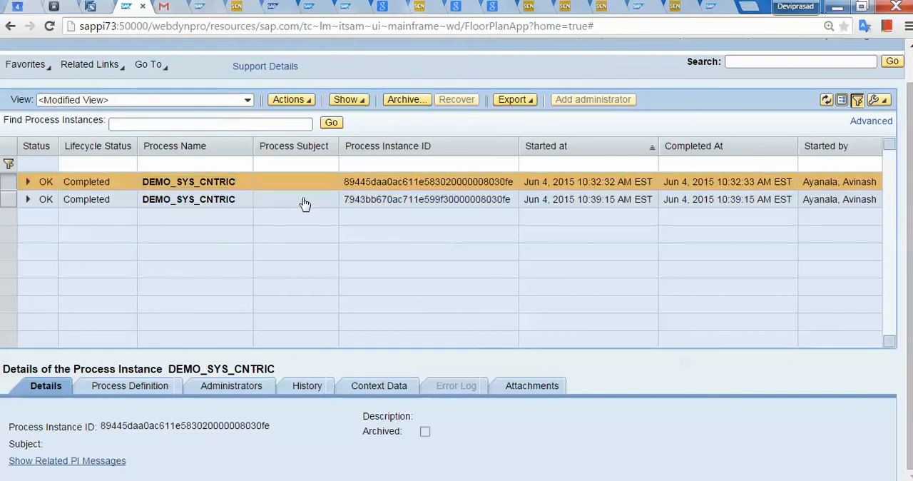
left_click(304, 205)
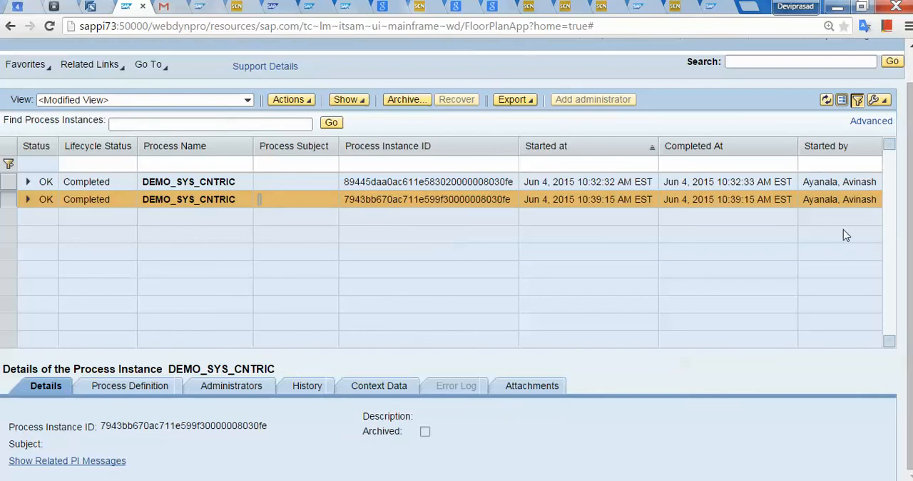
Review the process definition and context data of the DEMO_SYS_CNTRIC instance started at 10:39:15 AM.
left_click(133, 391)
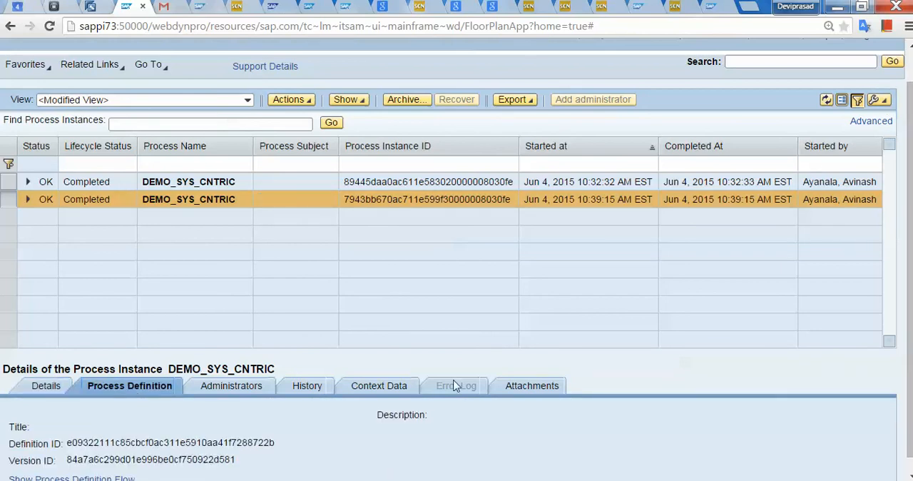
left_click(397, 389)
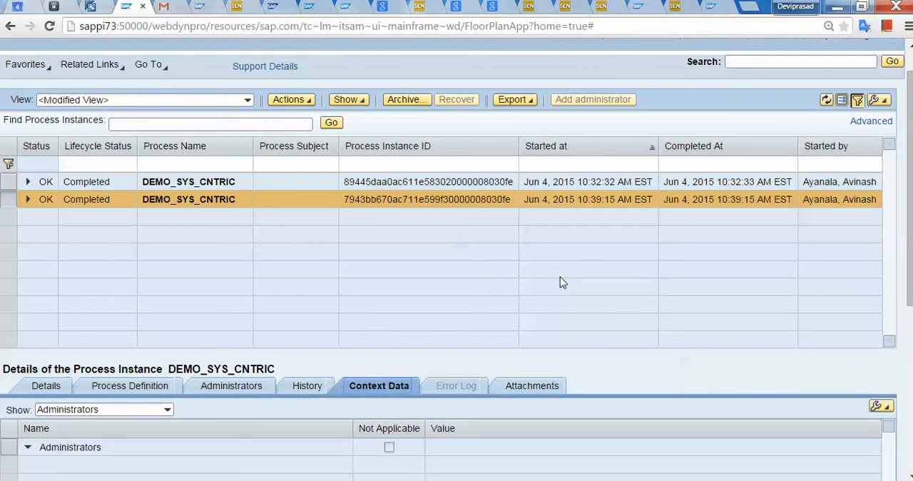
left_click(208, 203)
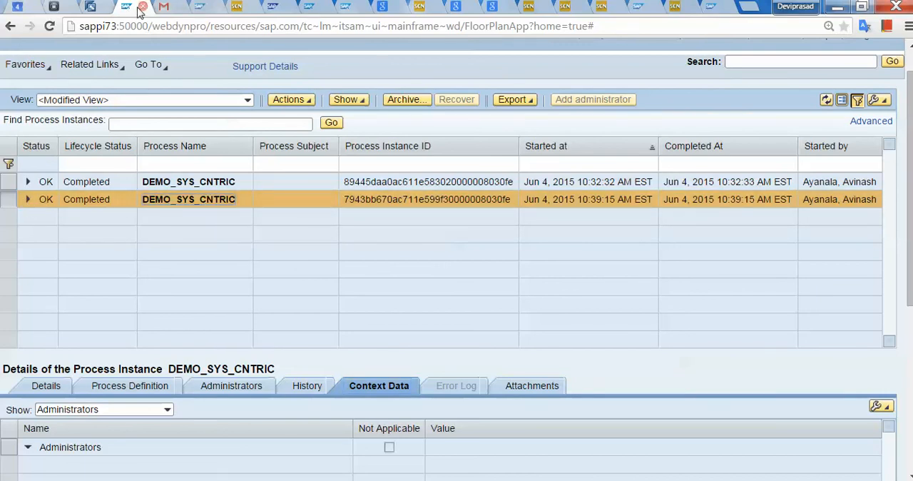
left_click(202, 235)
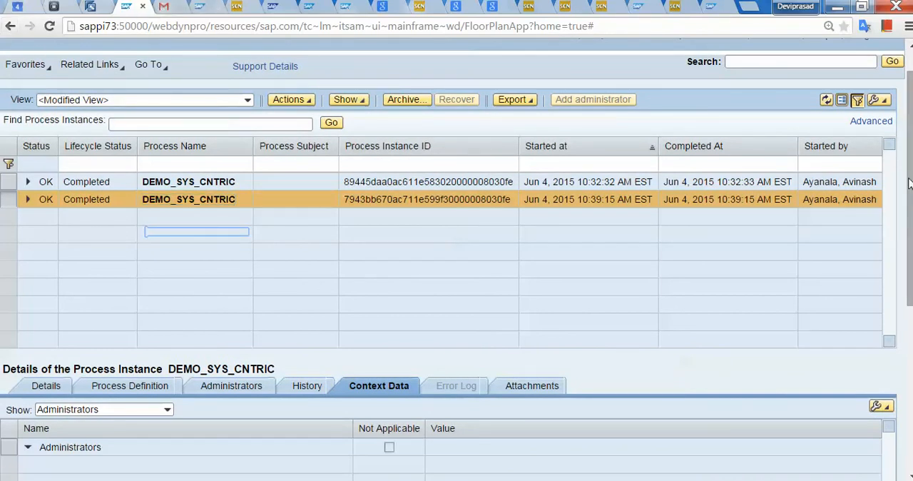
scroll(910, 184, "up", 2)
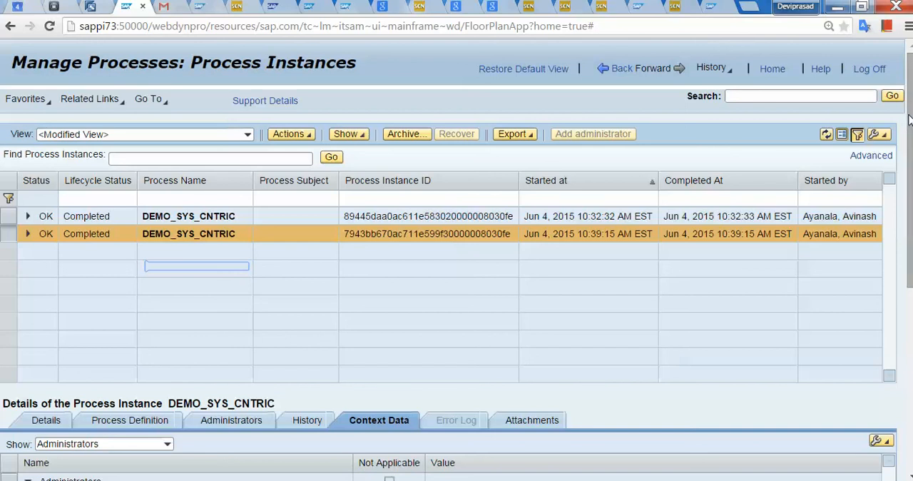
left_click_drag(910, 121, 897, 251)
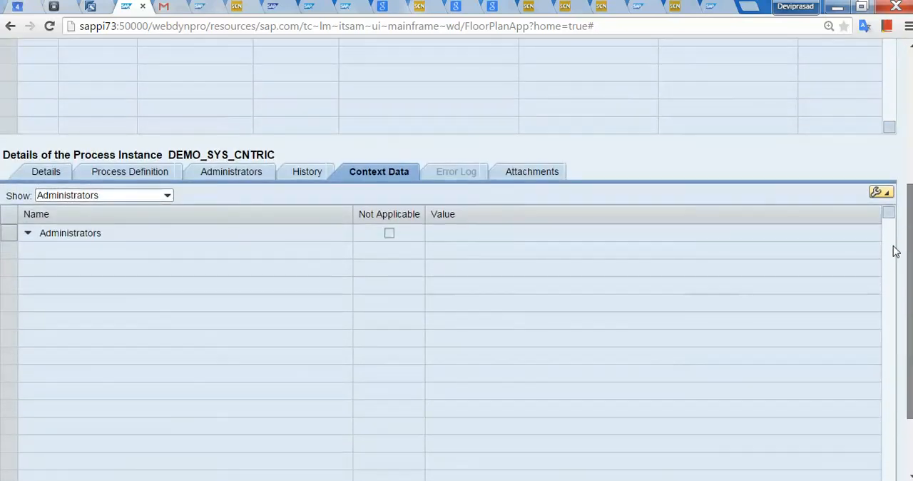
Show the related PI messages of the selected DEMO_SYS_CNTRIC instance and view the message list.
left_click(45, 173)
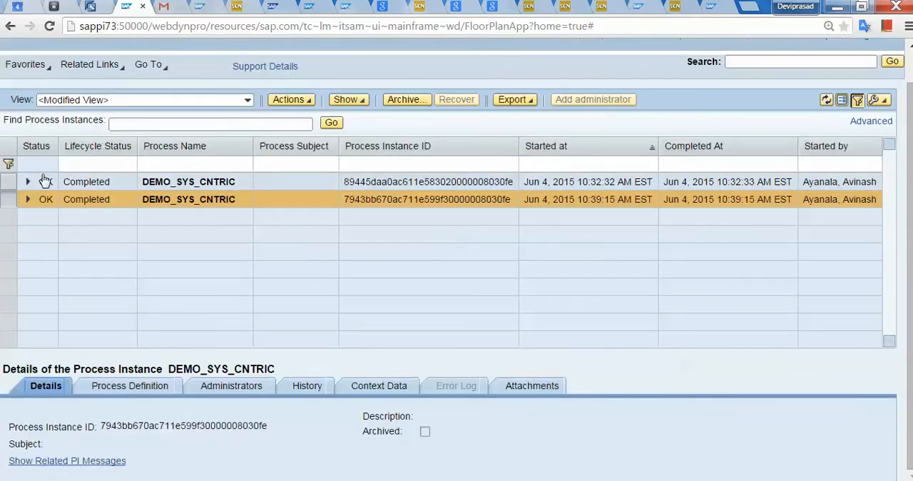
left_click(112, 461)
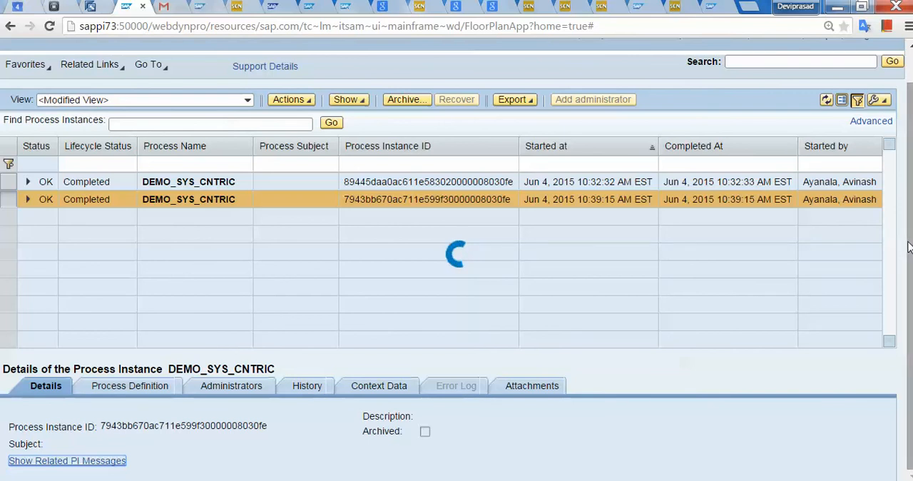
scroll(909, 212, "up", 1)
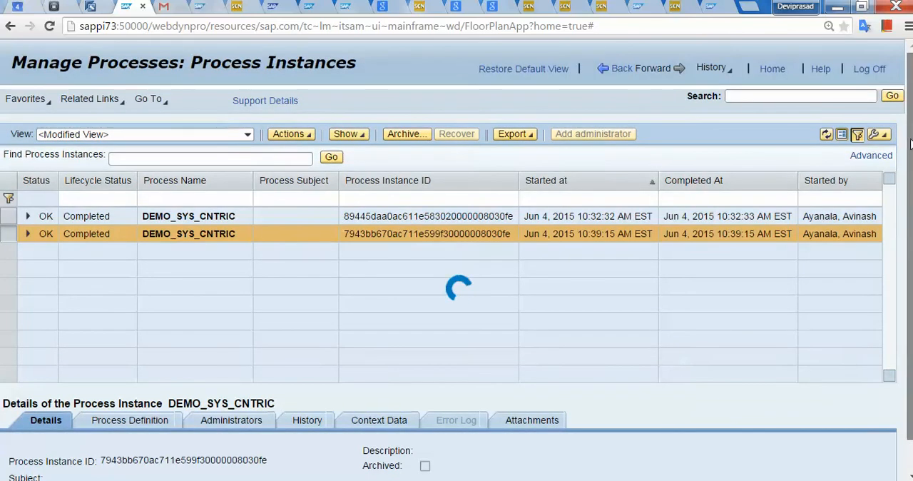
scroll(910, 214, "down", 1)
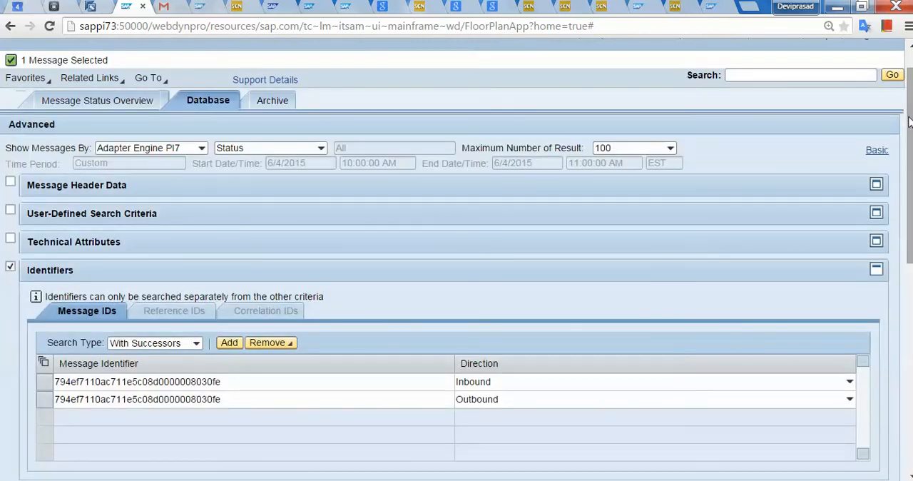
left_click_drag(909, 123, 895, 367)
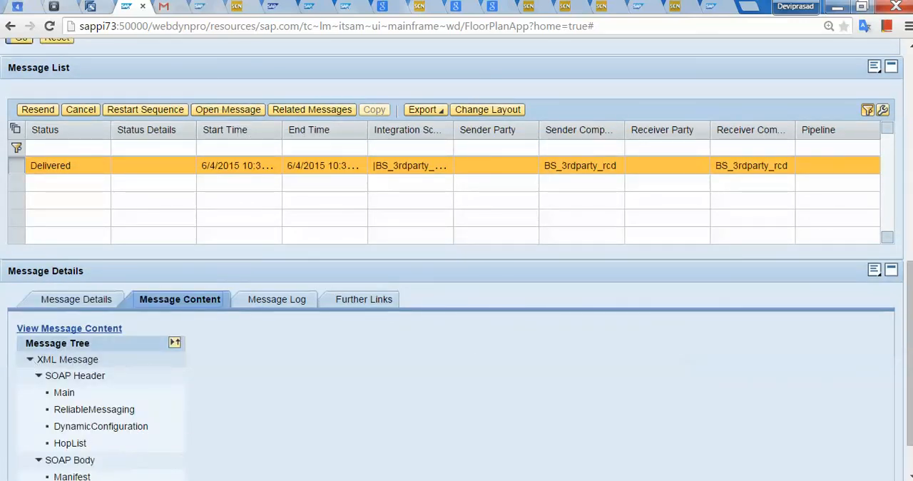
Download the delivered message's content, check Value_A and Value_B in message.txt, and close the file.
left_click(51, 333)
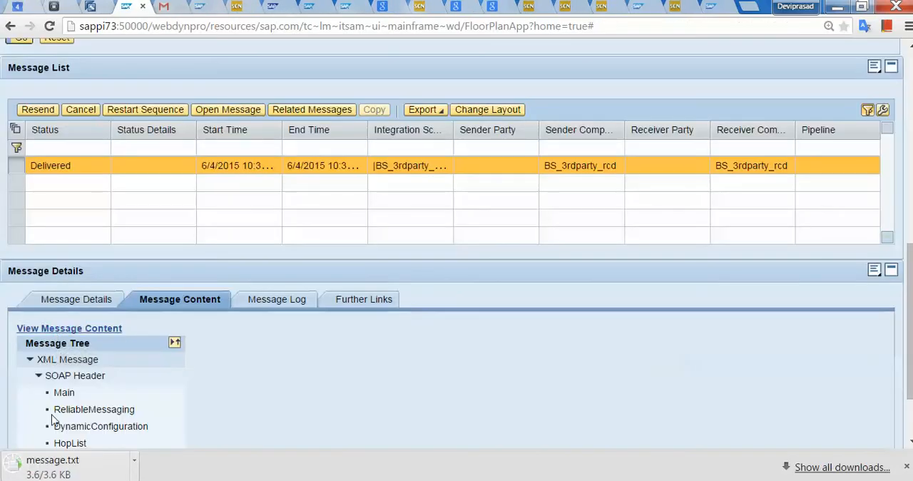
left_click(96, 461)
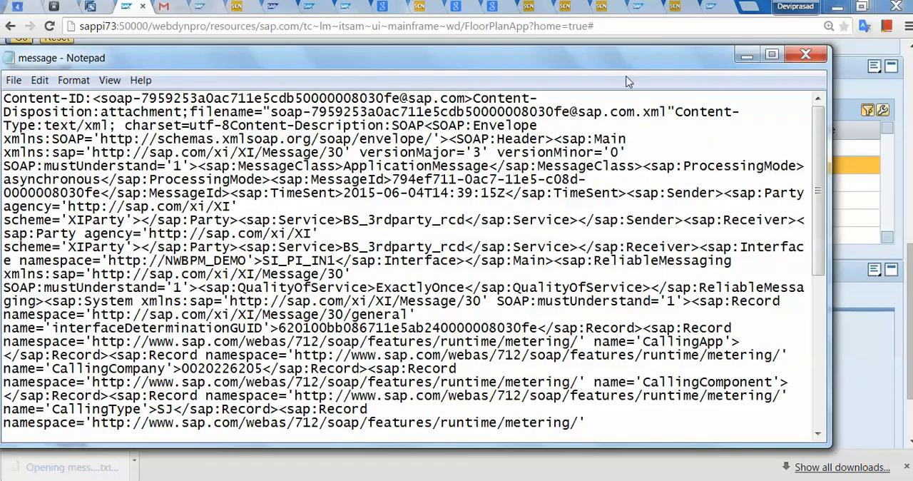
left_click_drag(820, 177, 815, 334)
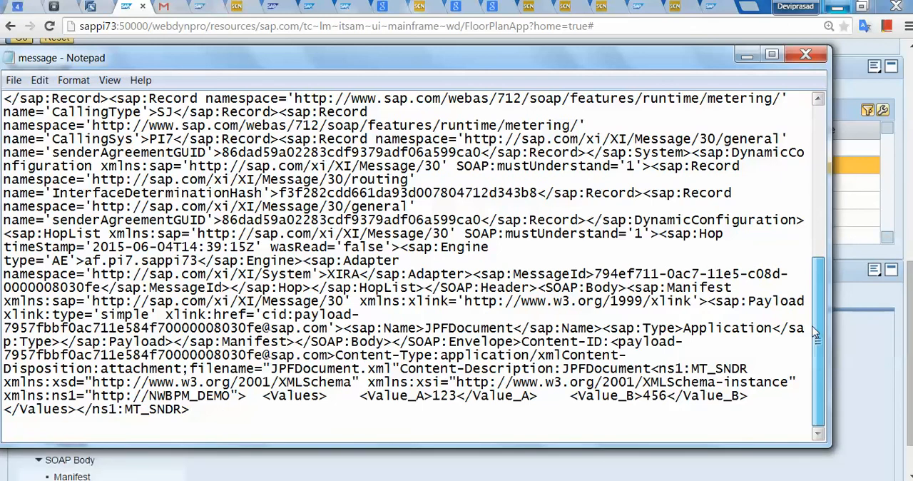
left_click_drag(815, 333, 844, 147)
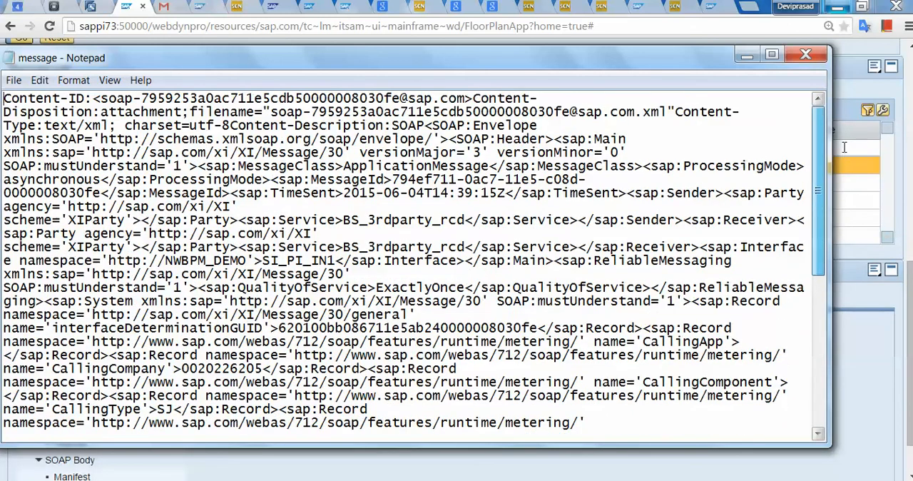
left_click(806, 55)
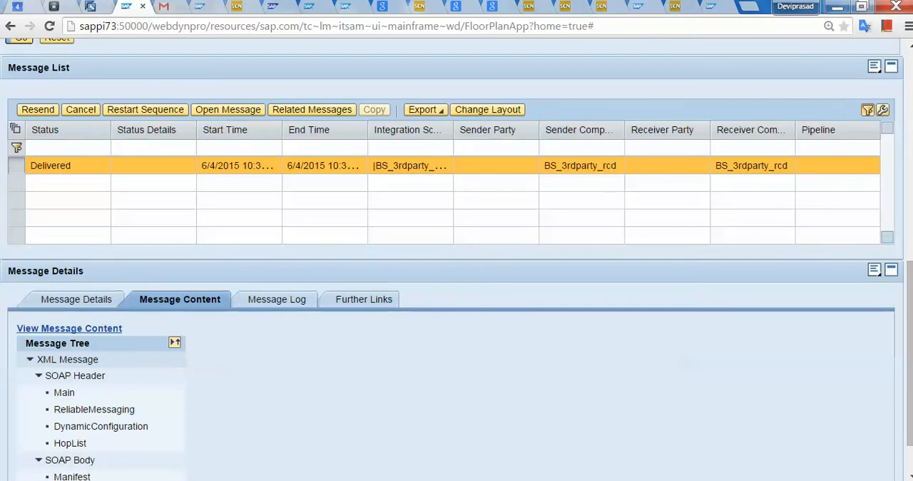
Return to the Process Repository and open the process instances of SYS_CENTRIC_DEMO.
left_click(10, 27)
left_click(10, 27)
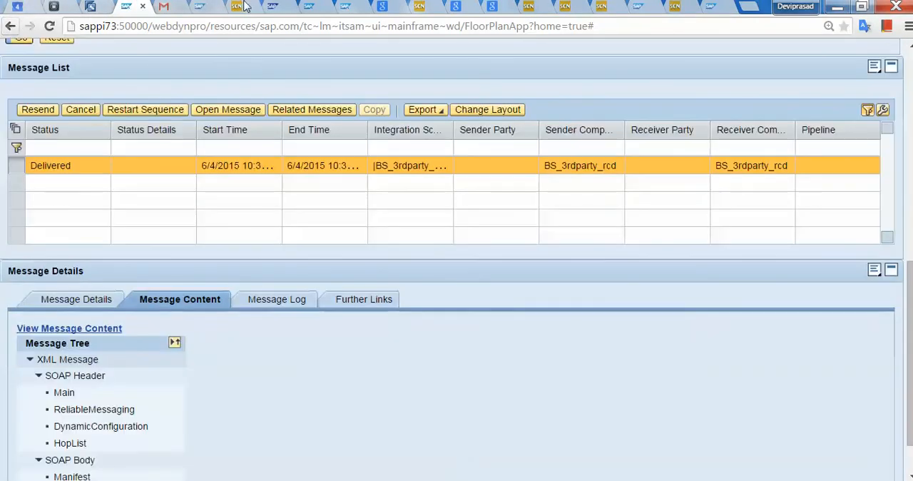
left_click(164, 6)
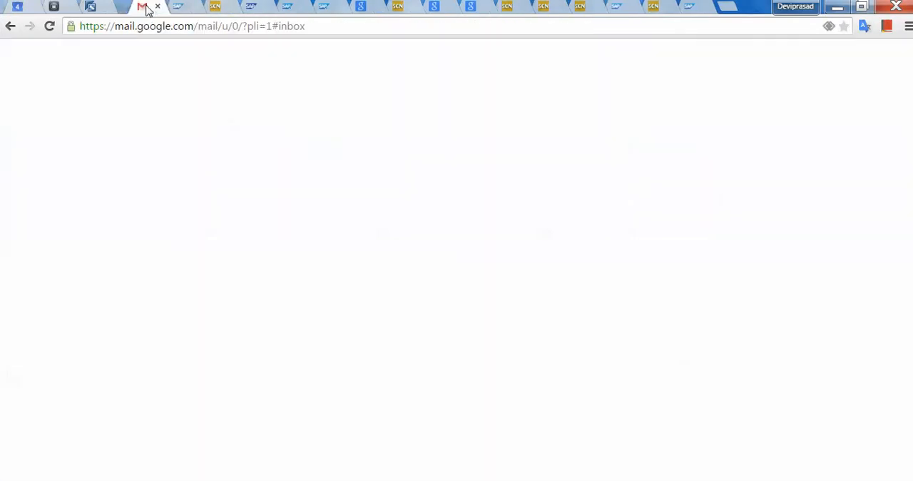
left_click(95, 6)
left_click(456, 253)
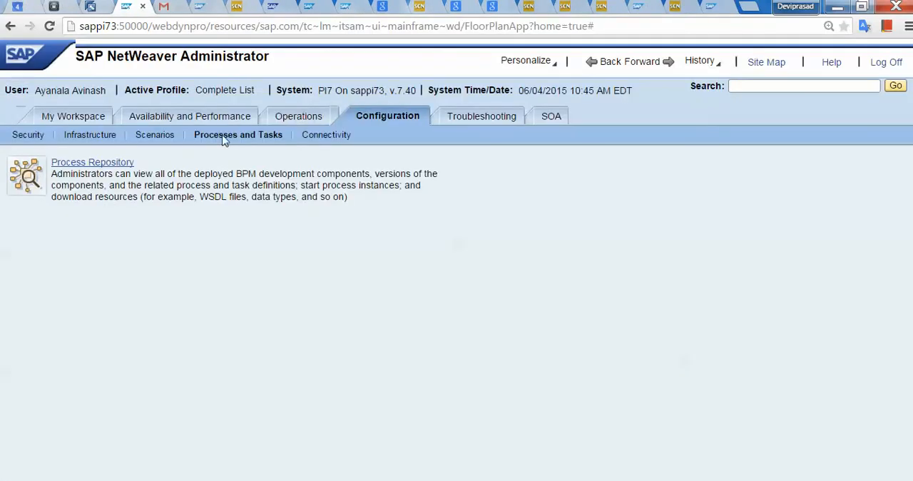
left_click(90, 163)
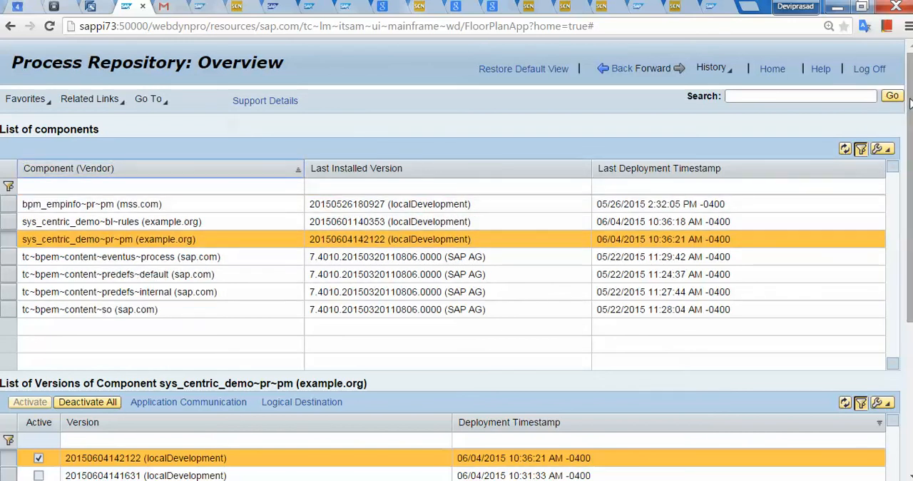
scroll(910, 98, "down", 4)
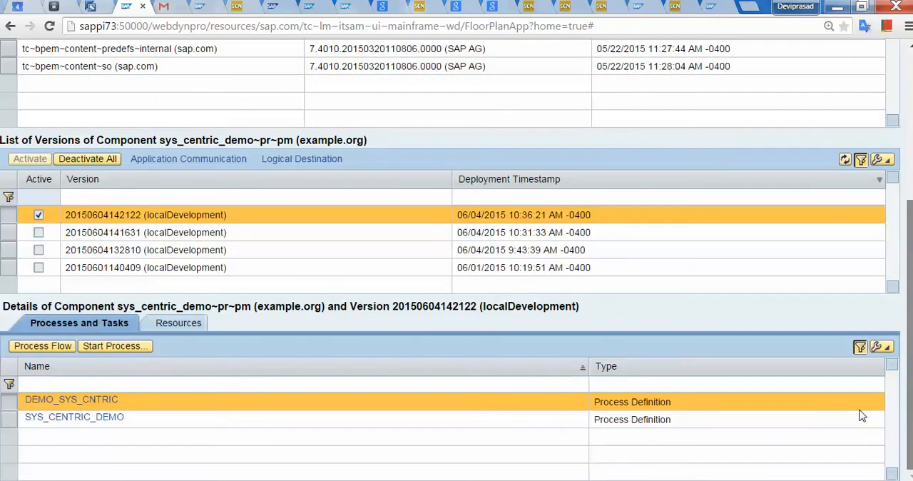
left_click(93, 418)
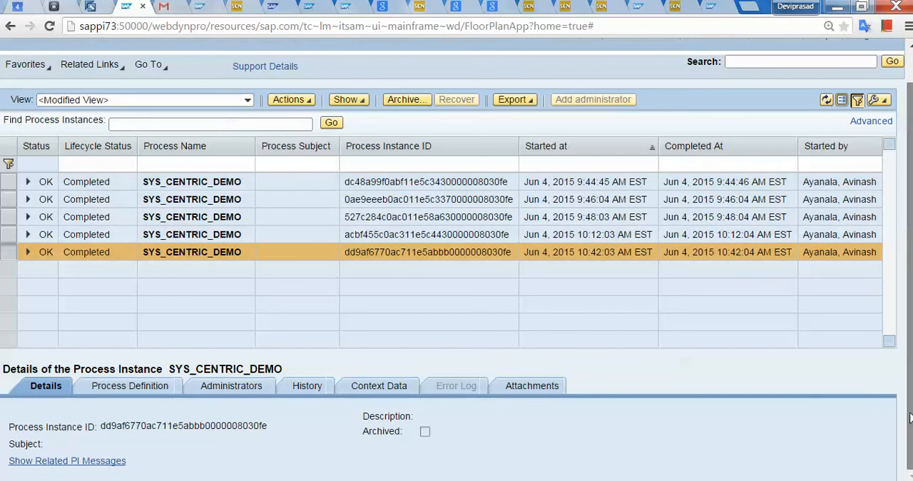
Show the related PI messages of the latest SYS_CENTRIC_DEMO instance and download the selected message's full content and MainDocument payload.
left_click(36, 468)
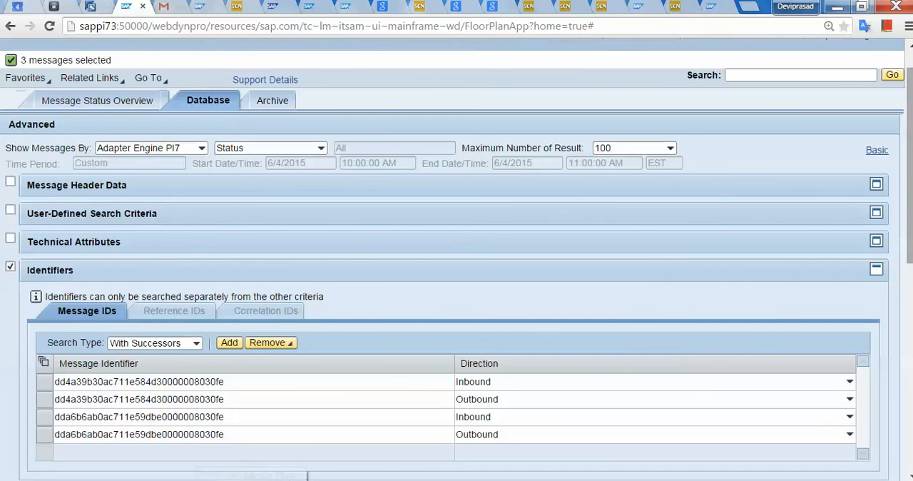
left_click_drag(910, 156, 911, 378)
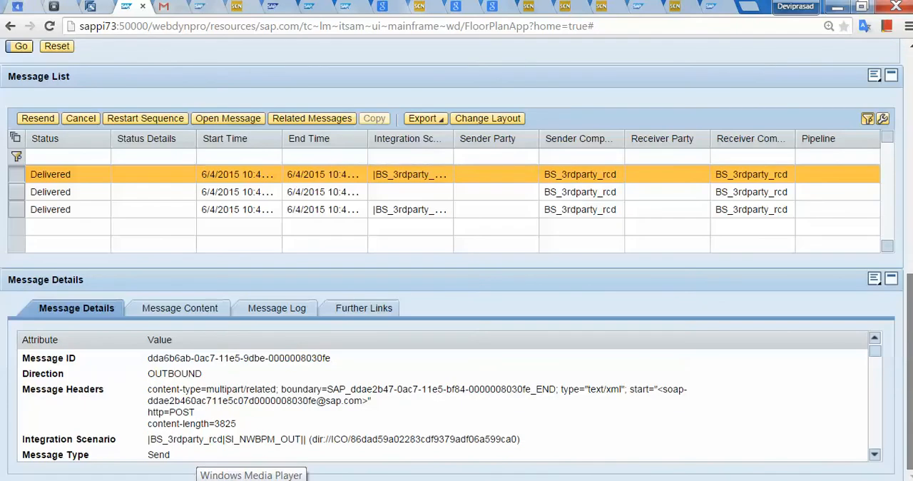
left_click(202, 318)
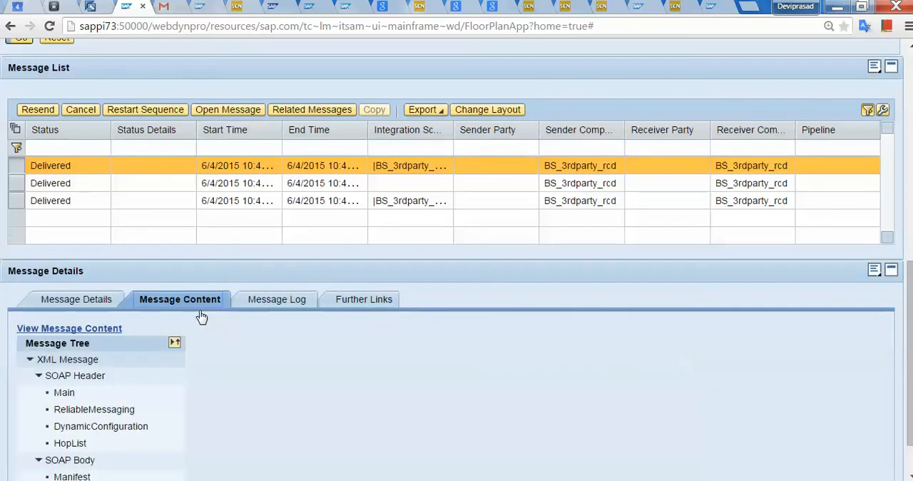
left_click(72, 329)
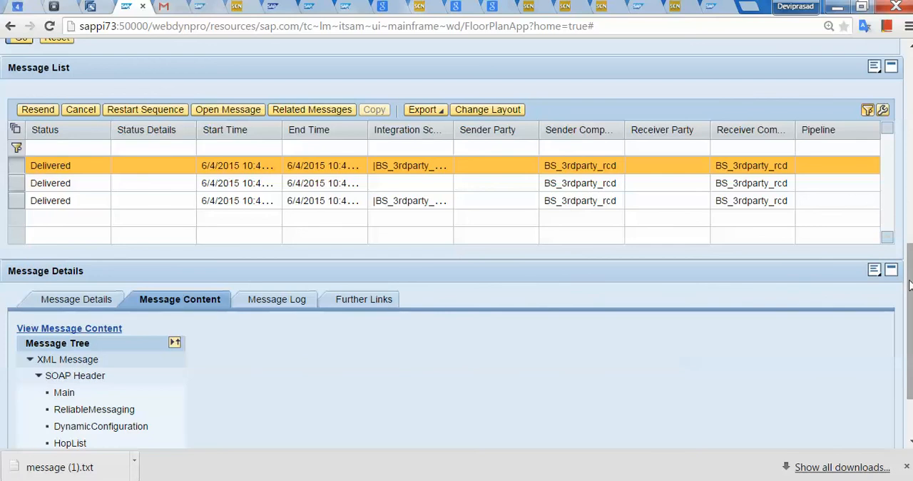
left_click_drag(909, 284, 904, 444)
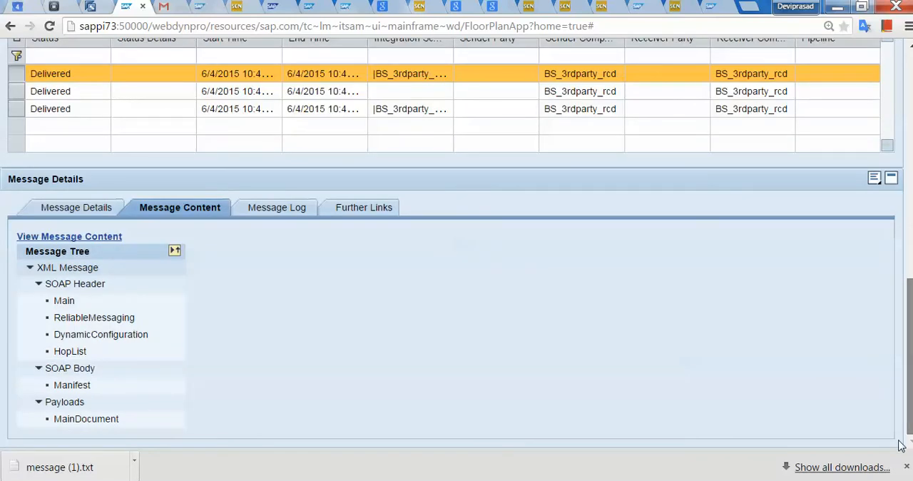
left_click(68, 427)
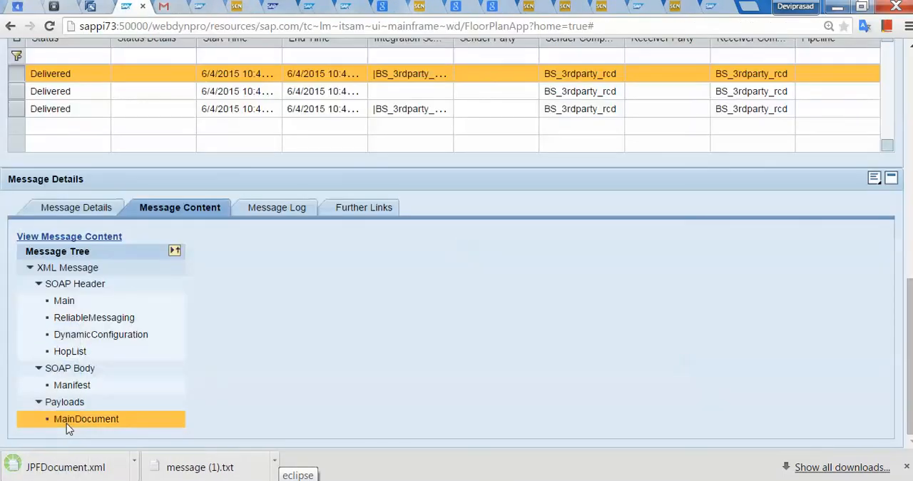
Open message (1).txt and check Value_A and Value_B in the payload at its end.
left_click(187, 467)
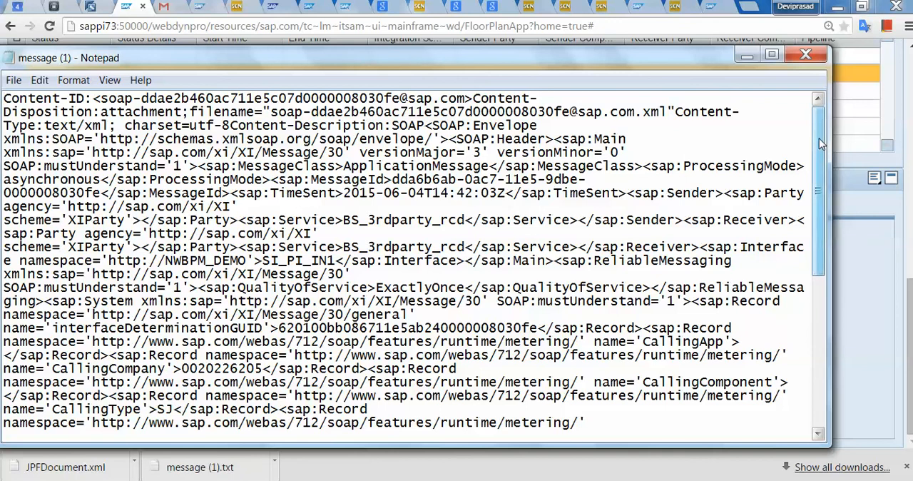
left_click_drag(819, 143, 820, 294)
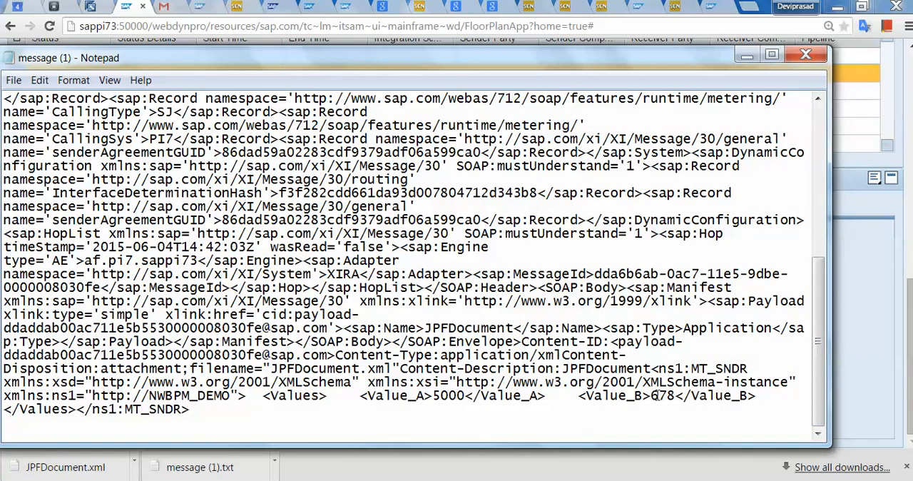
left_click_drag(676, 408, 742, 161)
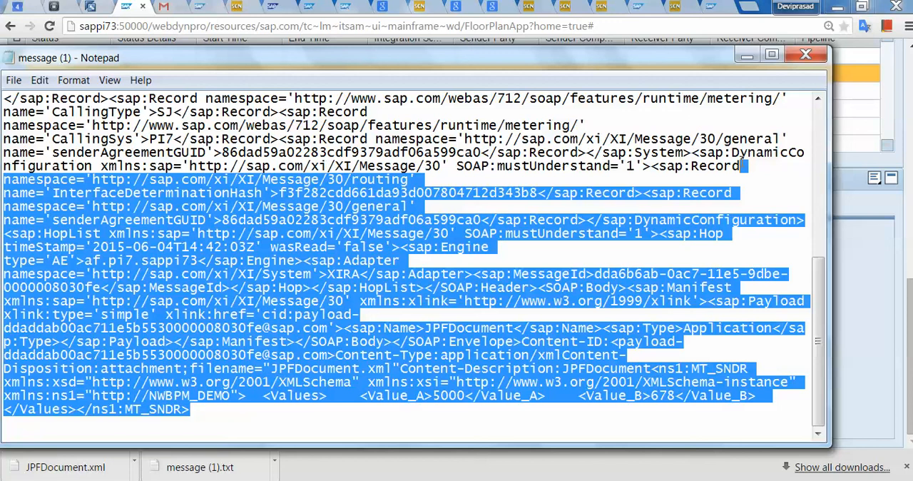
left_click(731, 187)
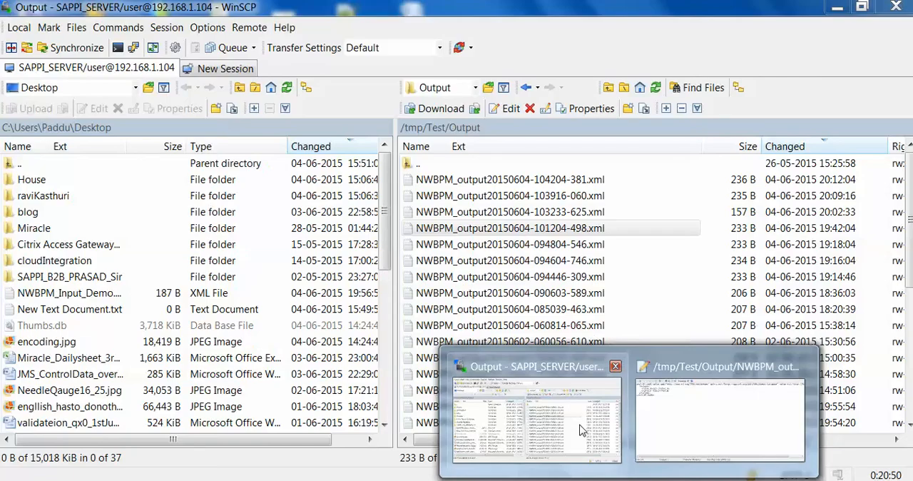
mouse_move(668, 444)
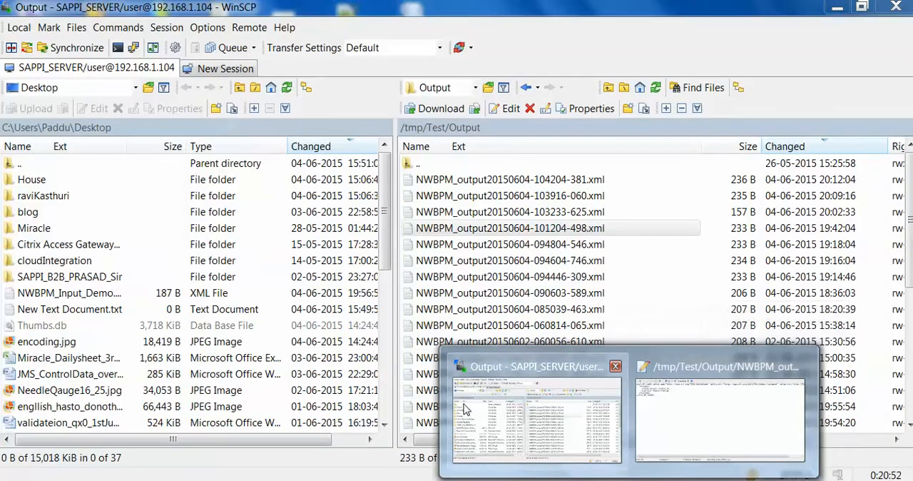
left_click(536, 417)
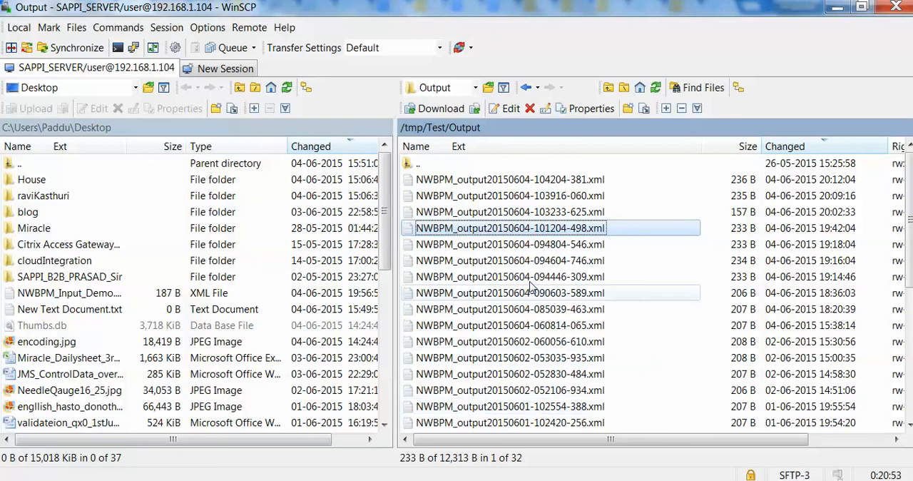
left_click(564, 181)
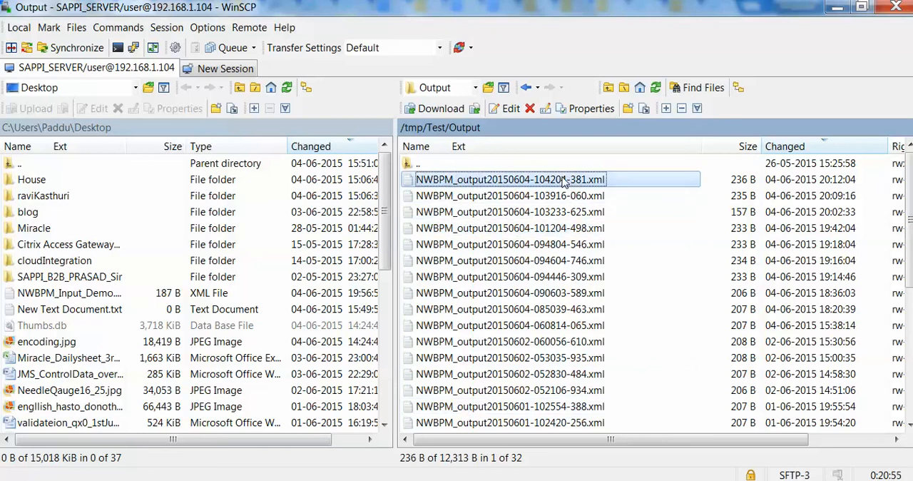
double_click(563, 179)
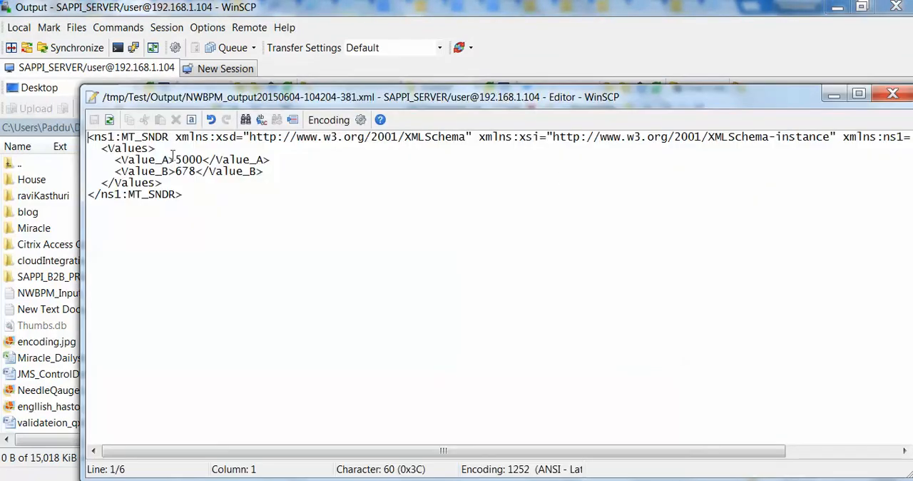
left_click(892, 94)
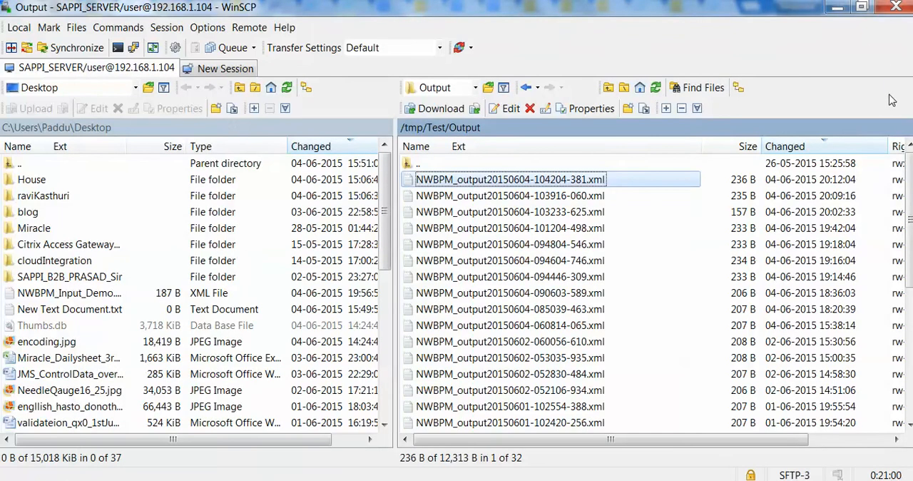